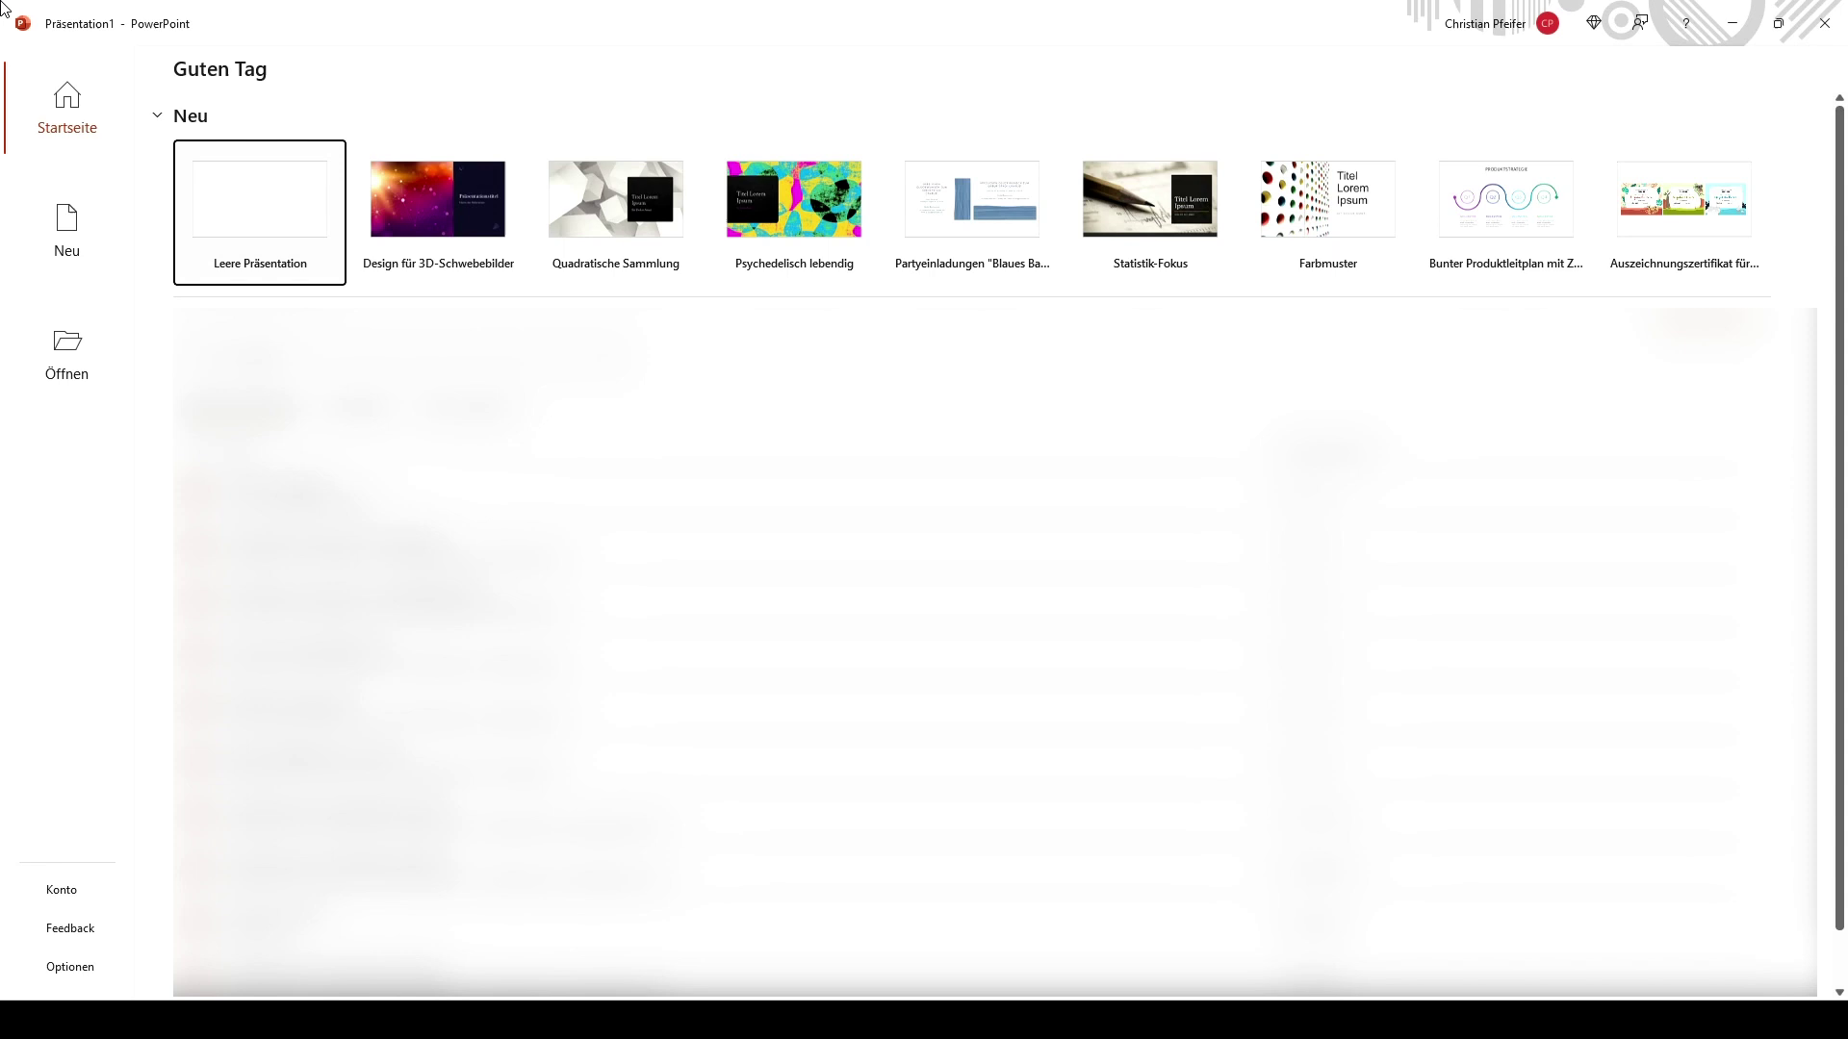
# Step: Start a blank presentation, delete its title and subtitle placeholders, and go to the File screen
pyautogui.click(250, 237)
pyautogui.moveTo(476, 280); pyautogui.dragTo(1655, 870)
pyautogui.press('Delete')
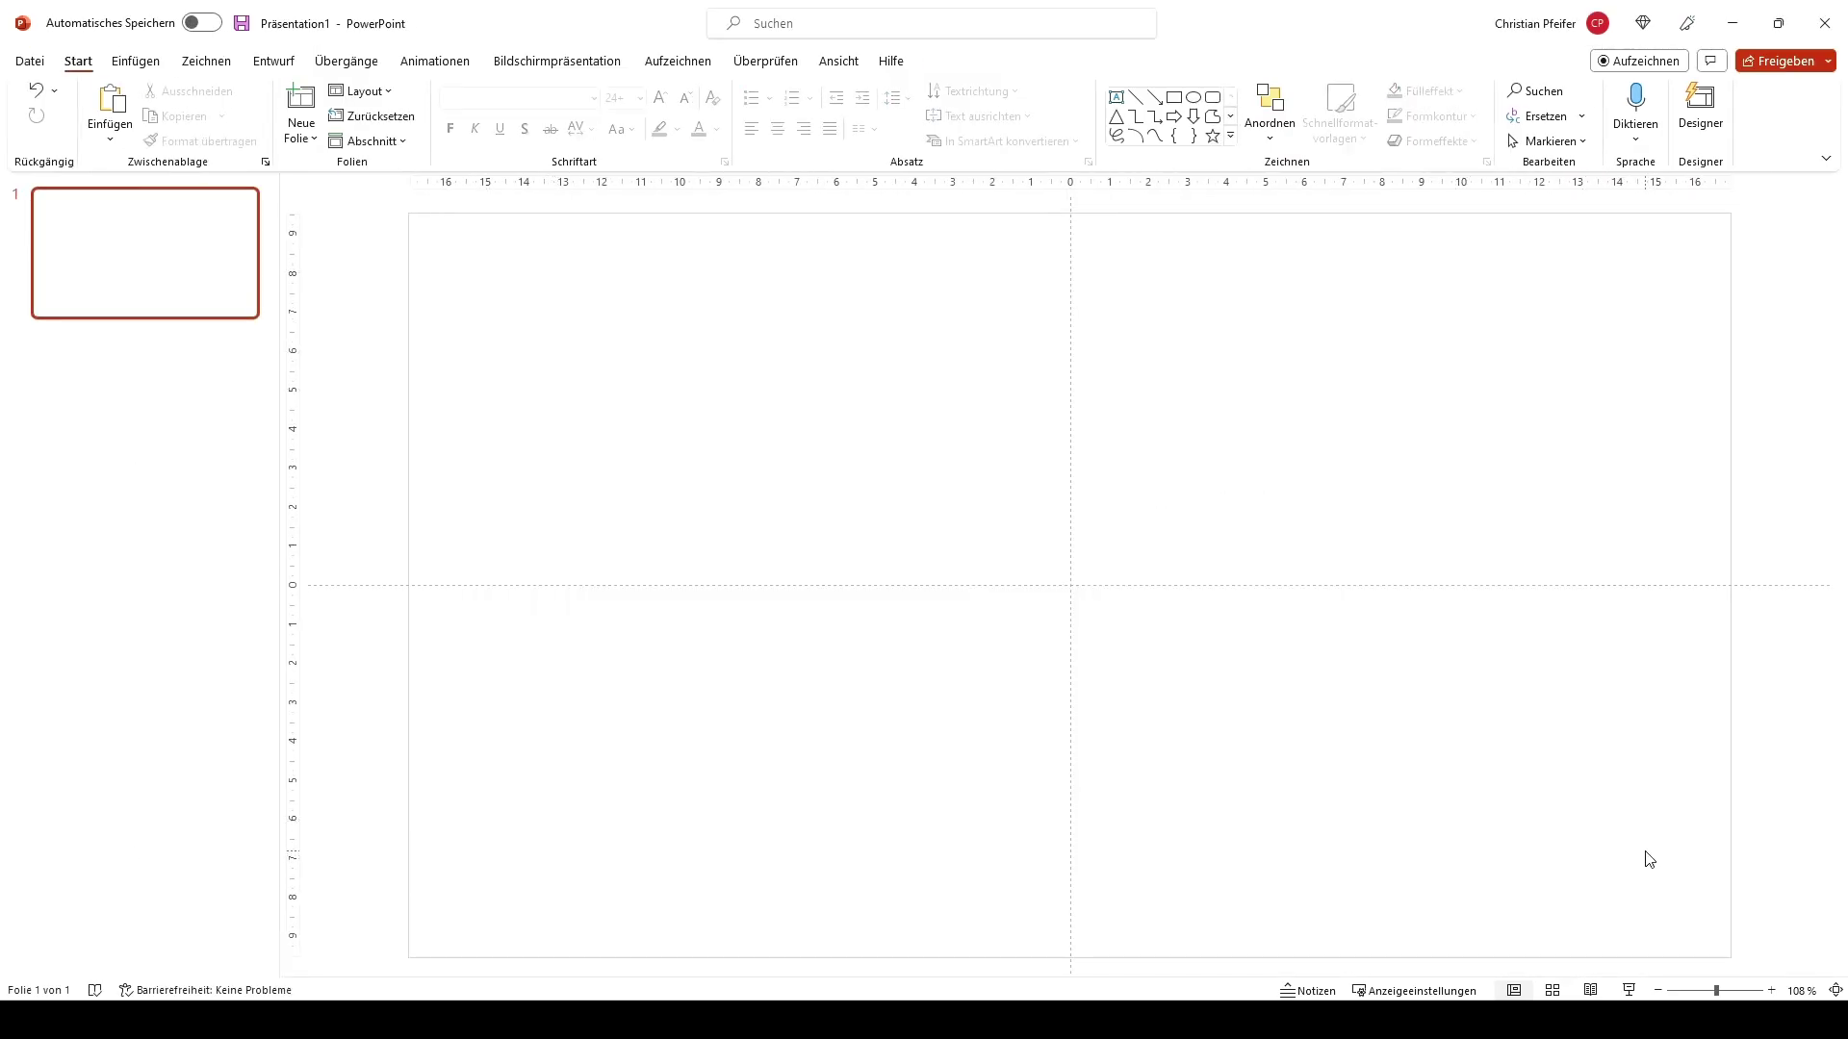
pyautogui.click(41, 69)
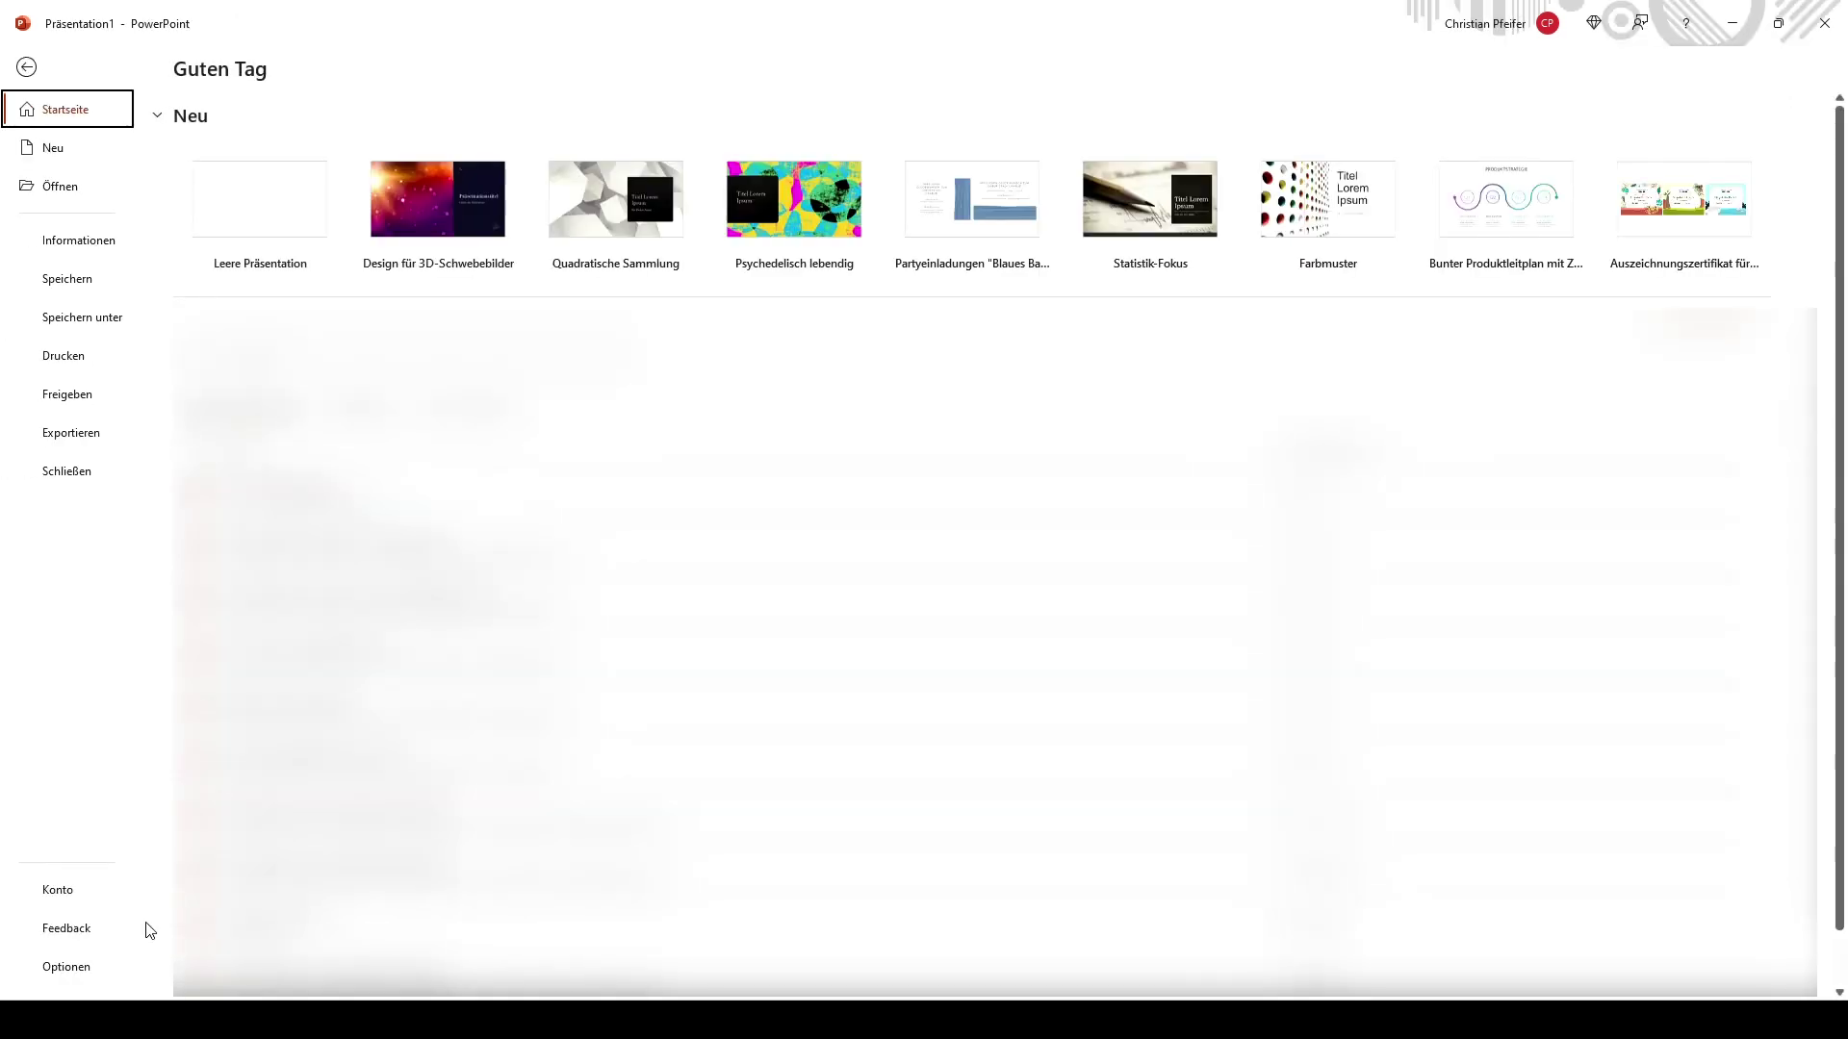
# Step: In Advanced options, tick 'Bilder in Datei nicht komprimieren' and set default resolution to 330 ppi
pyautogui.click(96, 974)
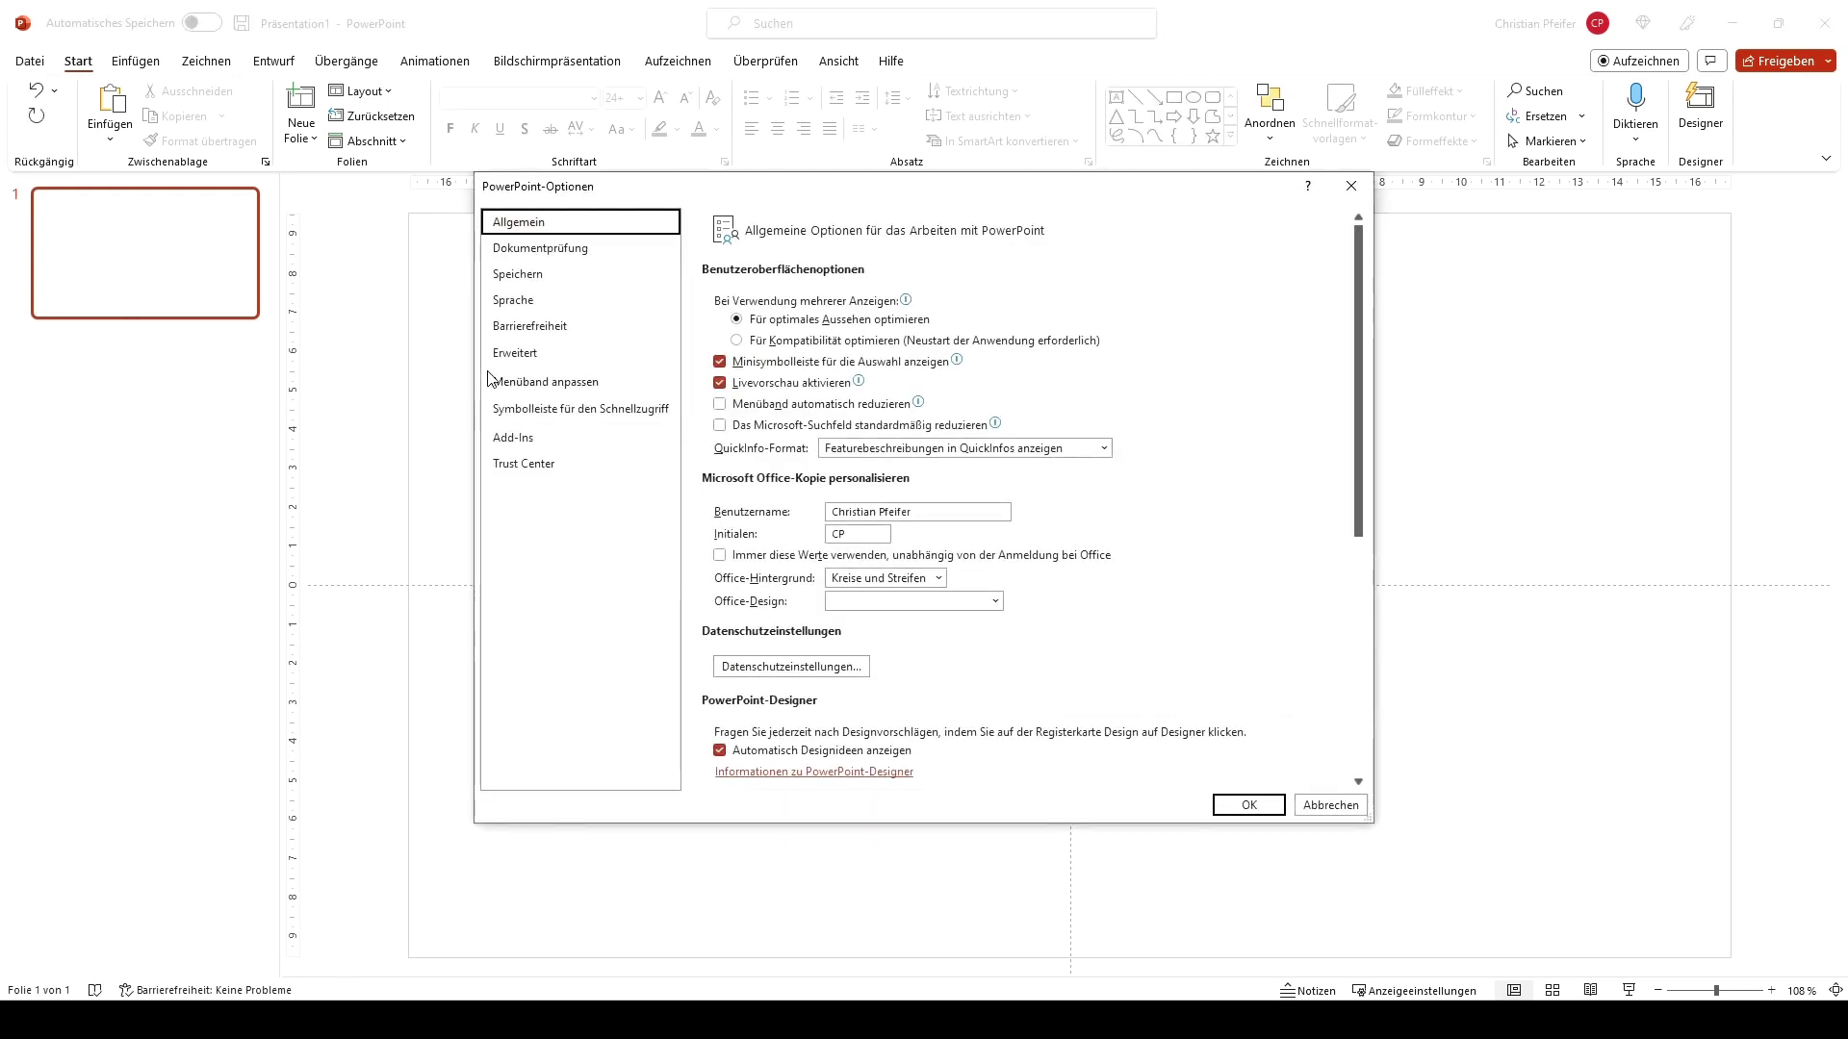
pyautogui.click(530, 357)
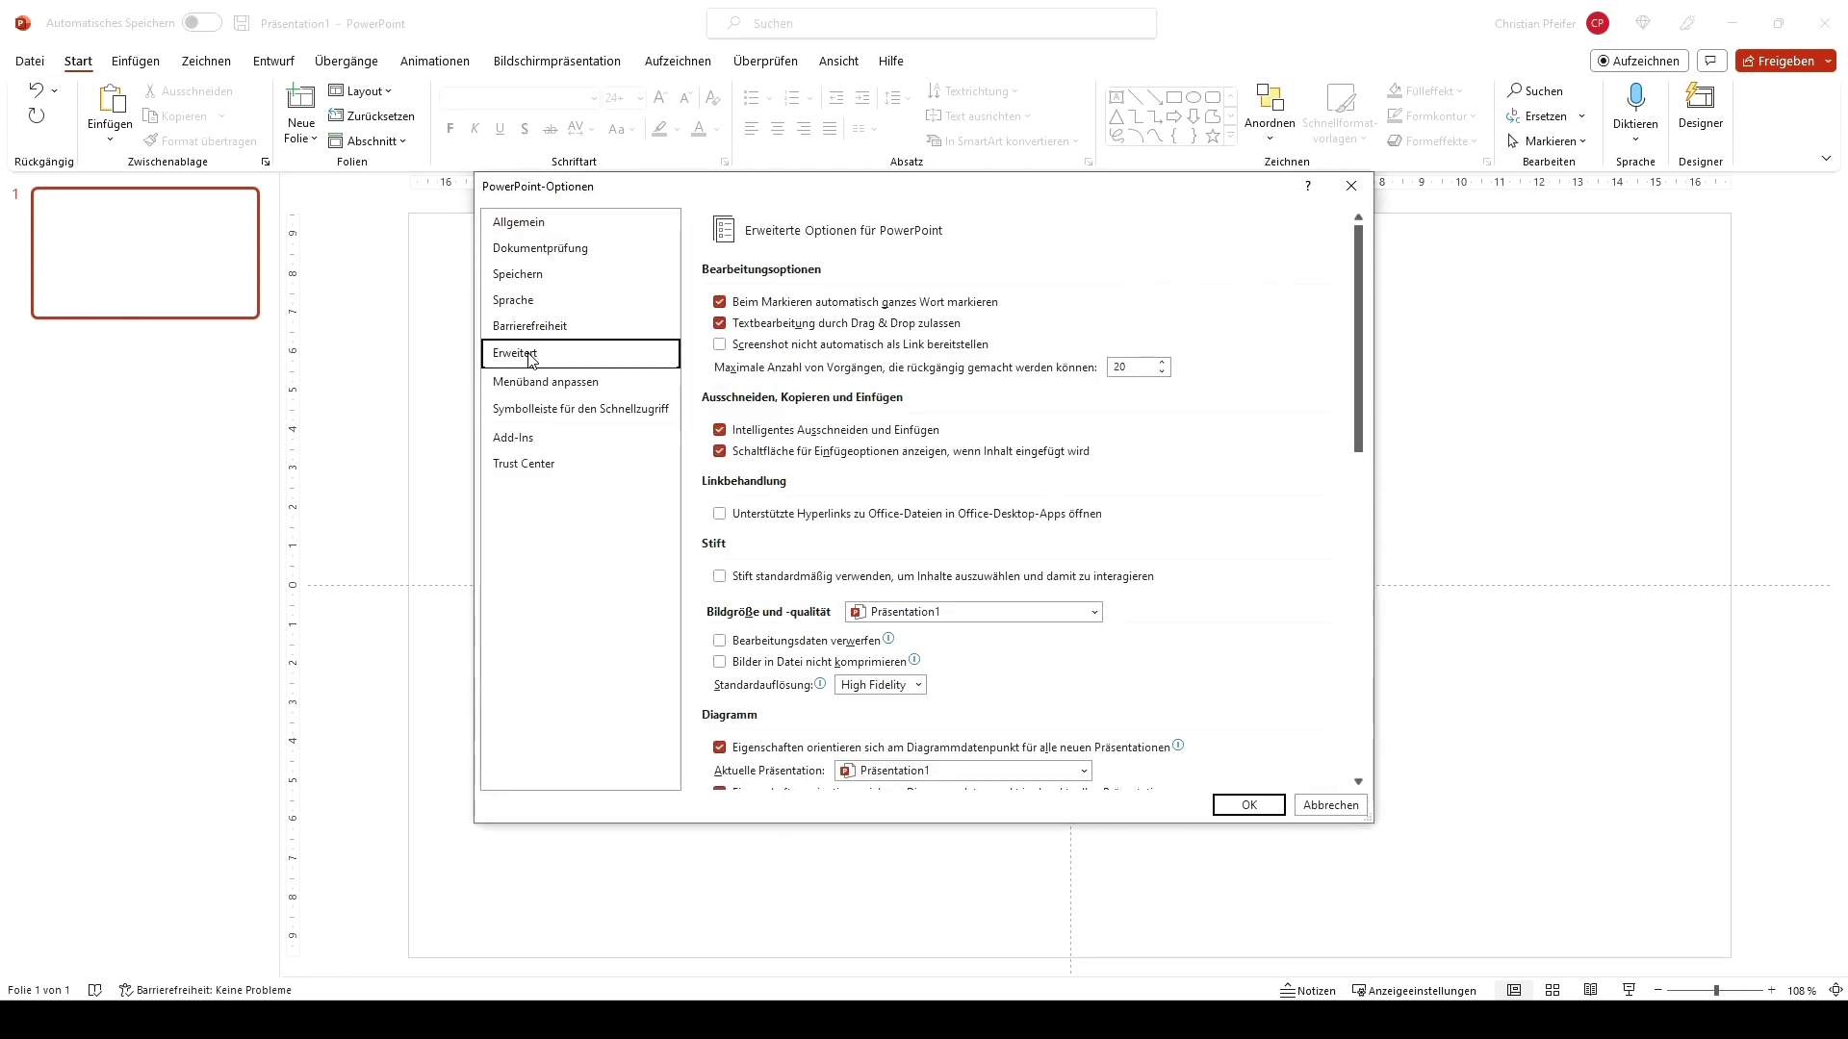
pyautogui.scroll(-1, 837, 529)
pyautogui.click(722, 618)
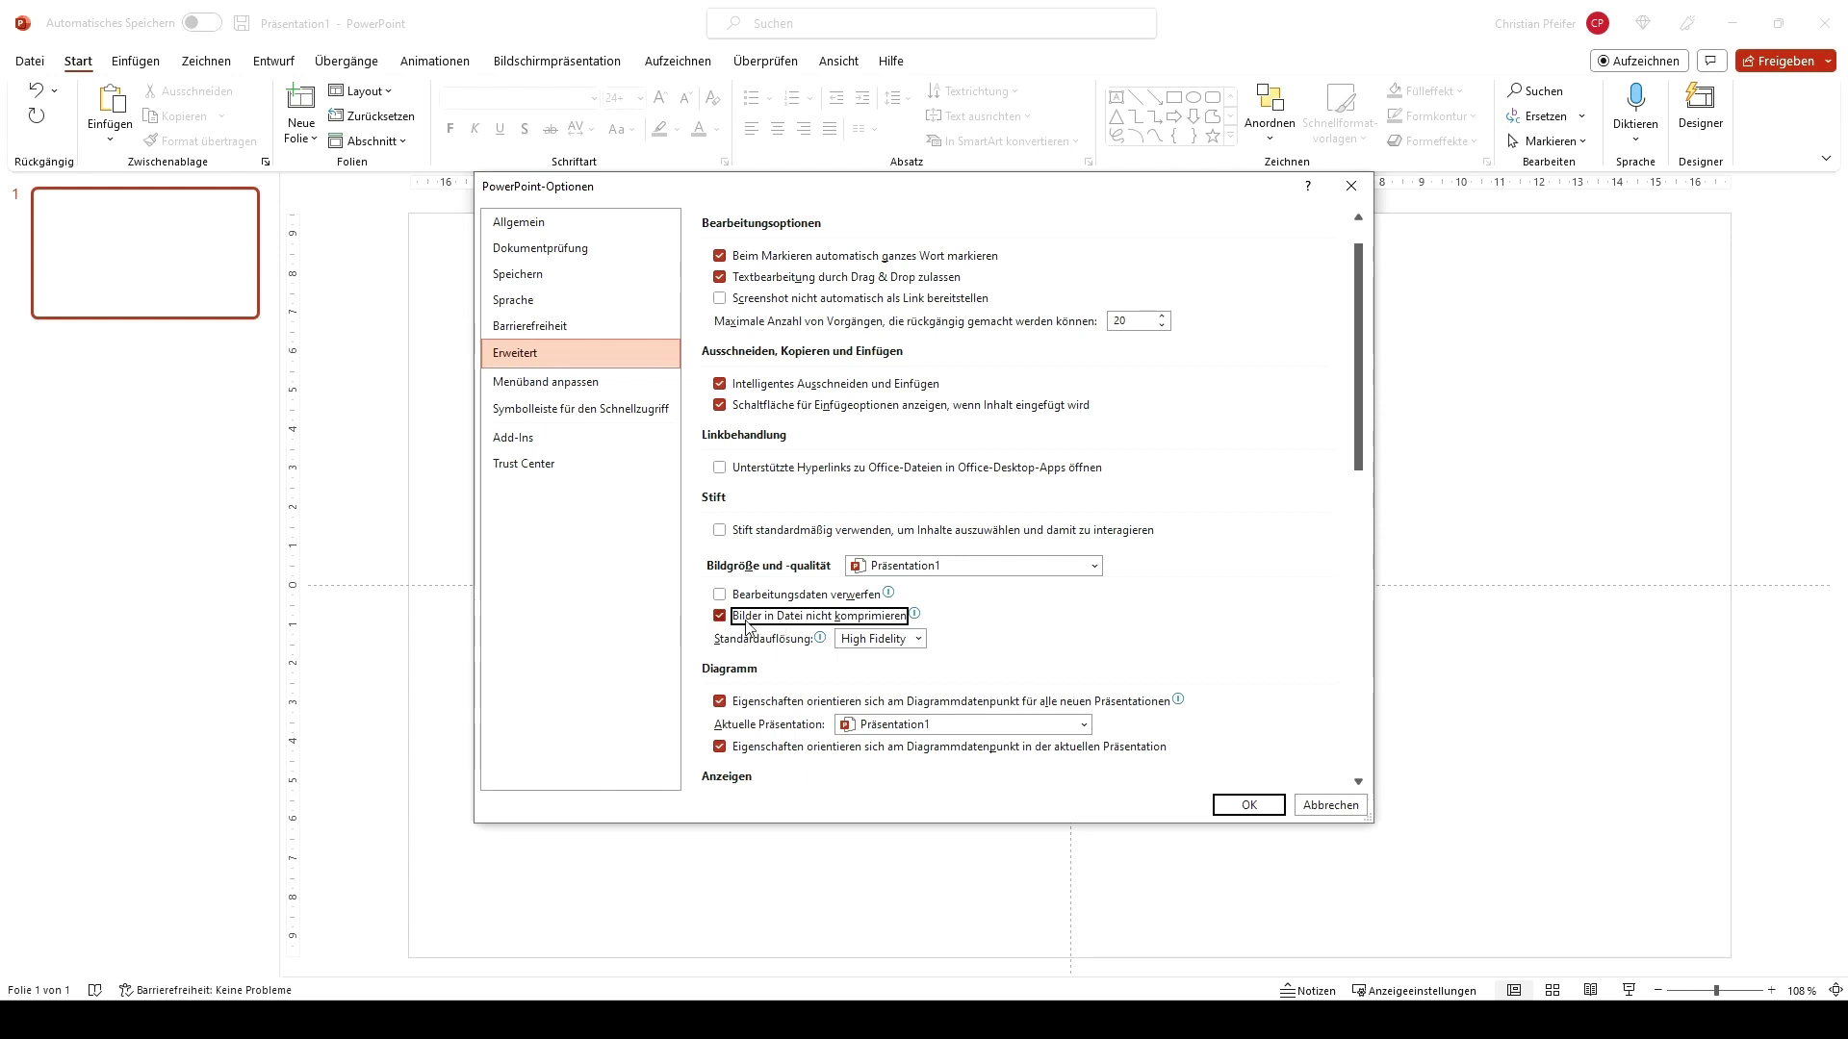
pyautogui.moveTo(777, 627)
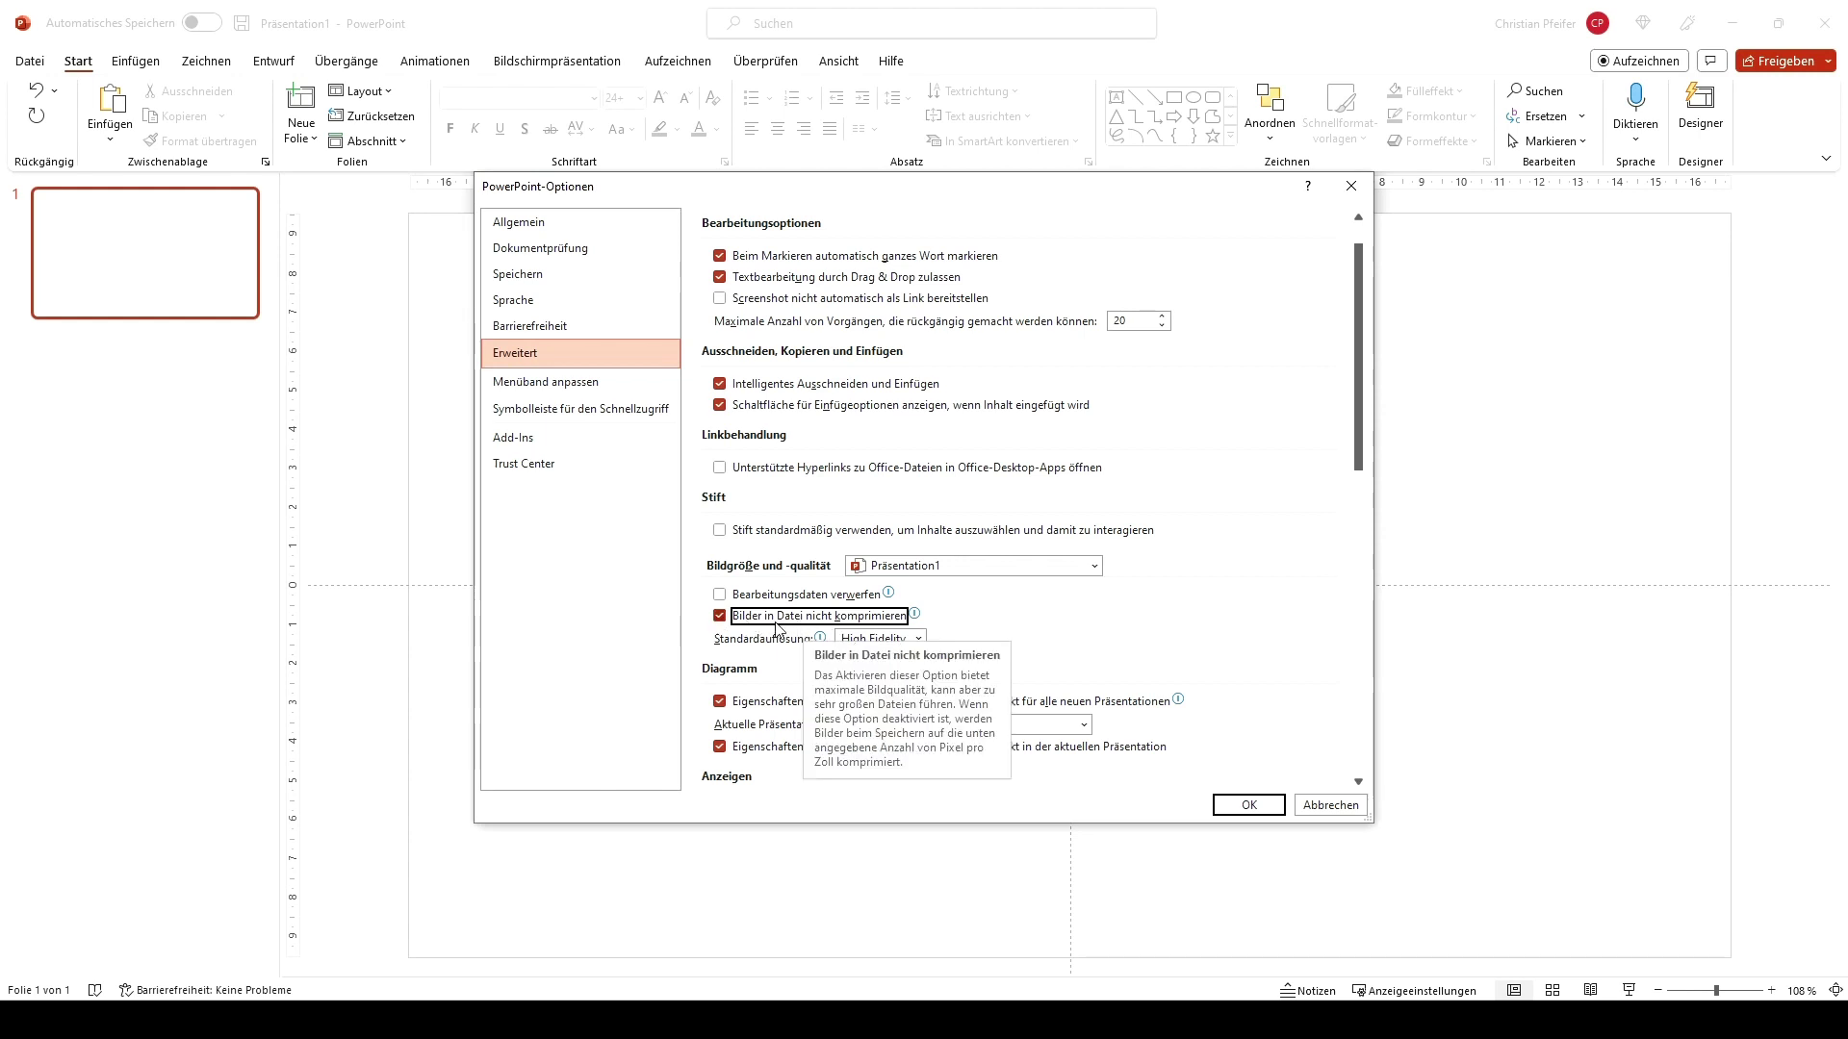
pyautogui.click(918, 638)
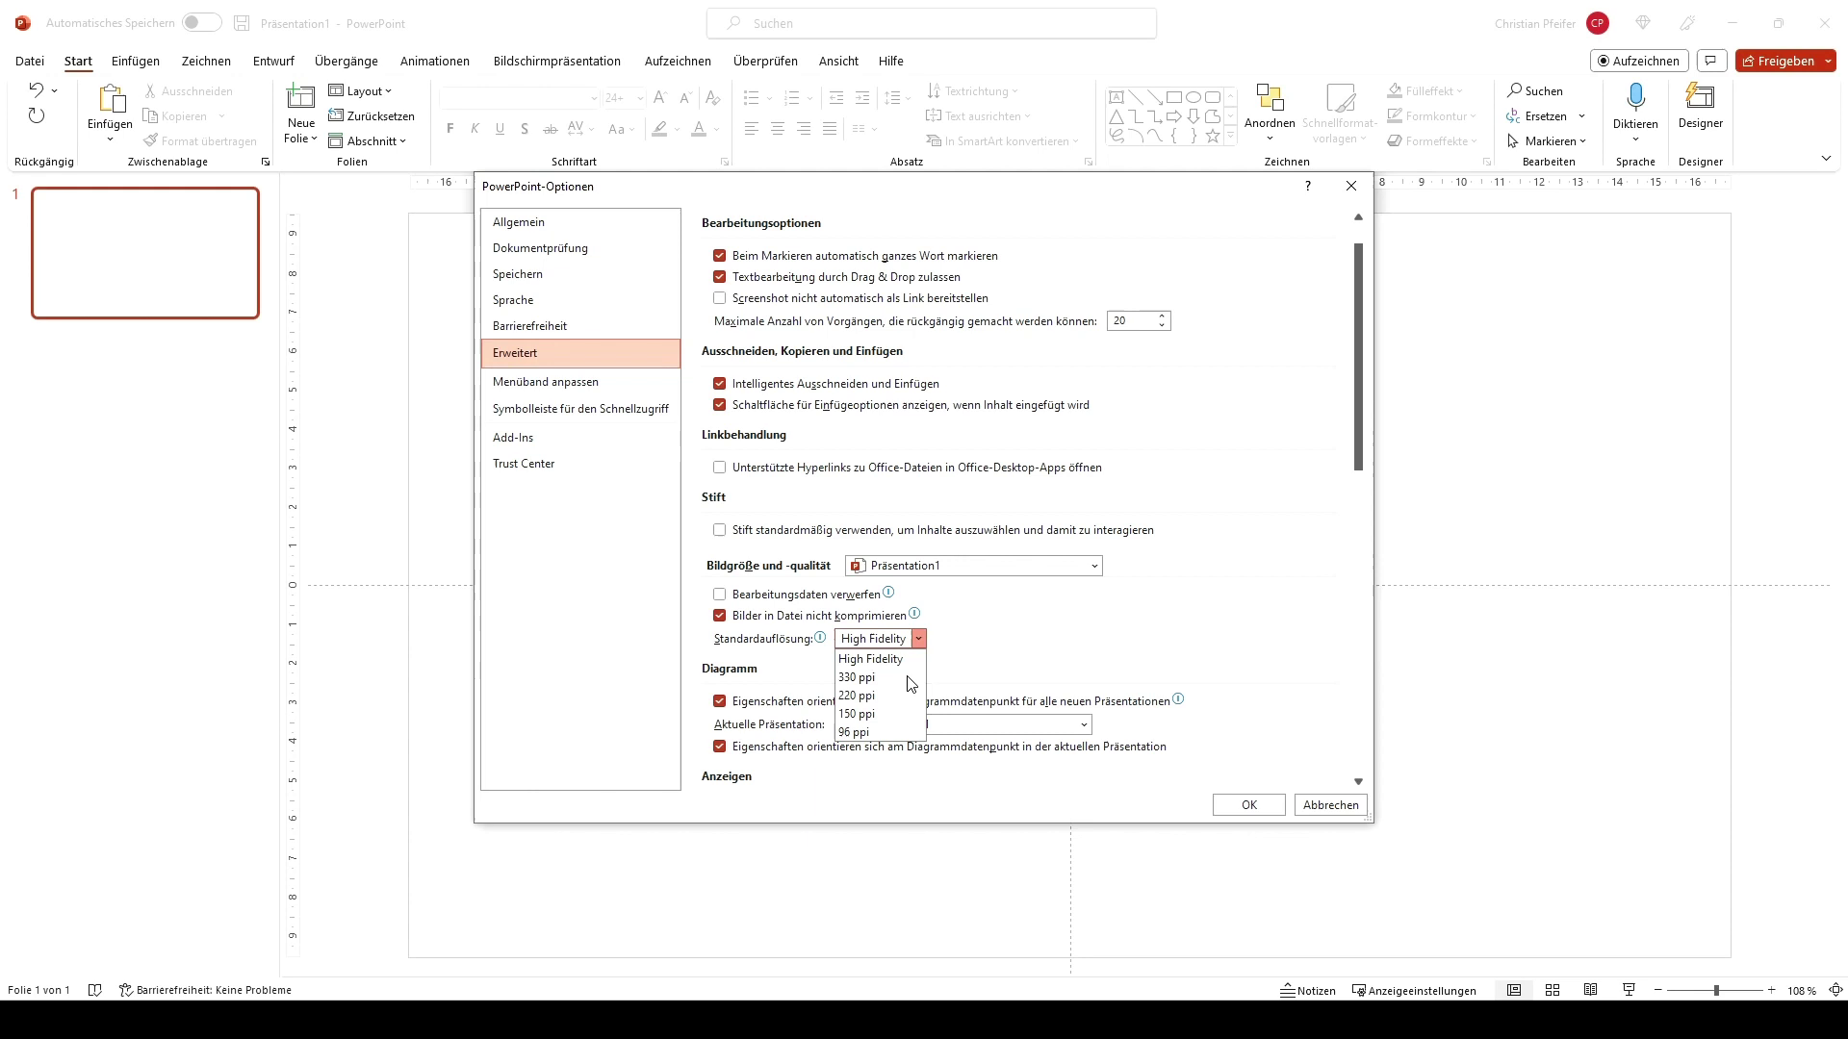
pyautogui.click(852, 677)
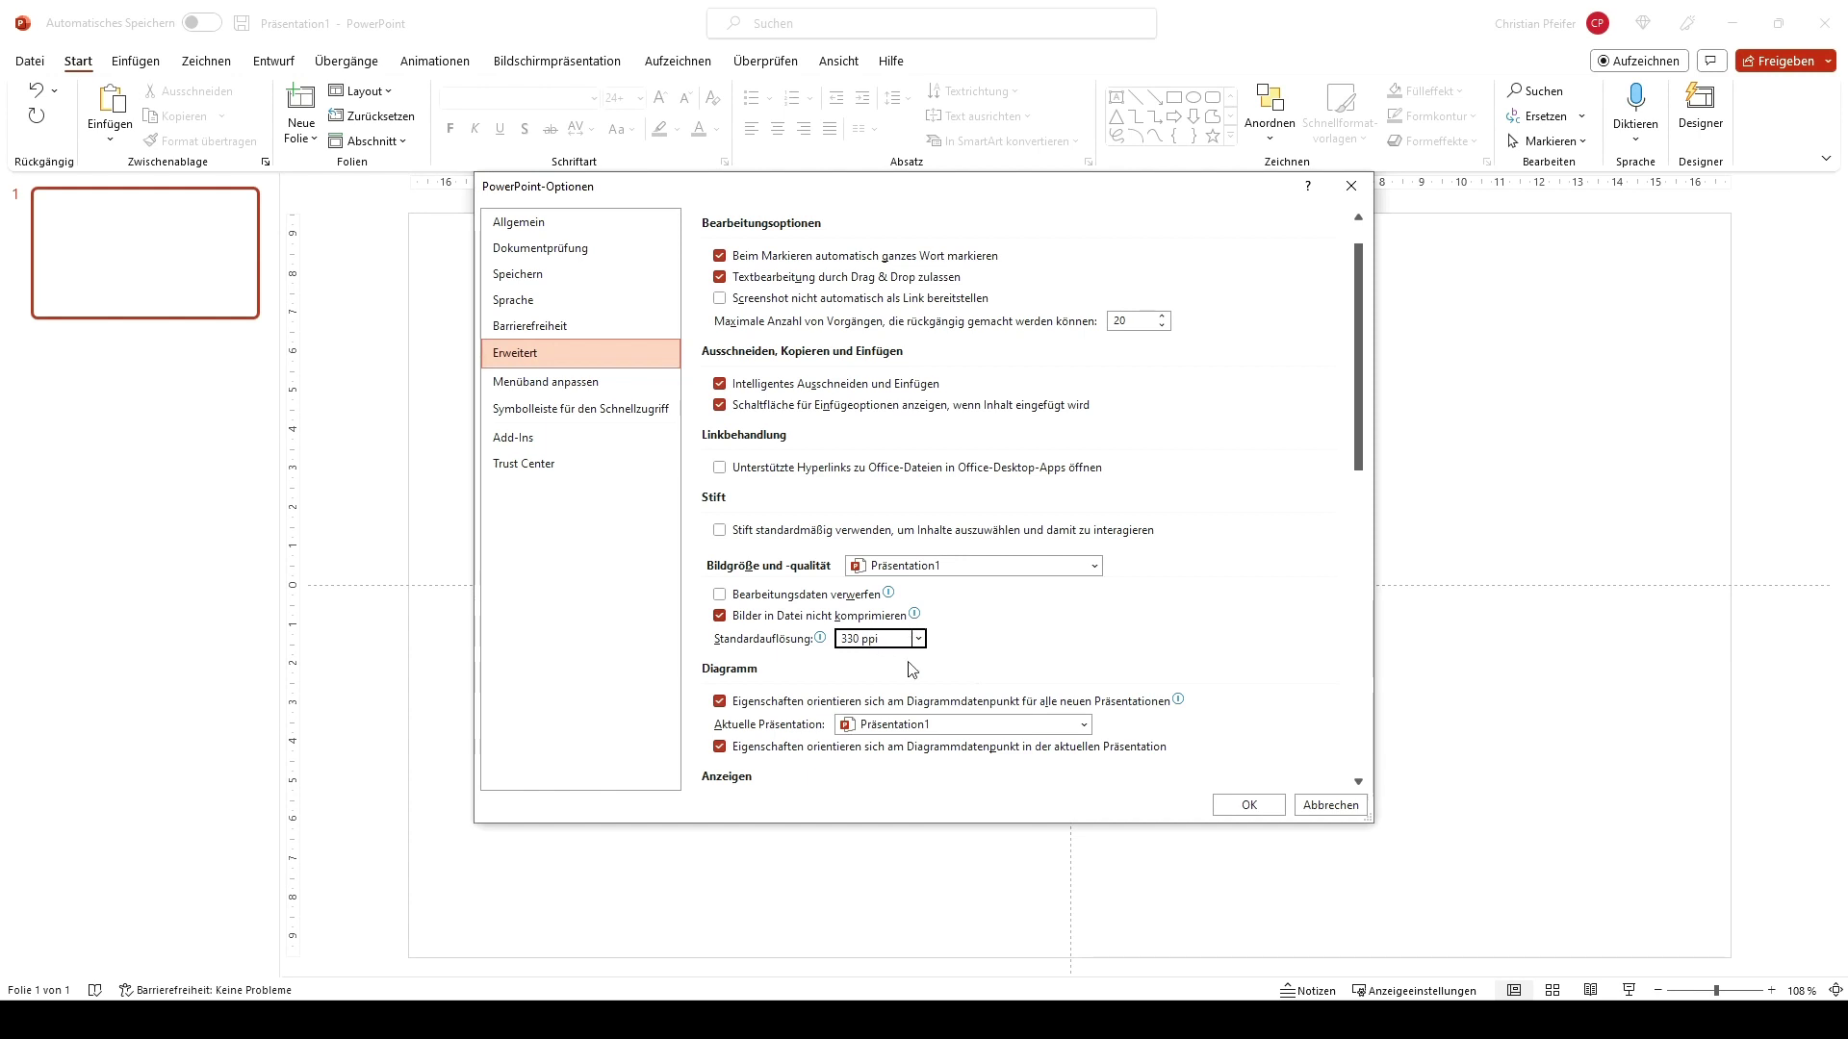
pyautogui.click(1248, 805)
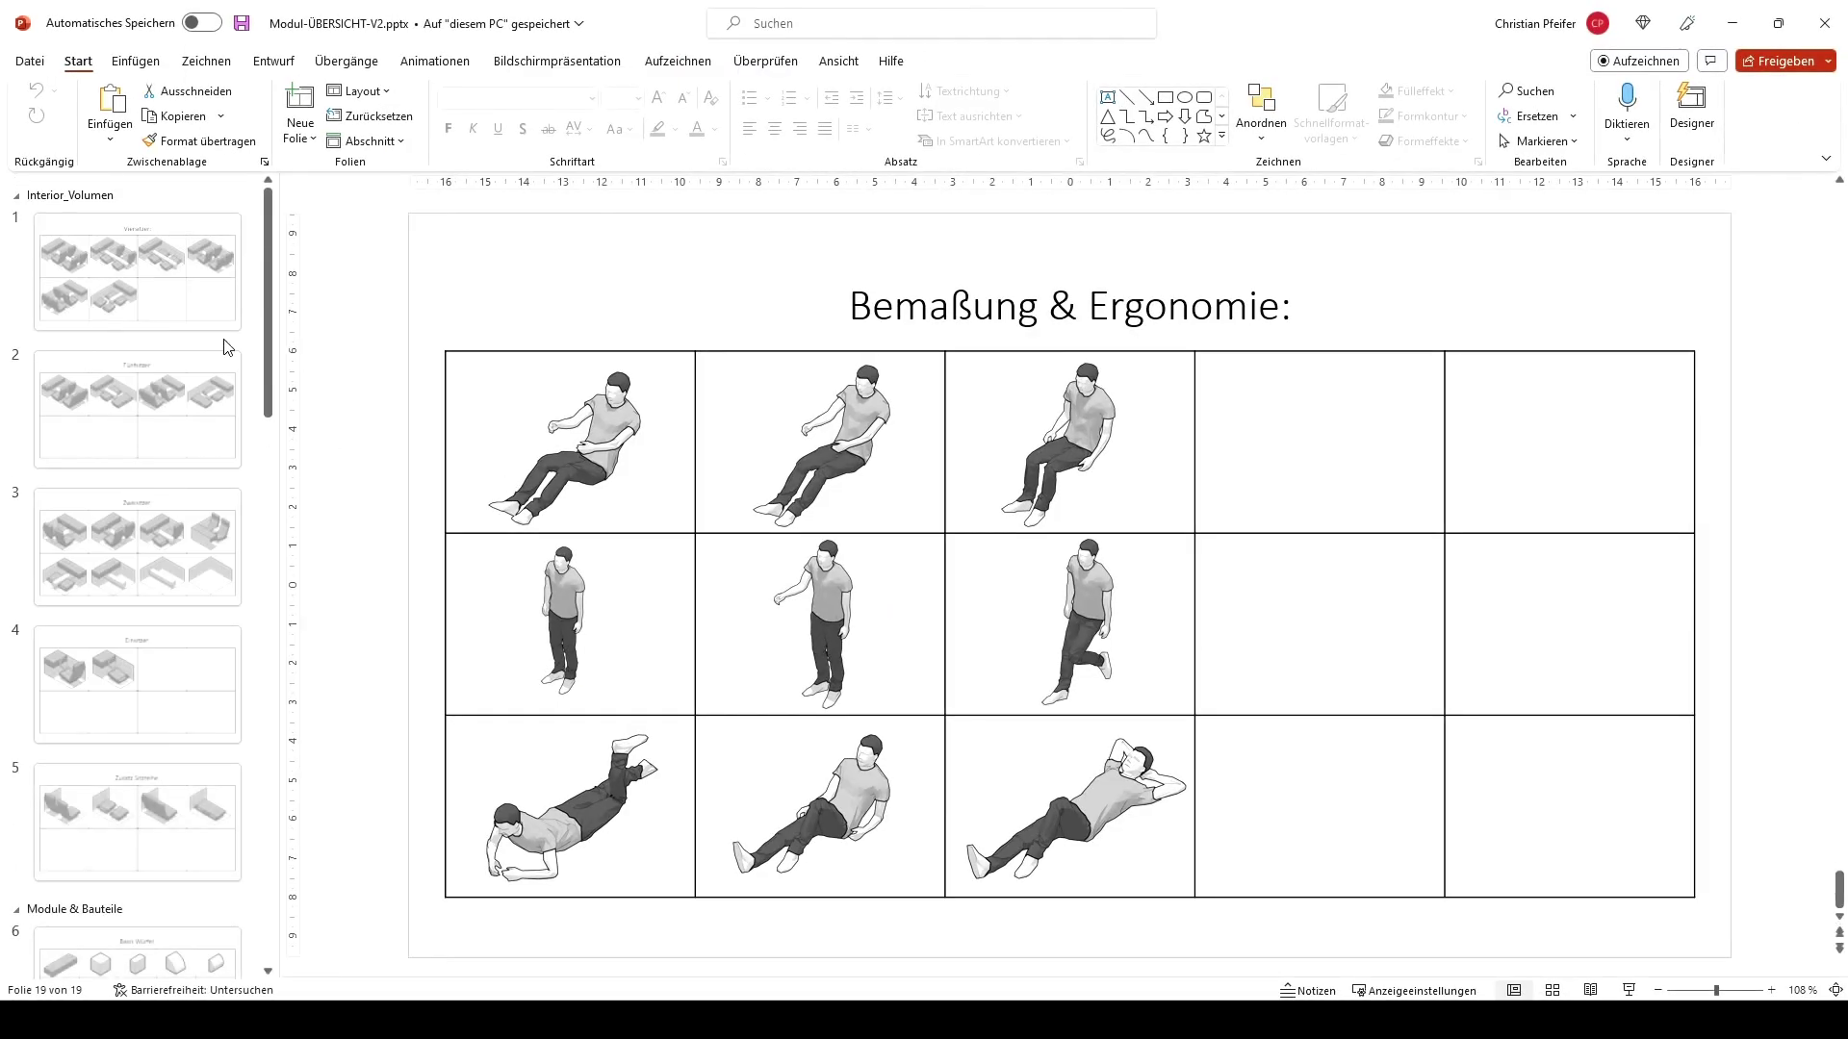
# Step: Review the module slides from Viersitzer, Fünfsitzer and Zusatz Sitzreihe through Sitze and Displays
pyautogui.click(175, 281)
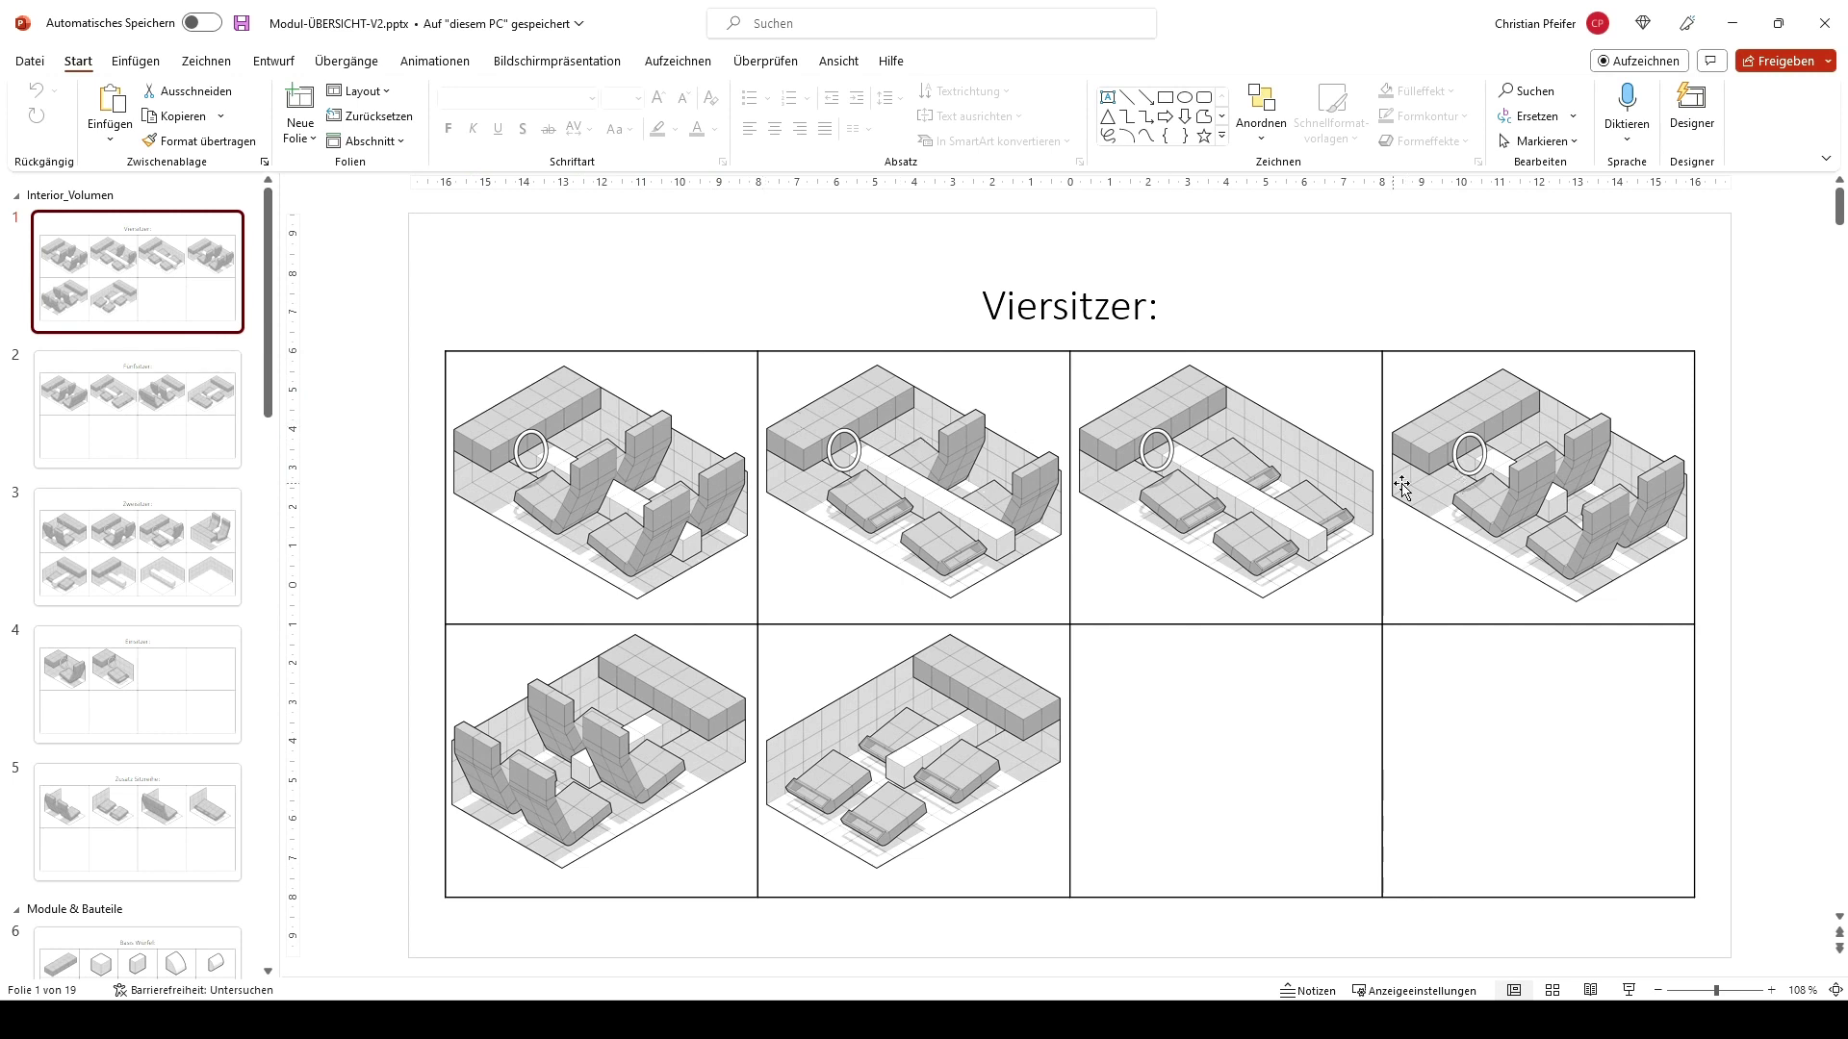
pyautogui.click(173, 420)
pyautogui.scroll(-1, 1097, 514)
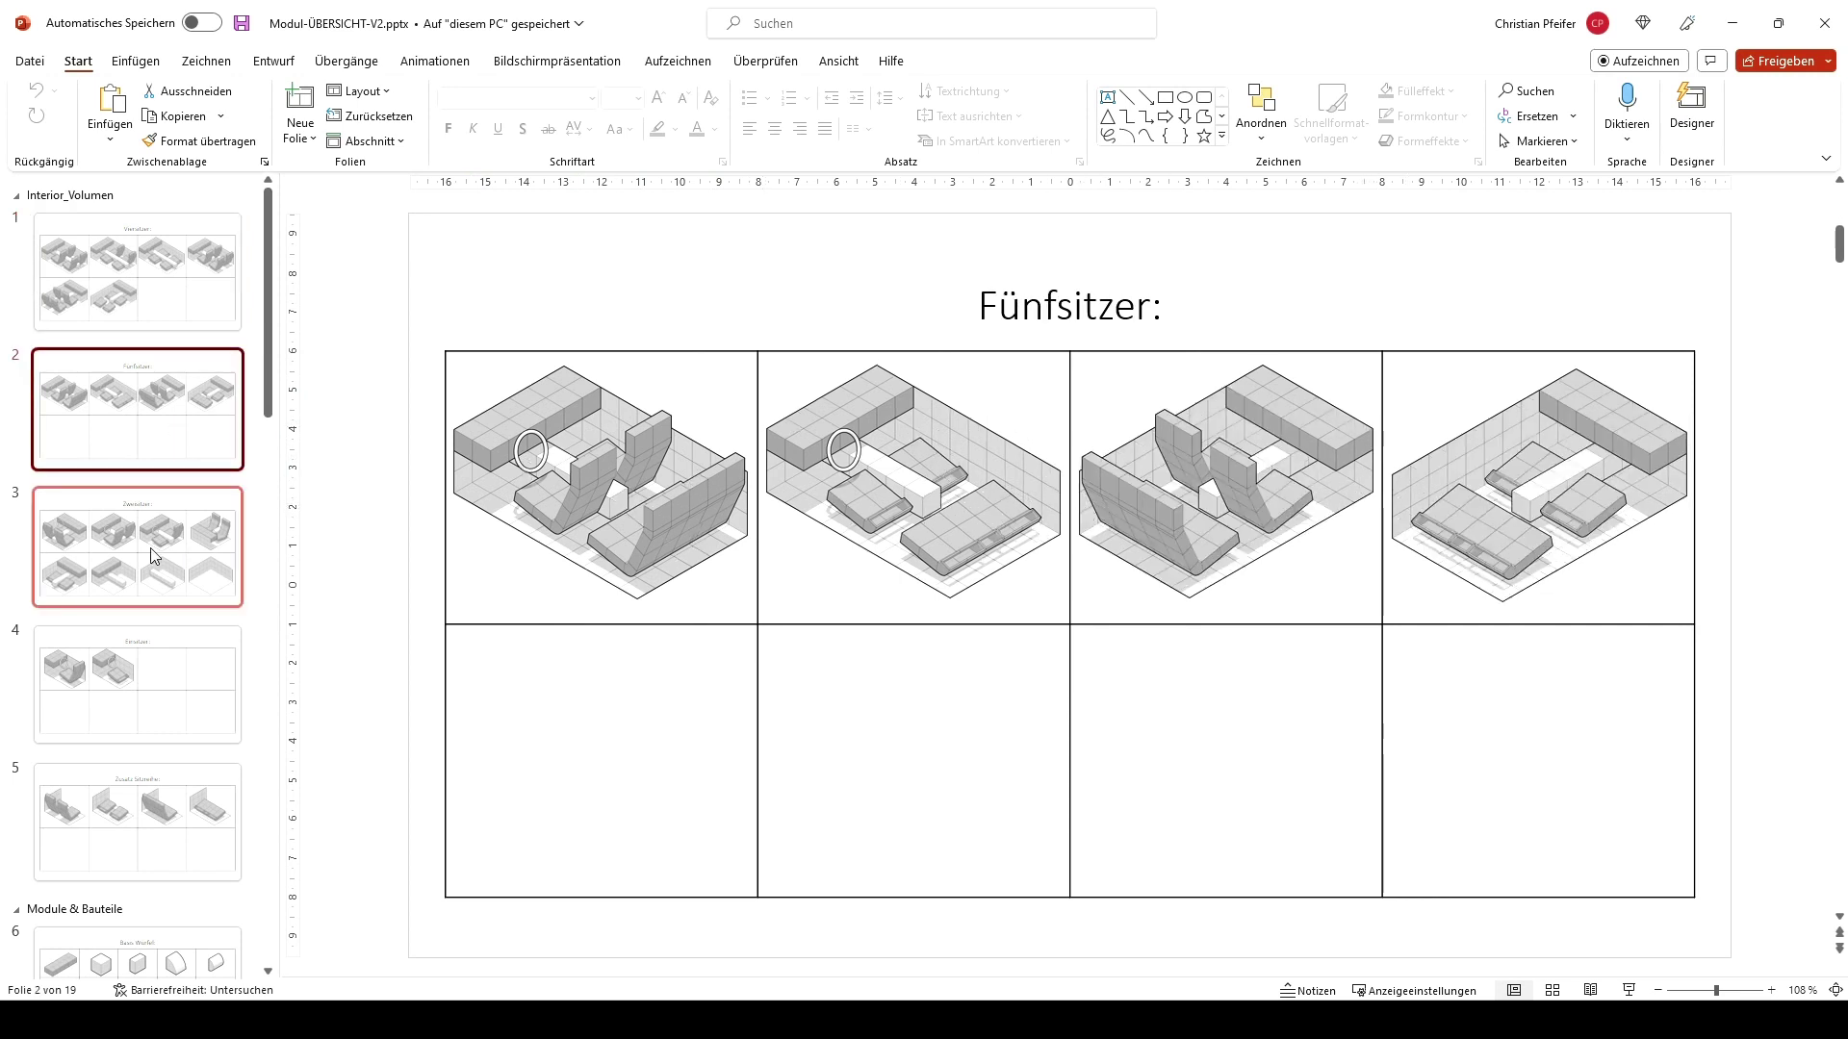
pyautogui.scroll(-1, 1035, 548)
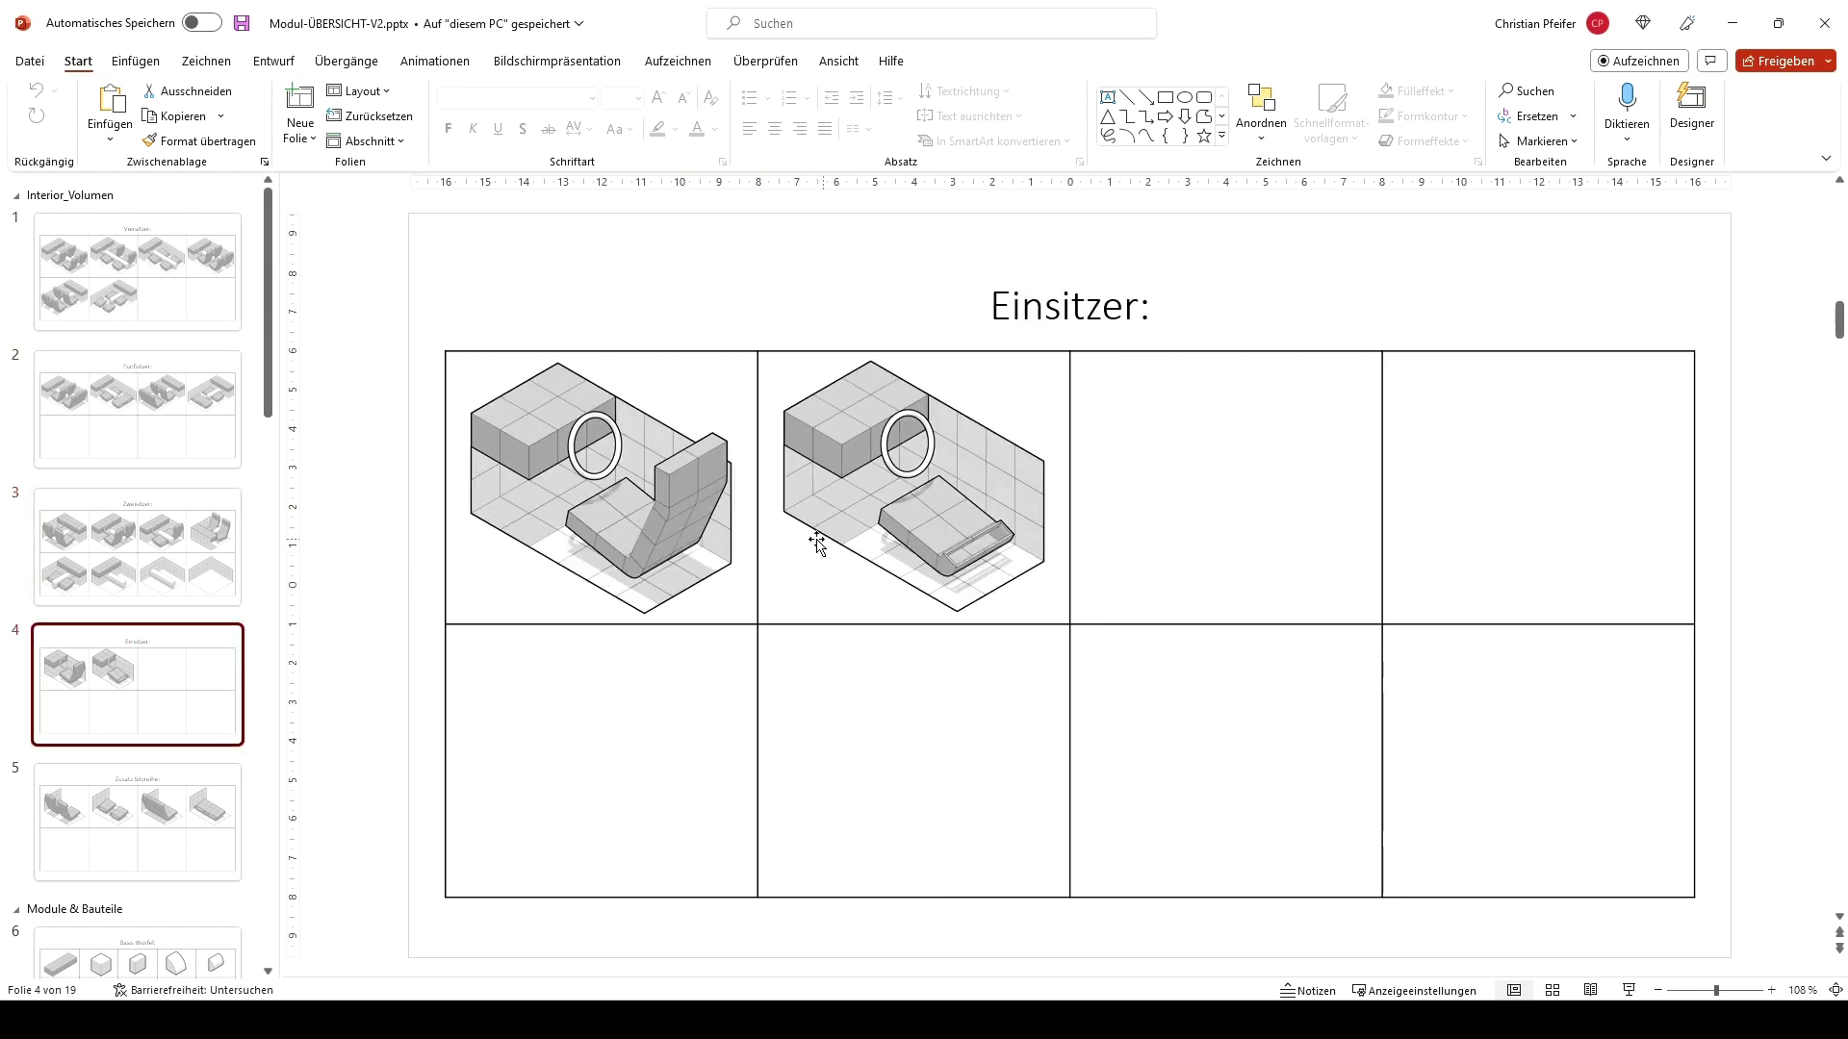
pyautogui.scroll(-1, 231, 729)
pyautogui.click(231, 729)
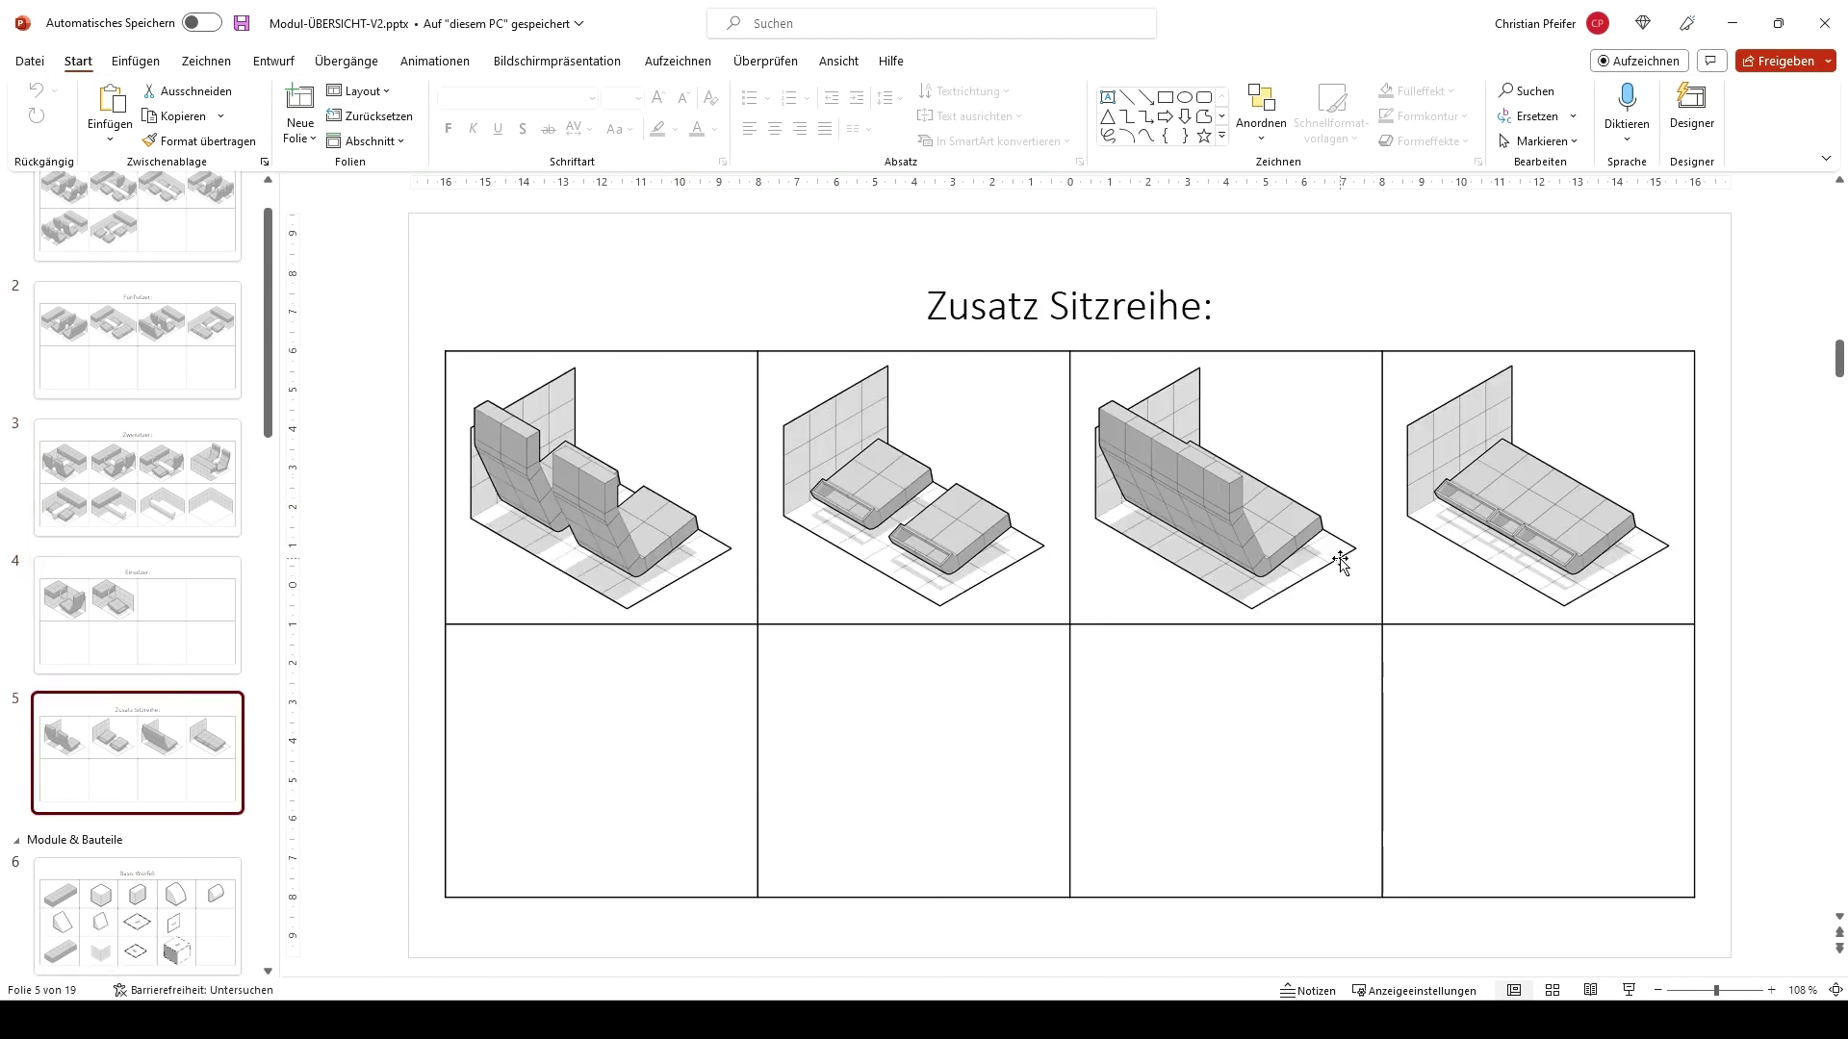
pyautogui.scroll(-1, 124, 881)
pyautogui.click(123, 880)
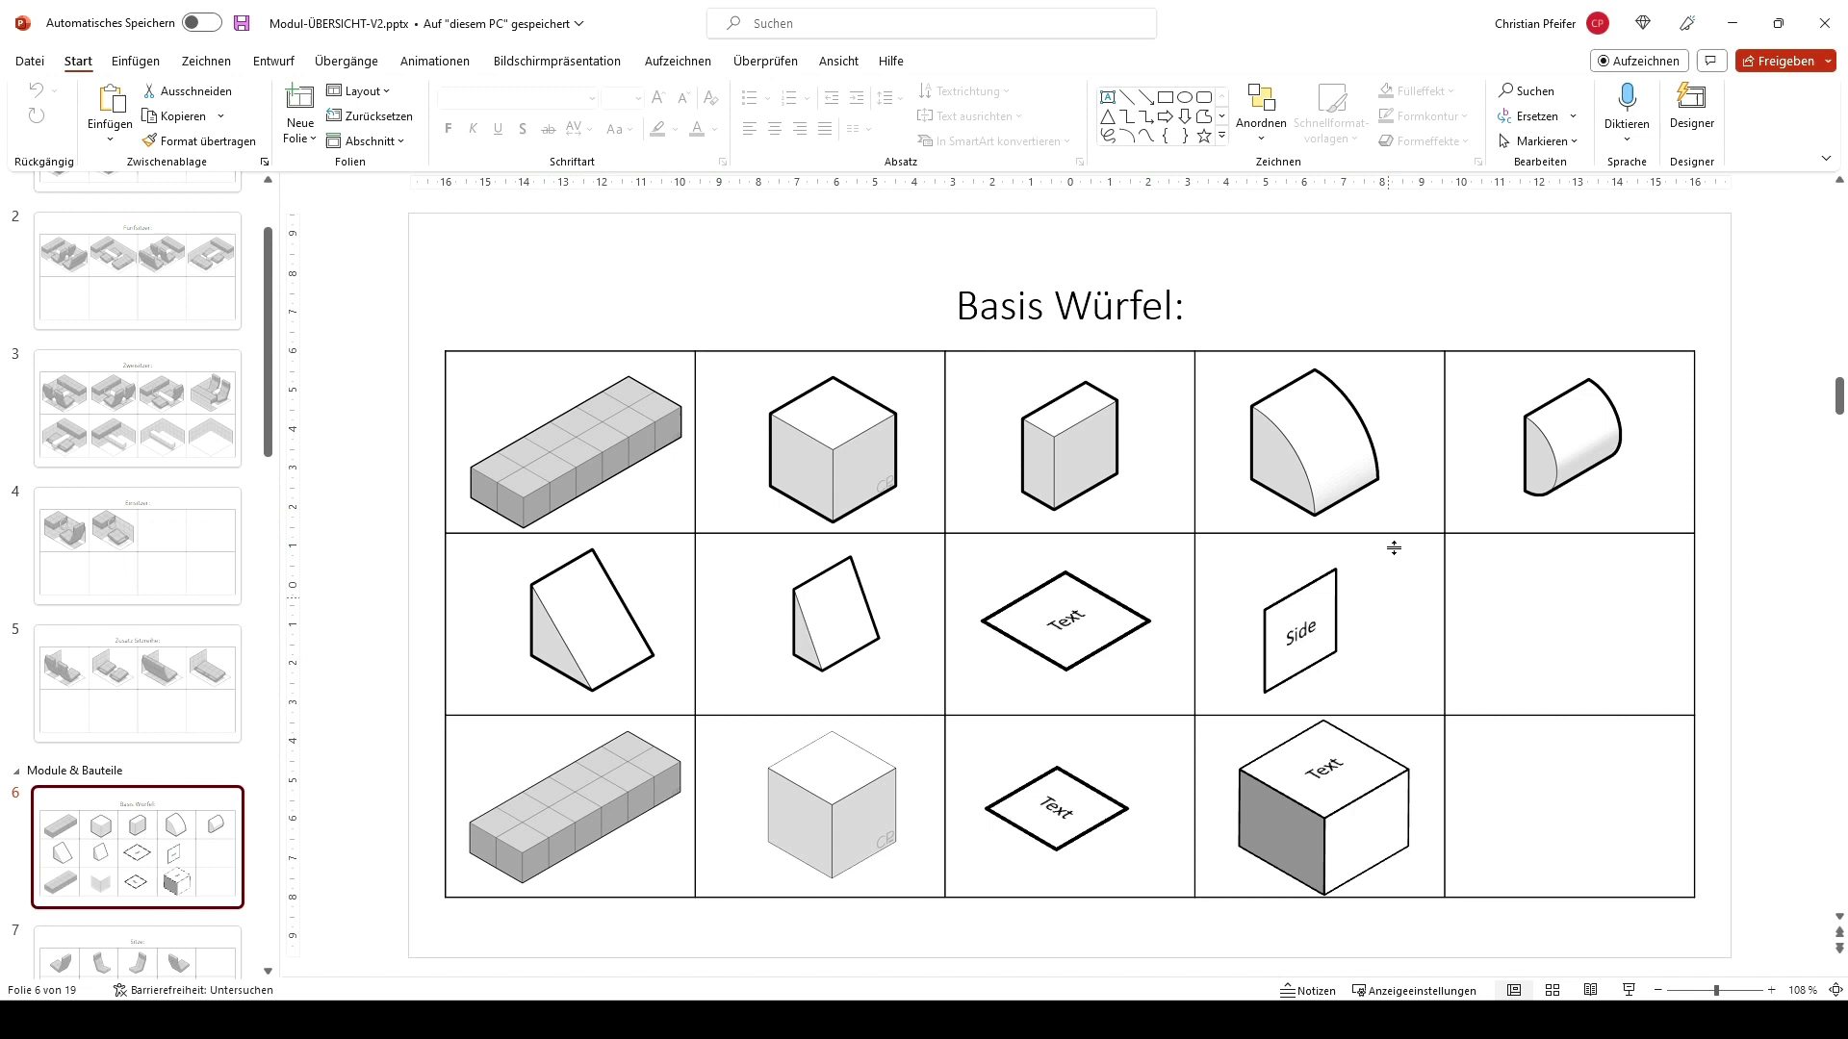
pyautogui.scroll(-2, 180, 847)
pyautogui.click(183, 848)
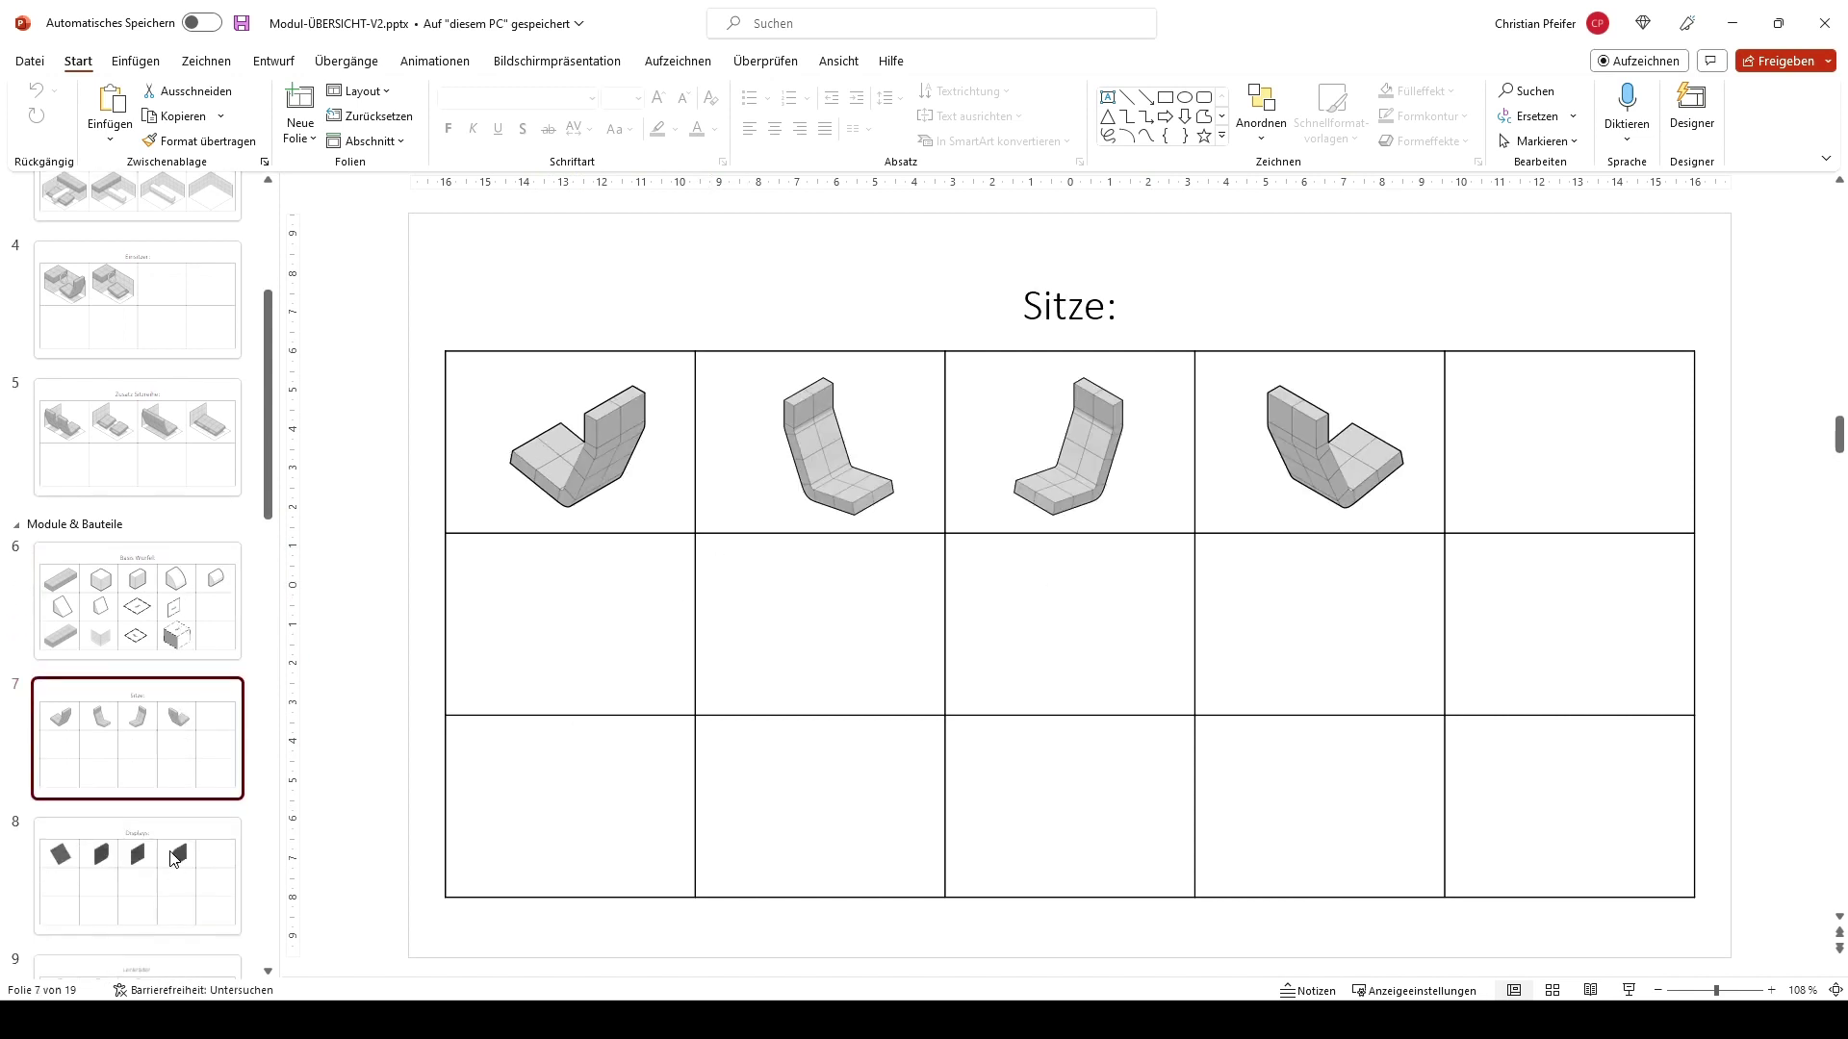
pyautogui.press('Down')
# Step: Continue reviewing from Lenkräder through Pfeile, Warenkorb and Bemaßung & Ergonomie to slide 19
pyautogui.scroll(-2, 87, 857)
pyautogui.click(135, 789)
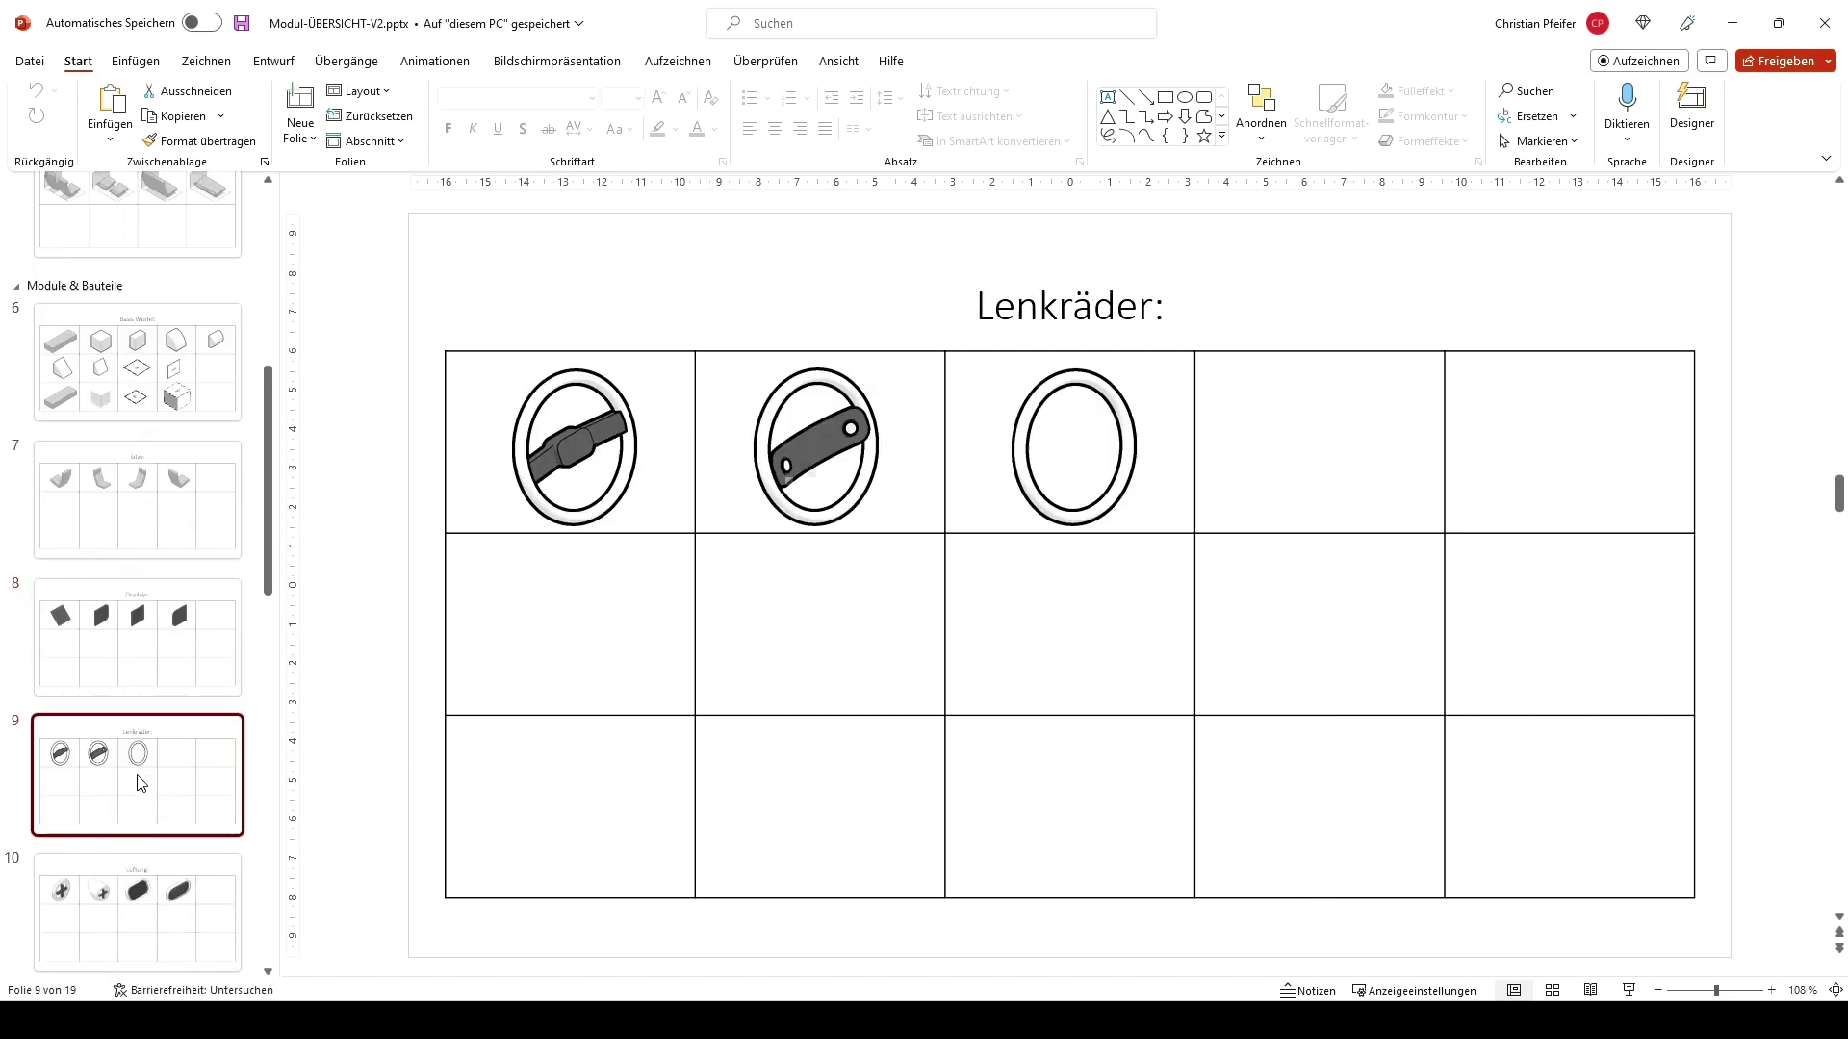
pyautogui.scroll(-2, 142, 783)
pyautogui.click(142, 783)
pyautogui.scroll(-2, 140, 782)
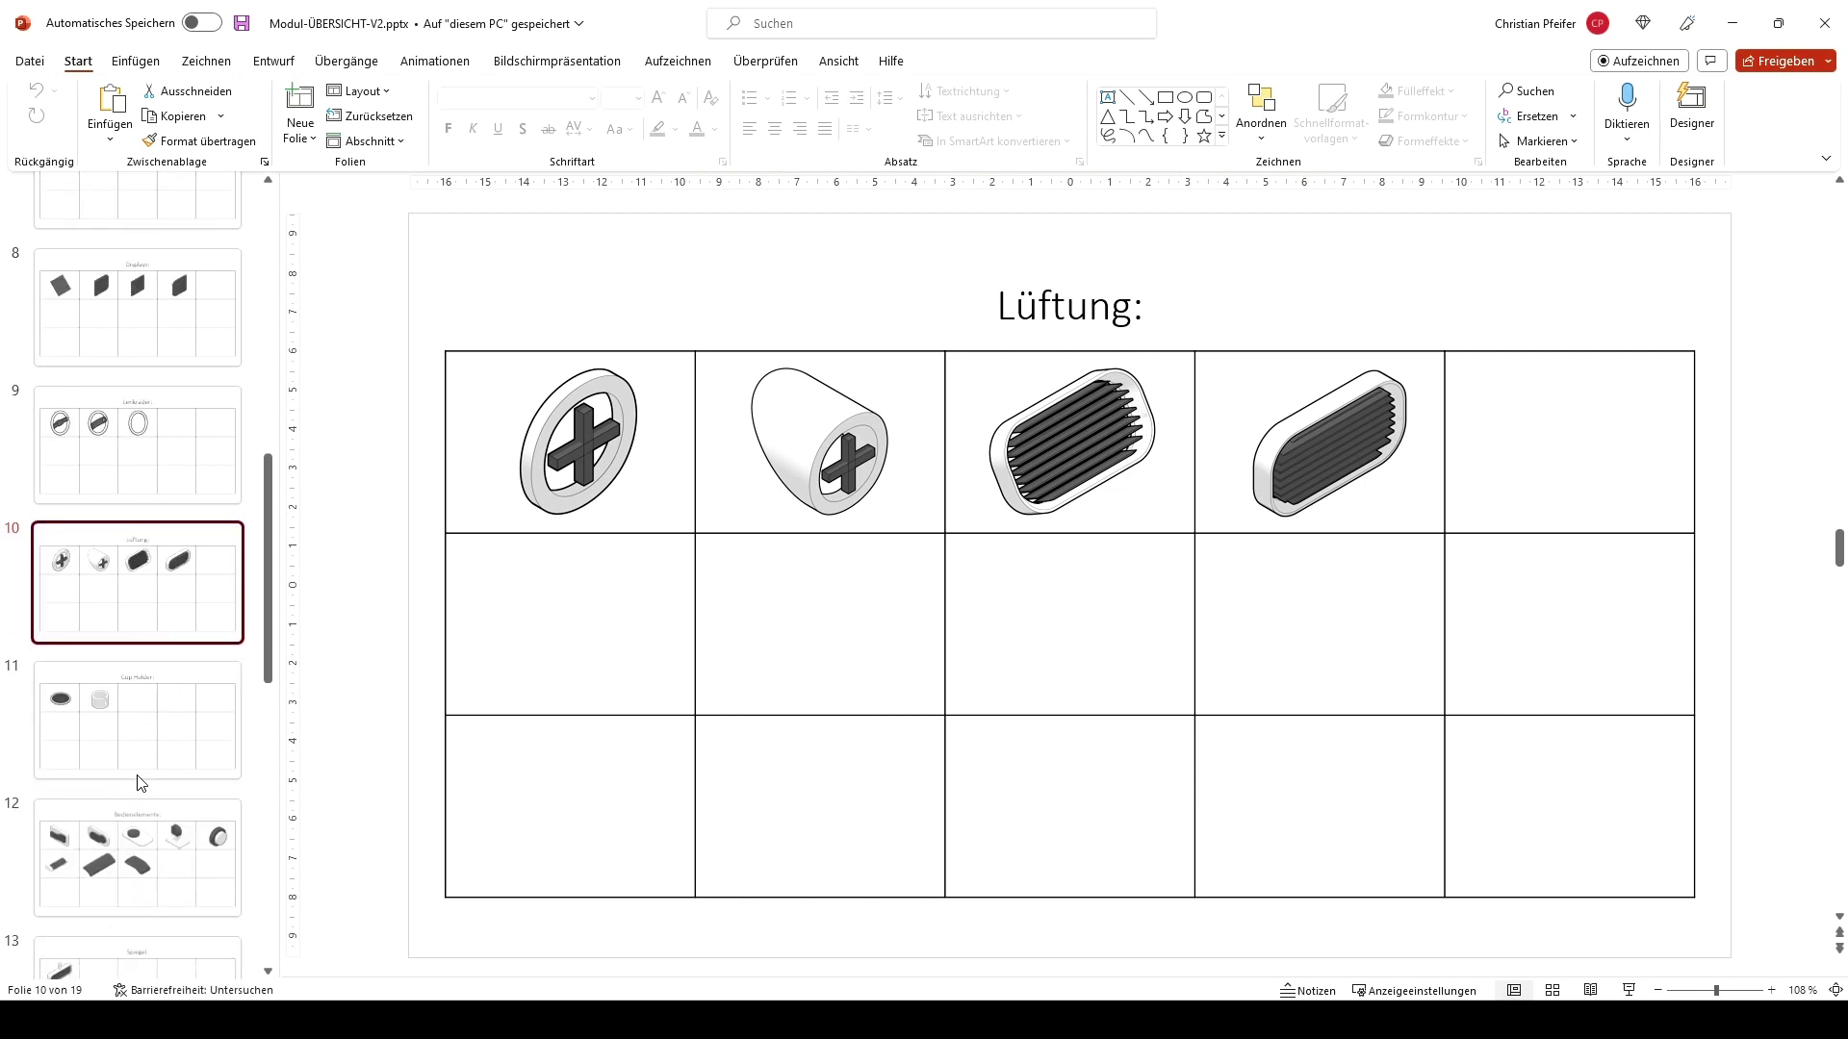
pyautogui.click(139, 781)
pyautogui.click(142, 818)
pyautogui.scroll(-2, 142, 818)
pyautogui.click(139, 770)
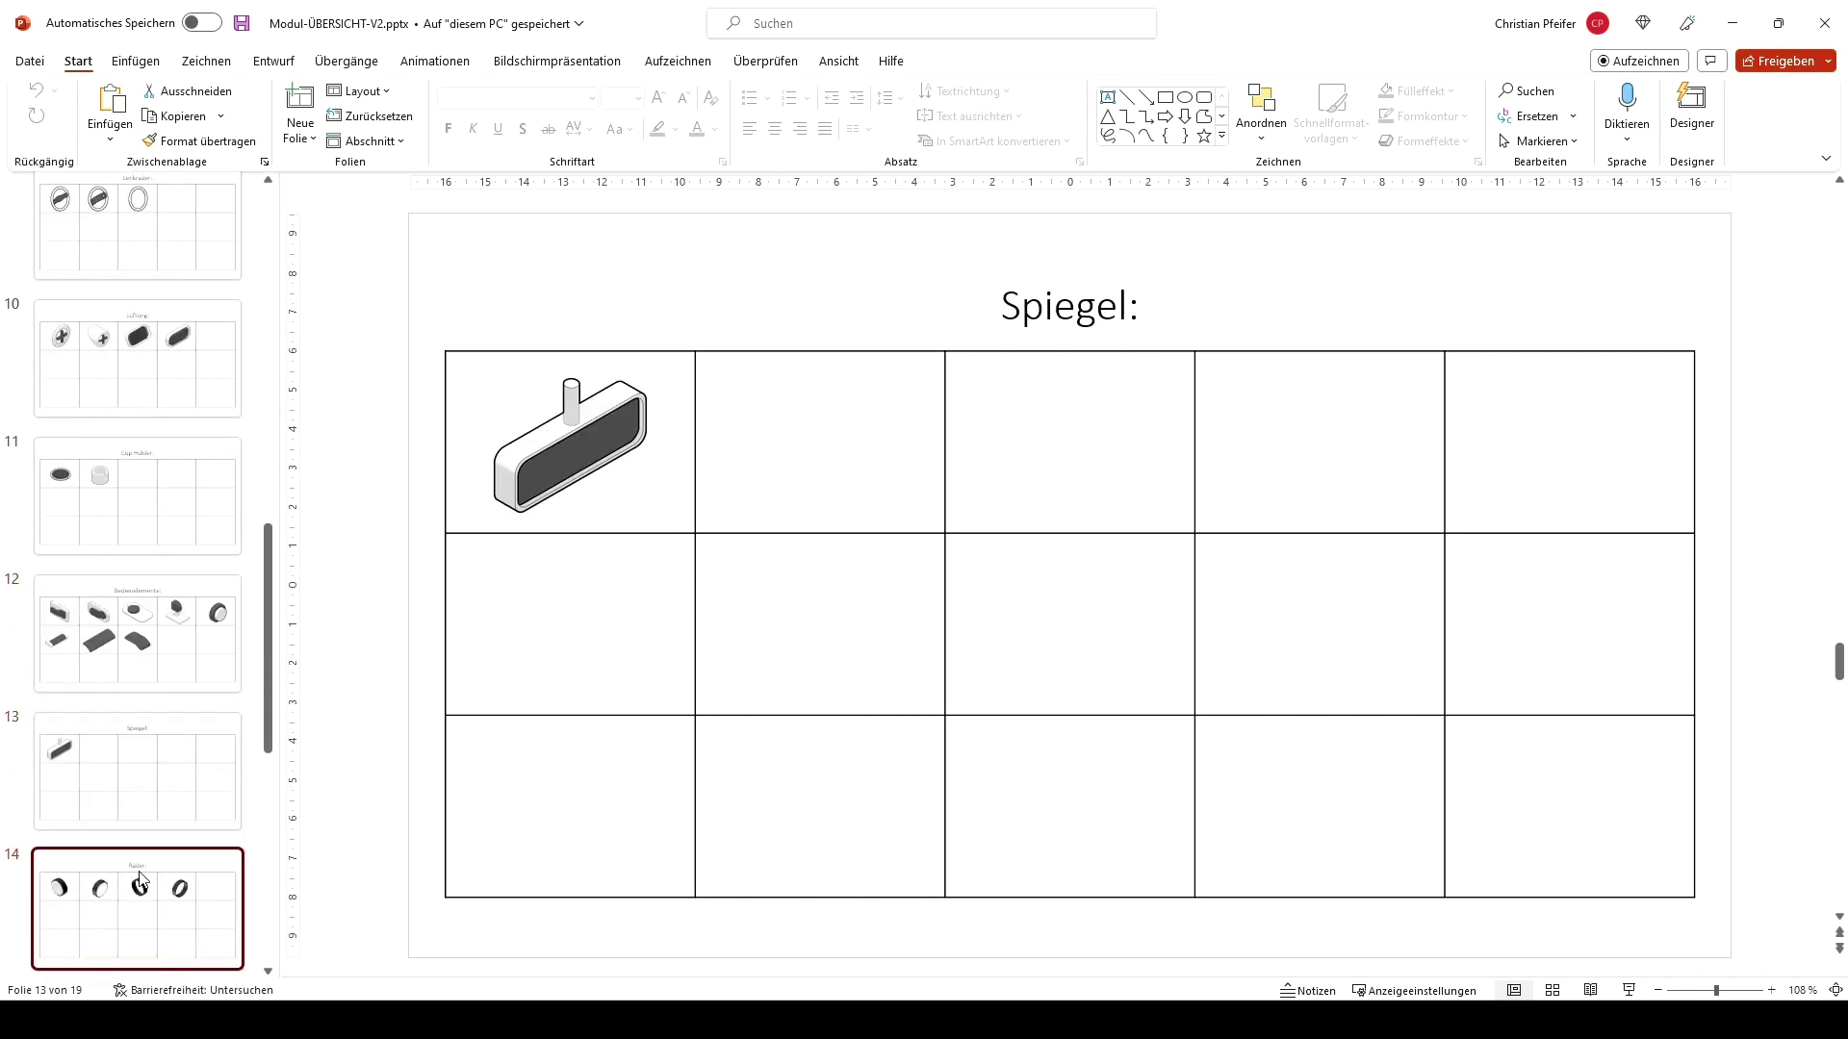
pyautogui.click(139, 785)
pyautogui.scroll(-2, 140, 784)
pyautogui.click(138, 878)
pyautogui.scroll(-2, 138, 877)
pyautogui.click(138, 770)
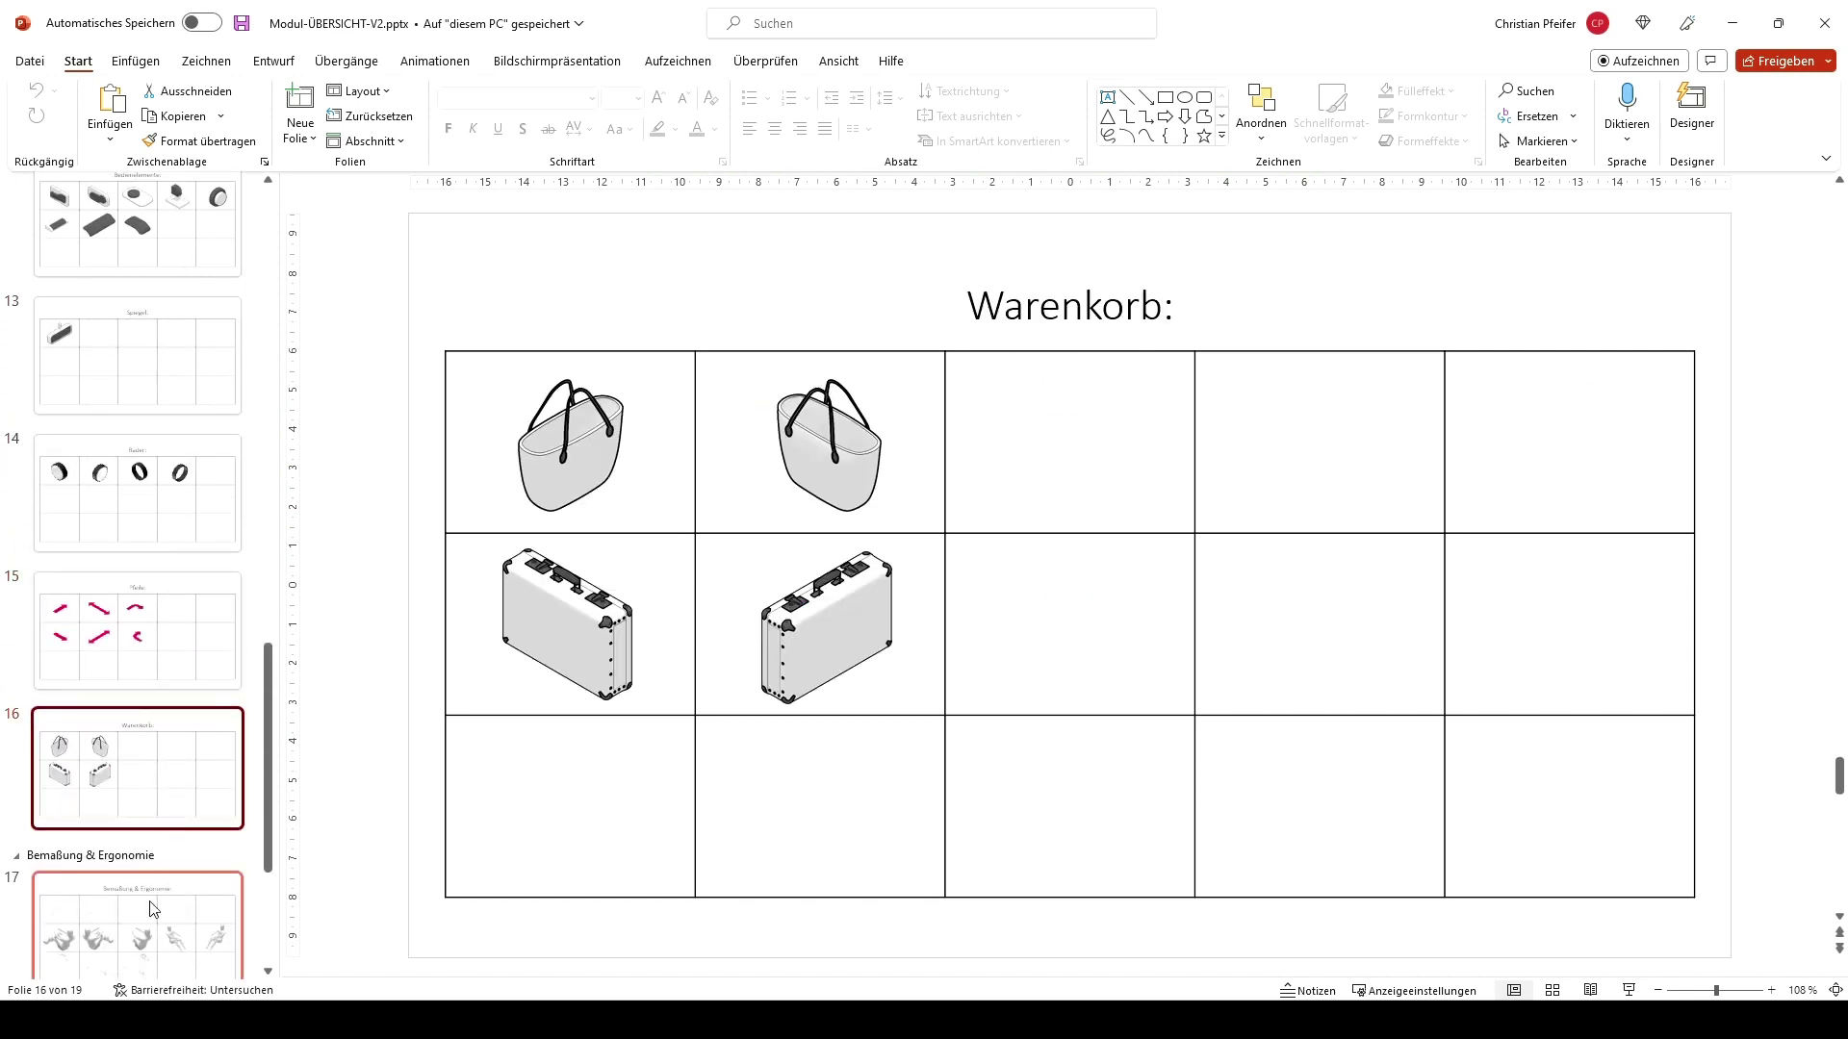
pyautogui.click(135, 924)
pyautogui.scroll(-2, 135, 924)
pyautogui.click(110, 919)
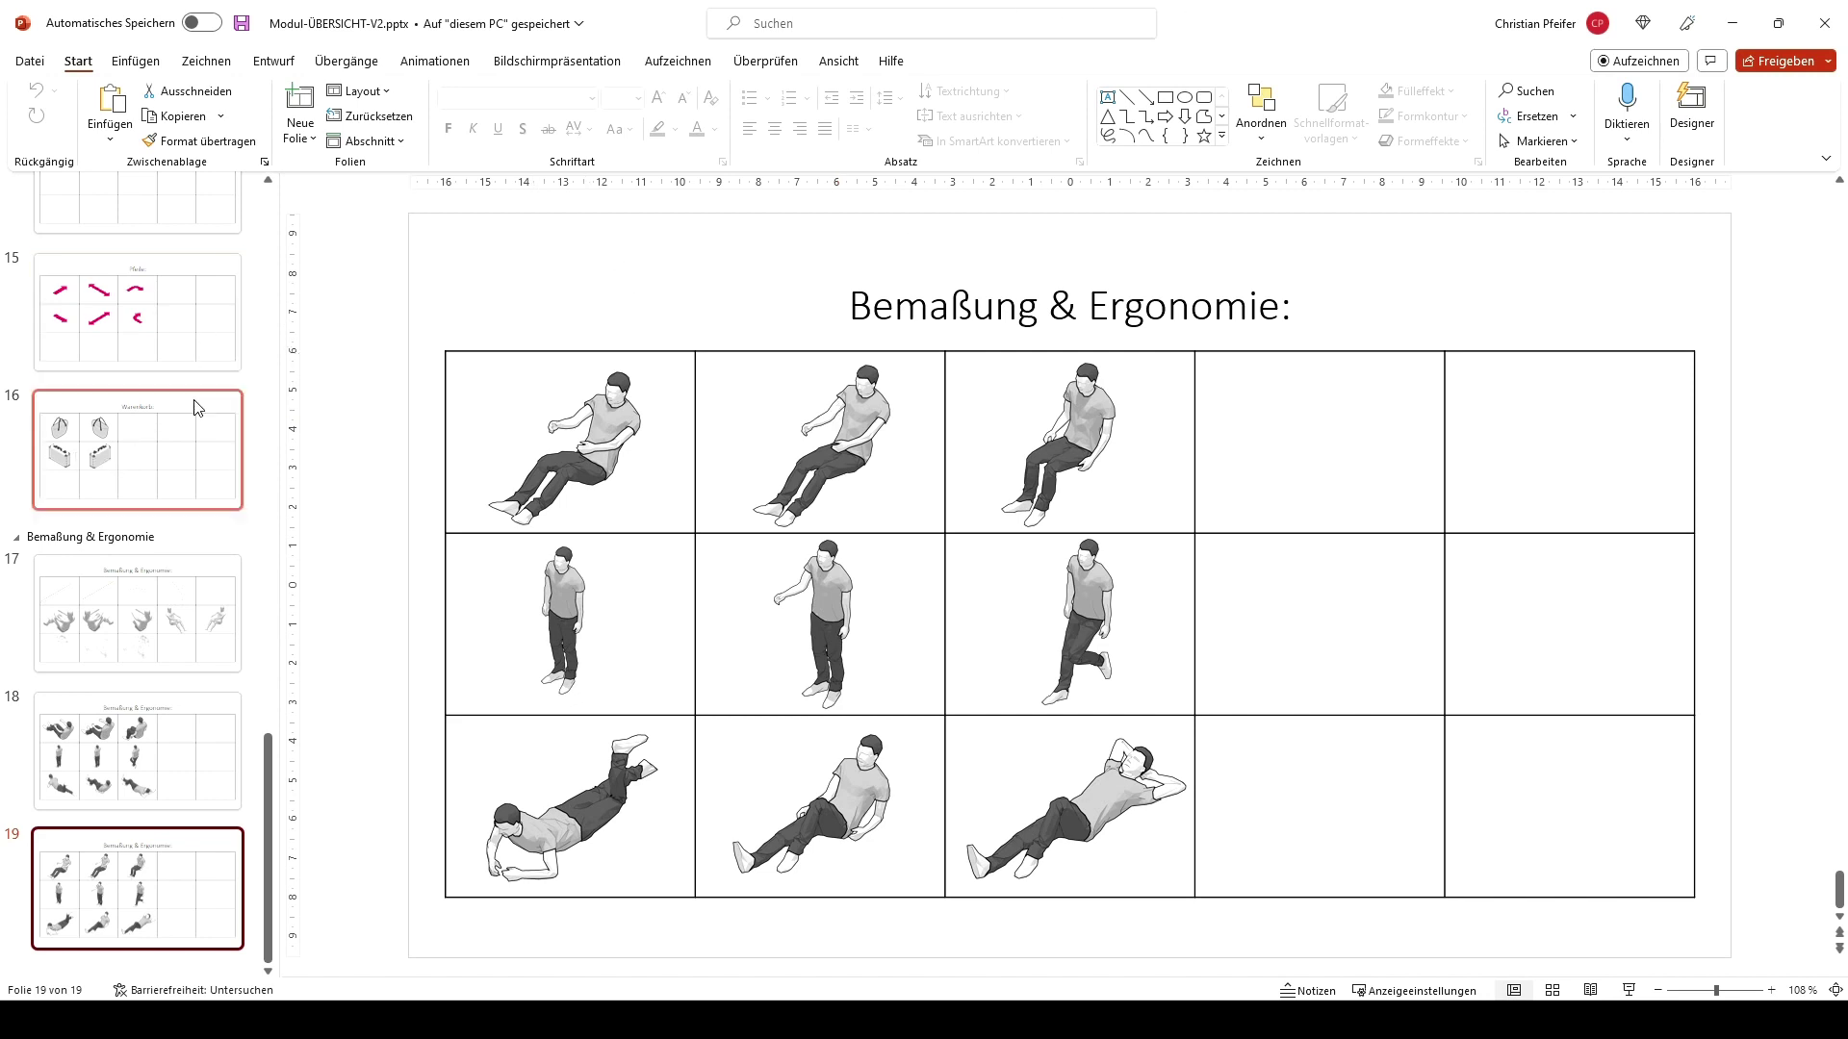
# Step: Return to slide 3, Zweisitzer, with its two-seater interior drawings
pyautogui.scroll(3, 134, 425)
pyautogui.scroll(10, 133, 425)
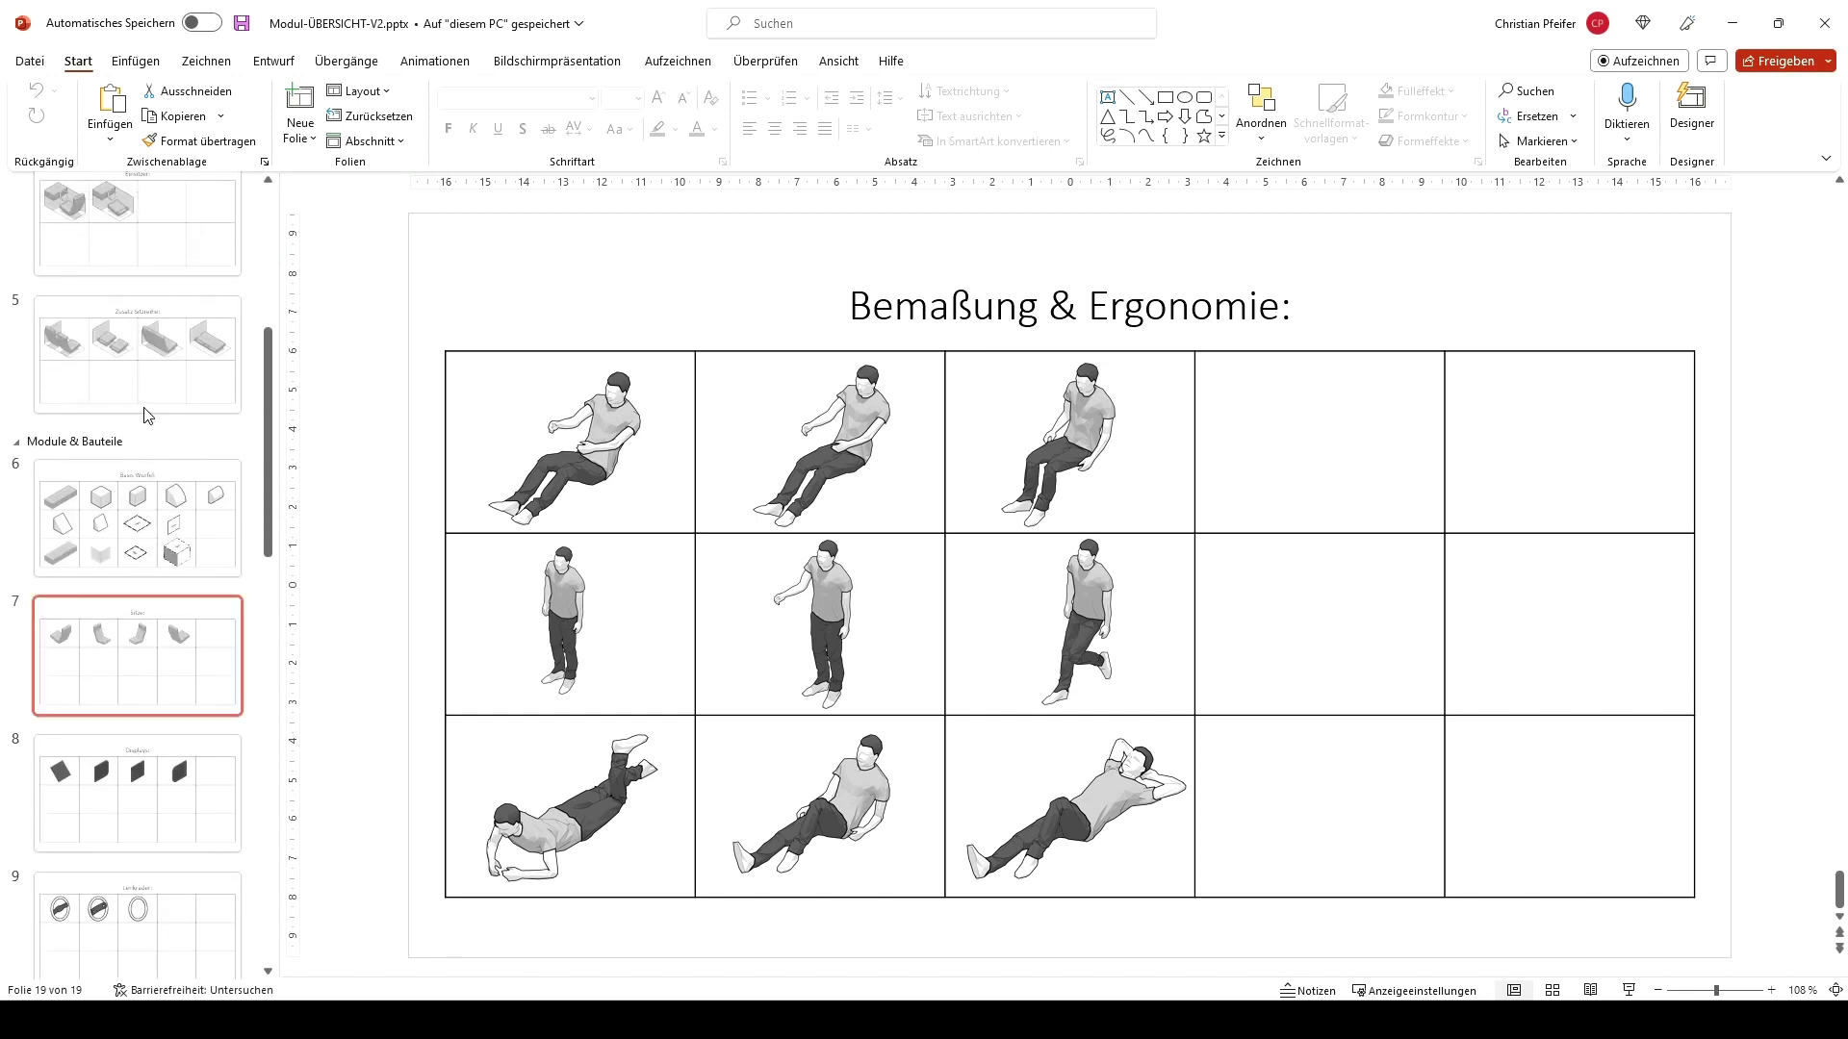
pyautogui.click(130, 357)
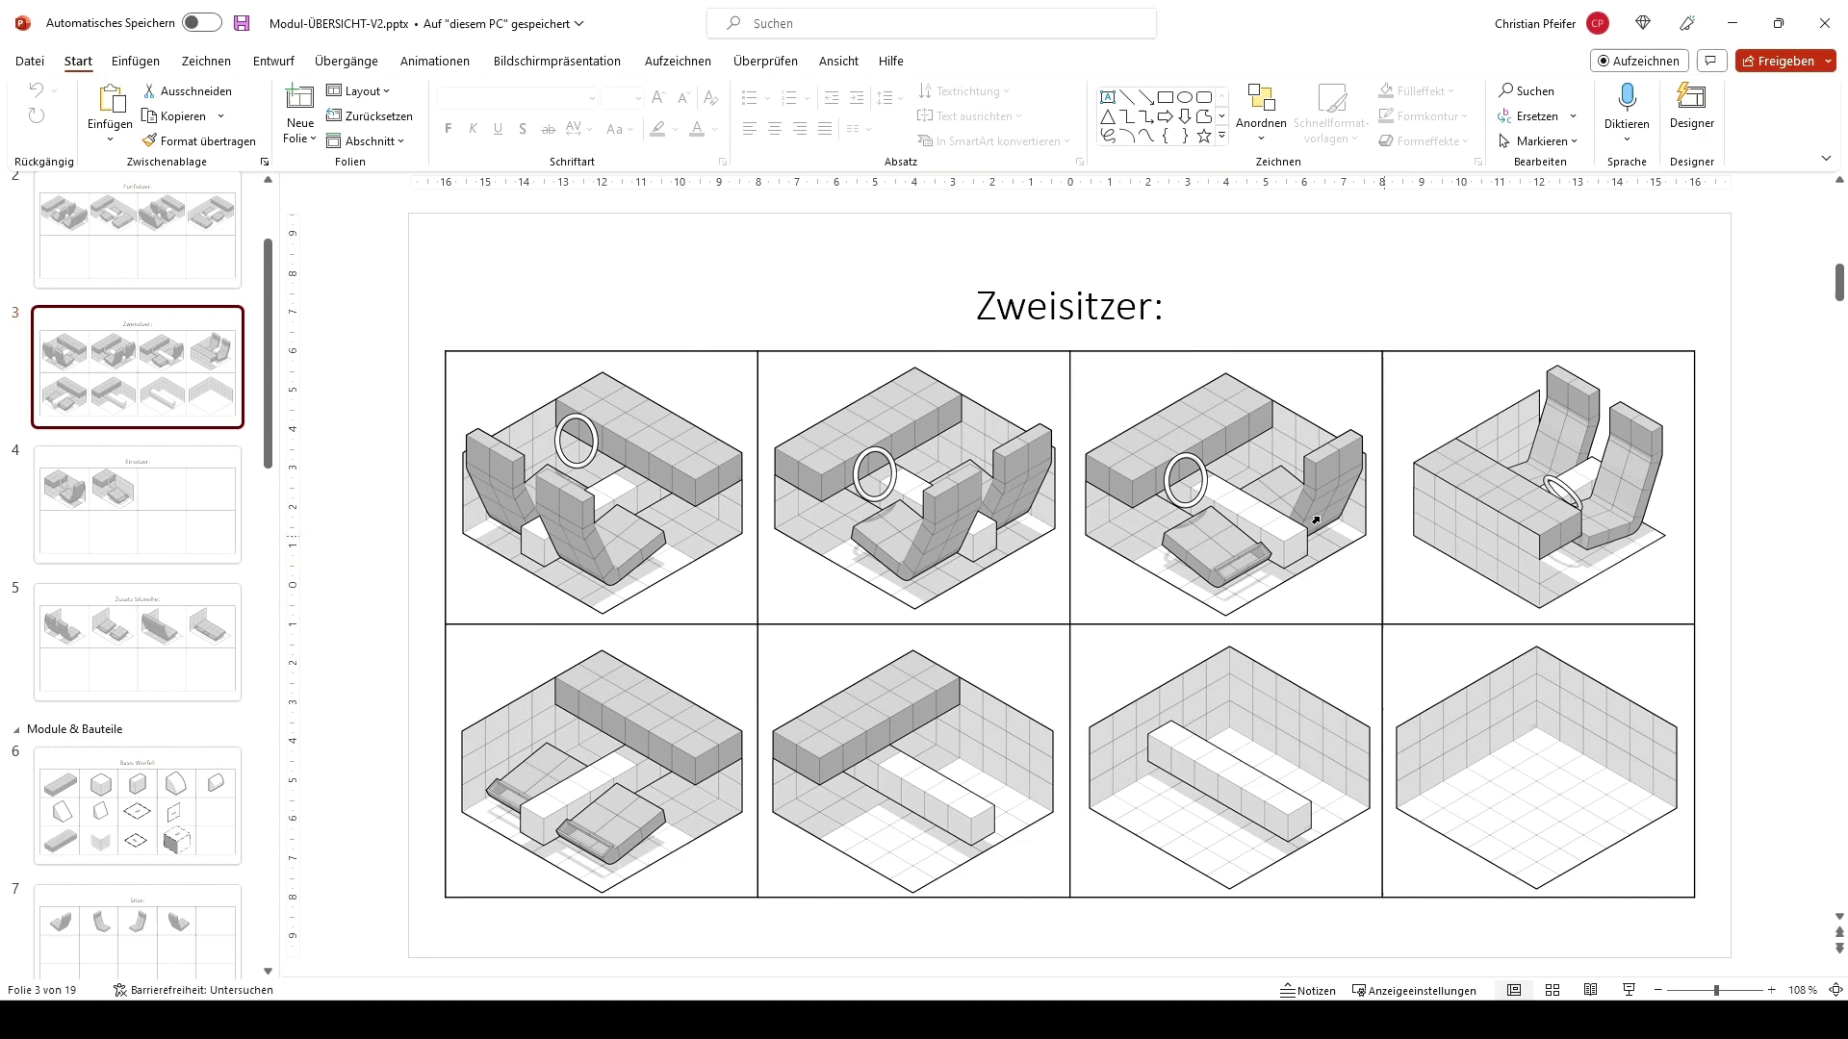
# Step: Place the third two-seater interior picture on the new slide and enlarge it
pyautogui.click(1223, 539)
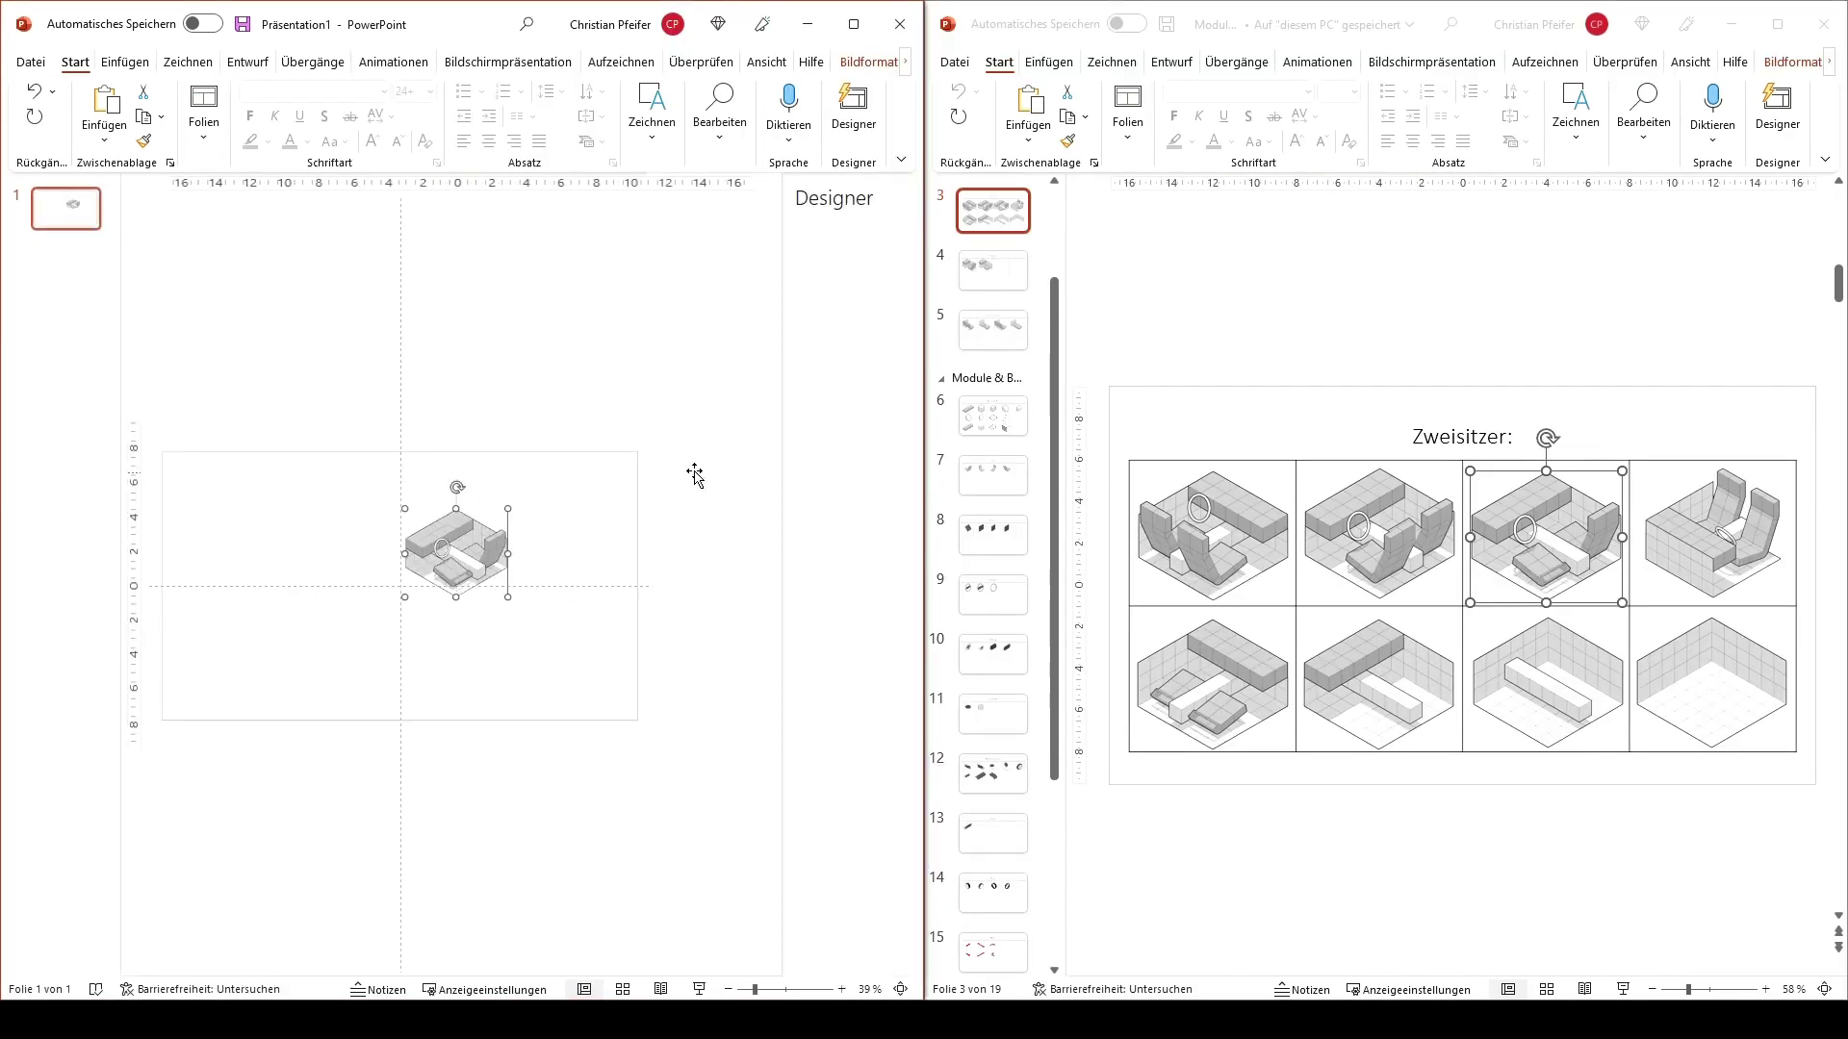
pyautogui.click(902, 199)
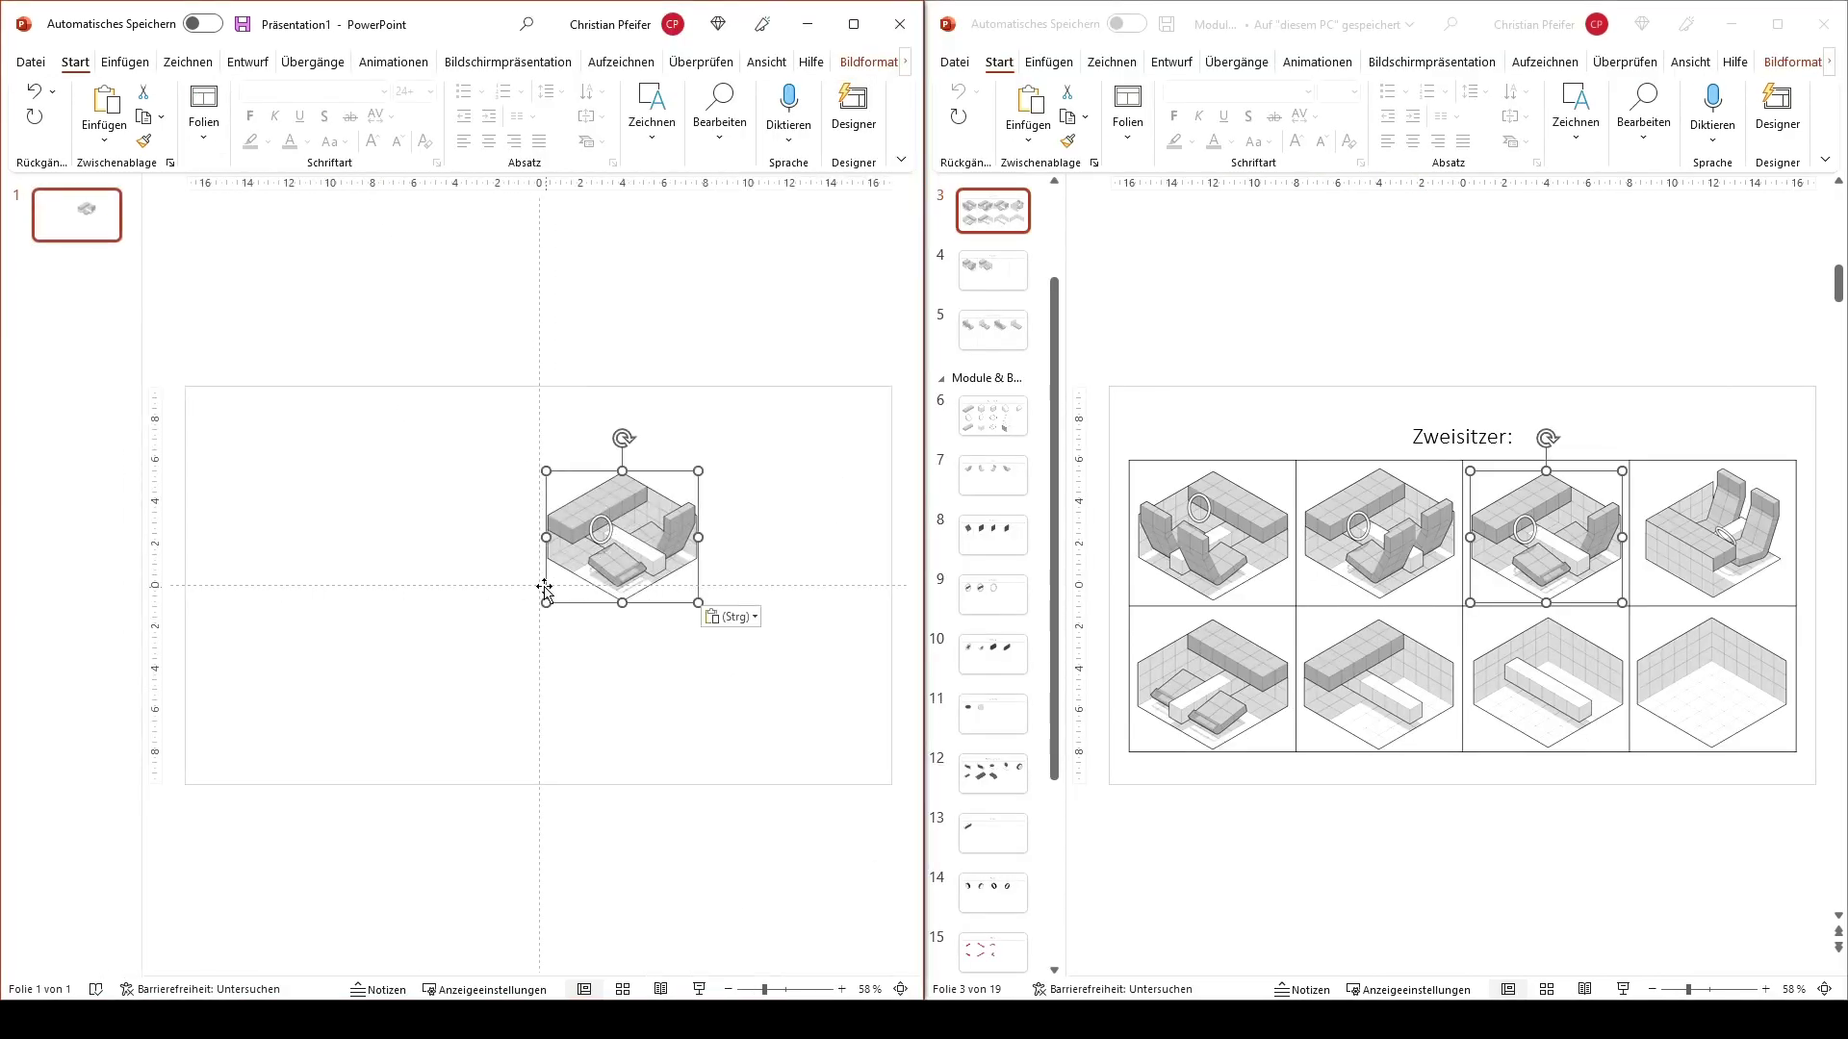
pyautogui.moveTo(543, 603); pyautogui.dragTo(326, 754)
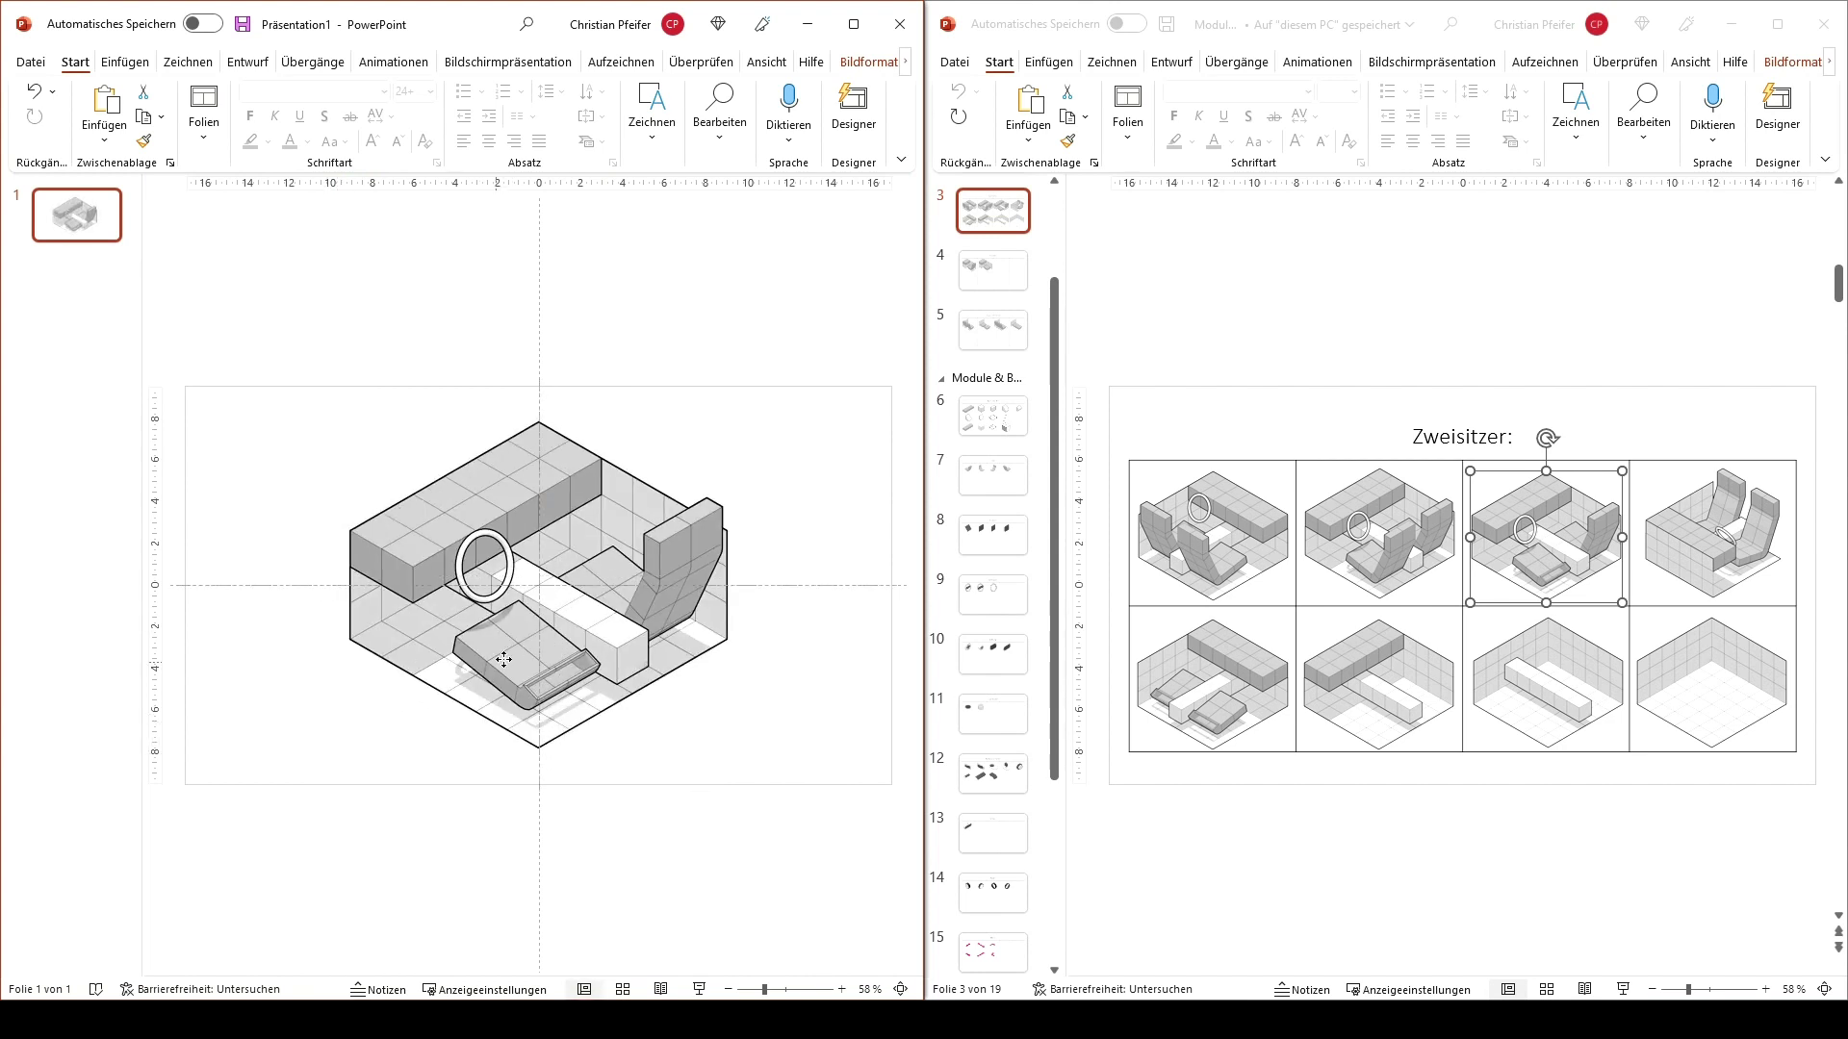
# Step: Copy the first vent image from the module library's Lüftung slide
pyautogui.click(970, 413)
pyautogui.click(993, 416)
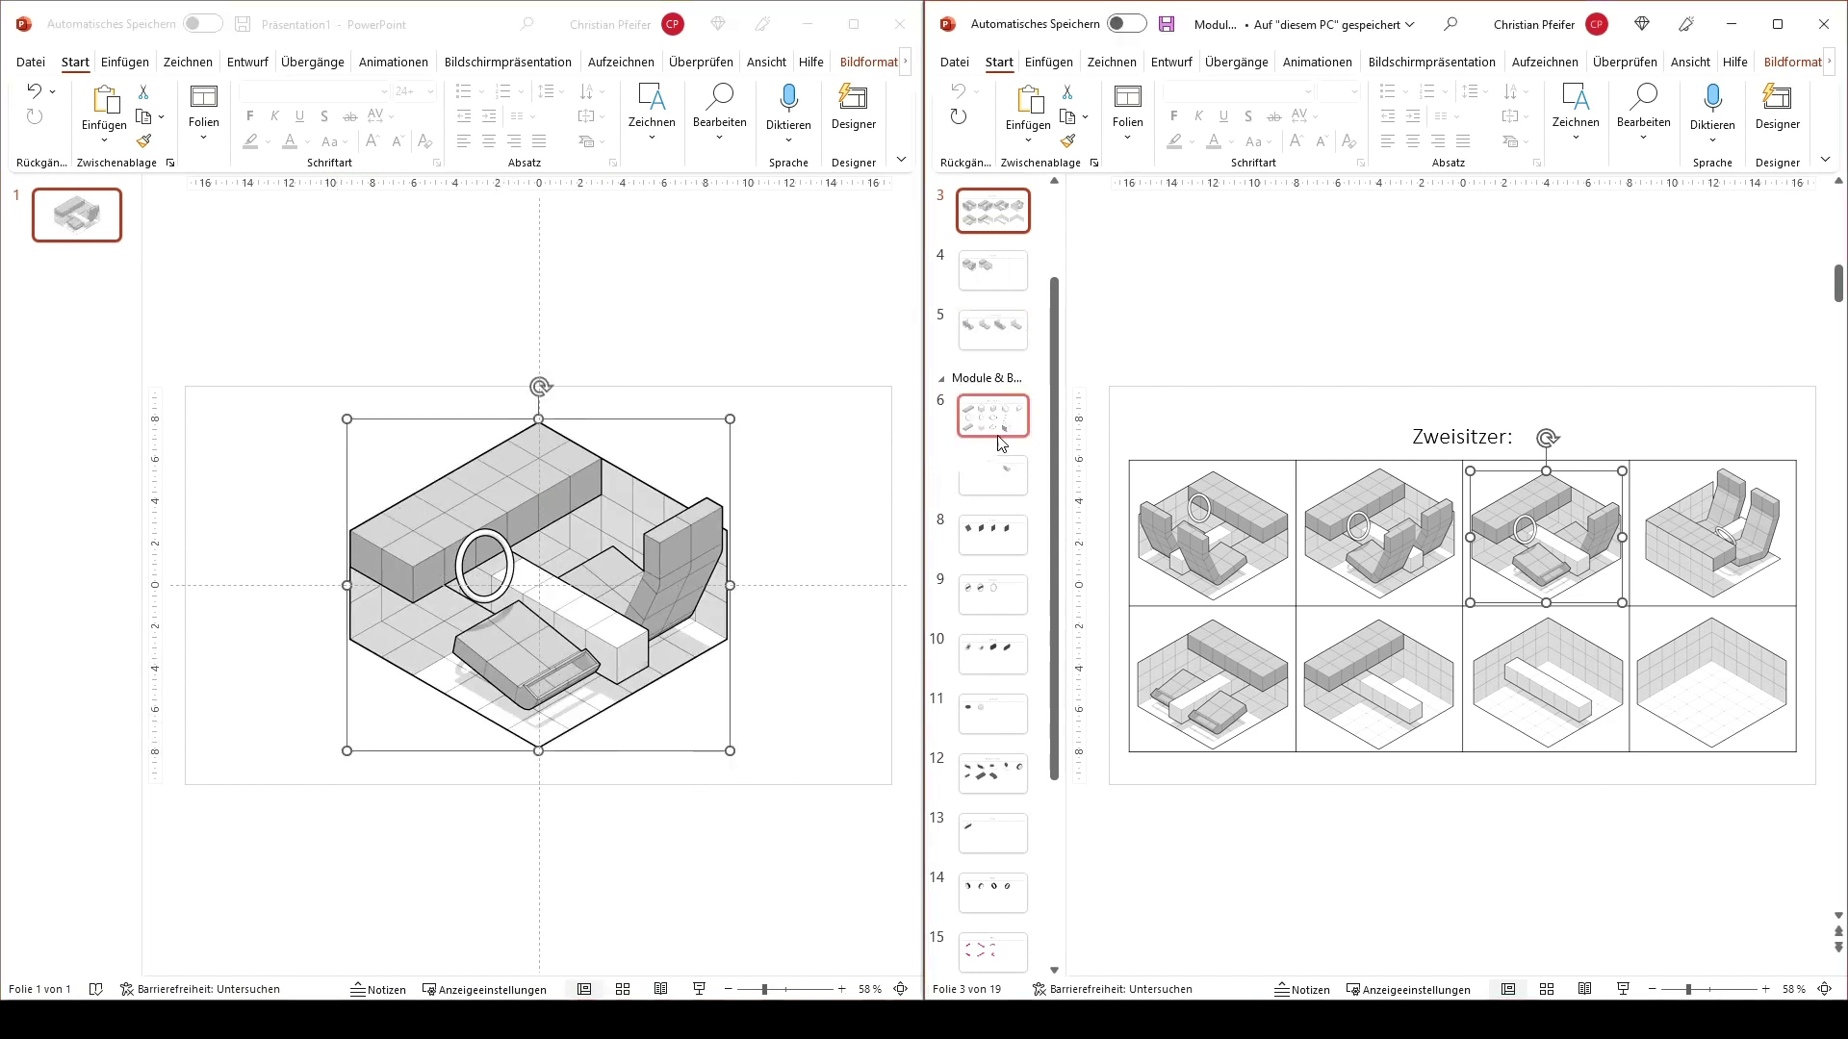
pyautogui.click(993, 596)
pyautogui.click(996, 640)
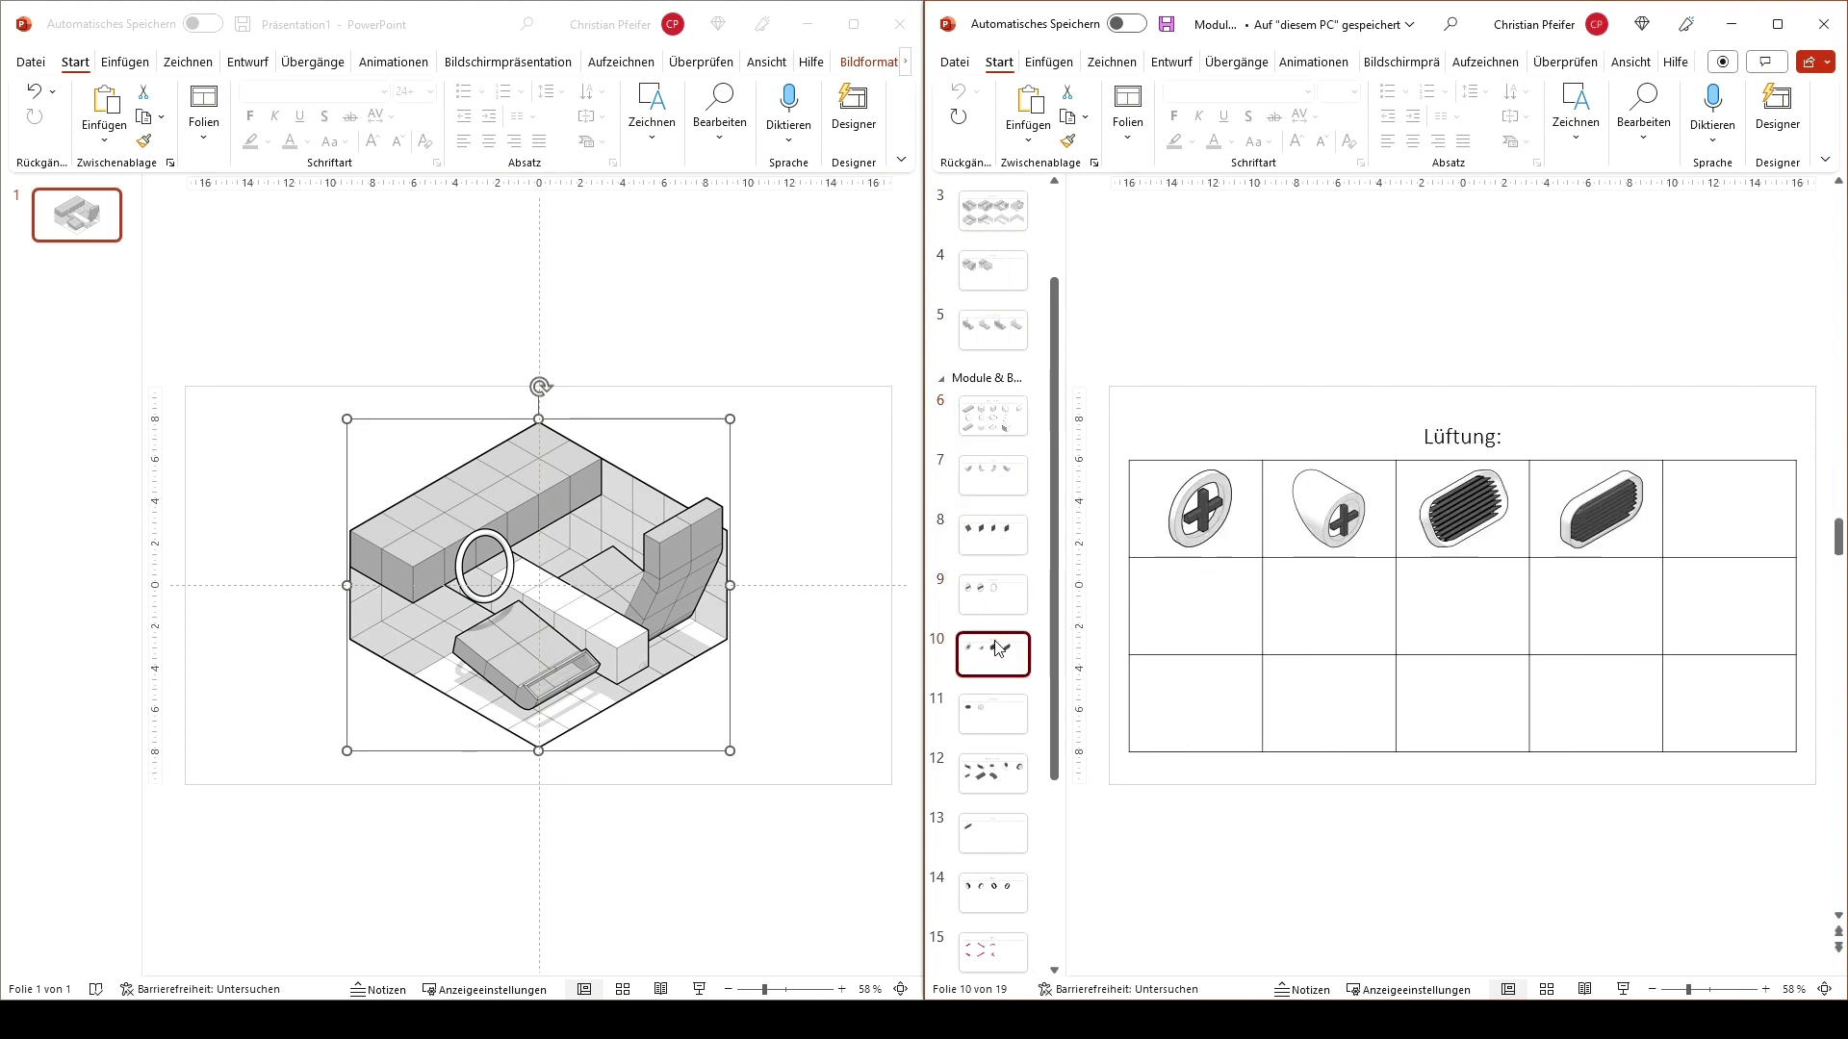
pyautogui.click(1179, 493)
pyautogui.hotkey('ctrl', 'c')
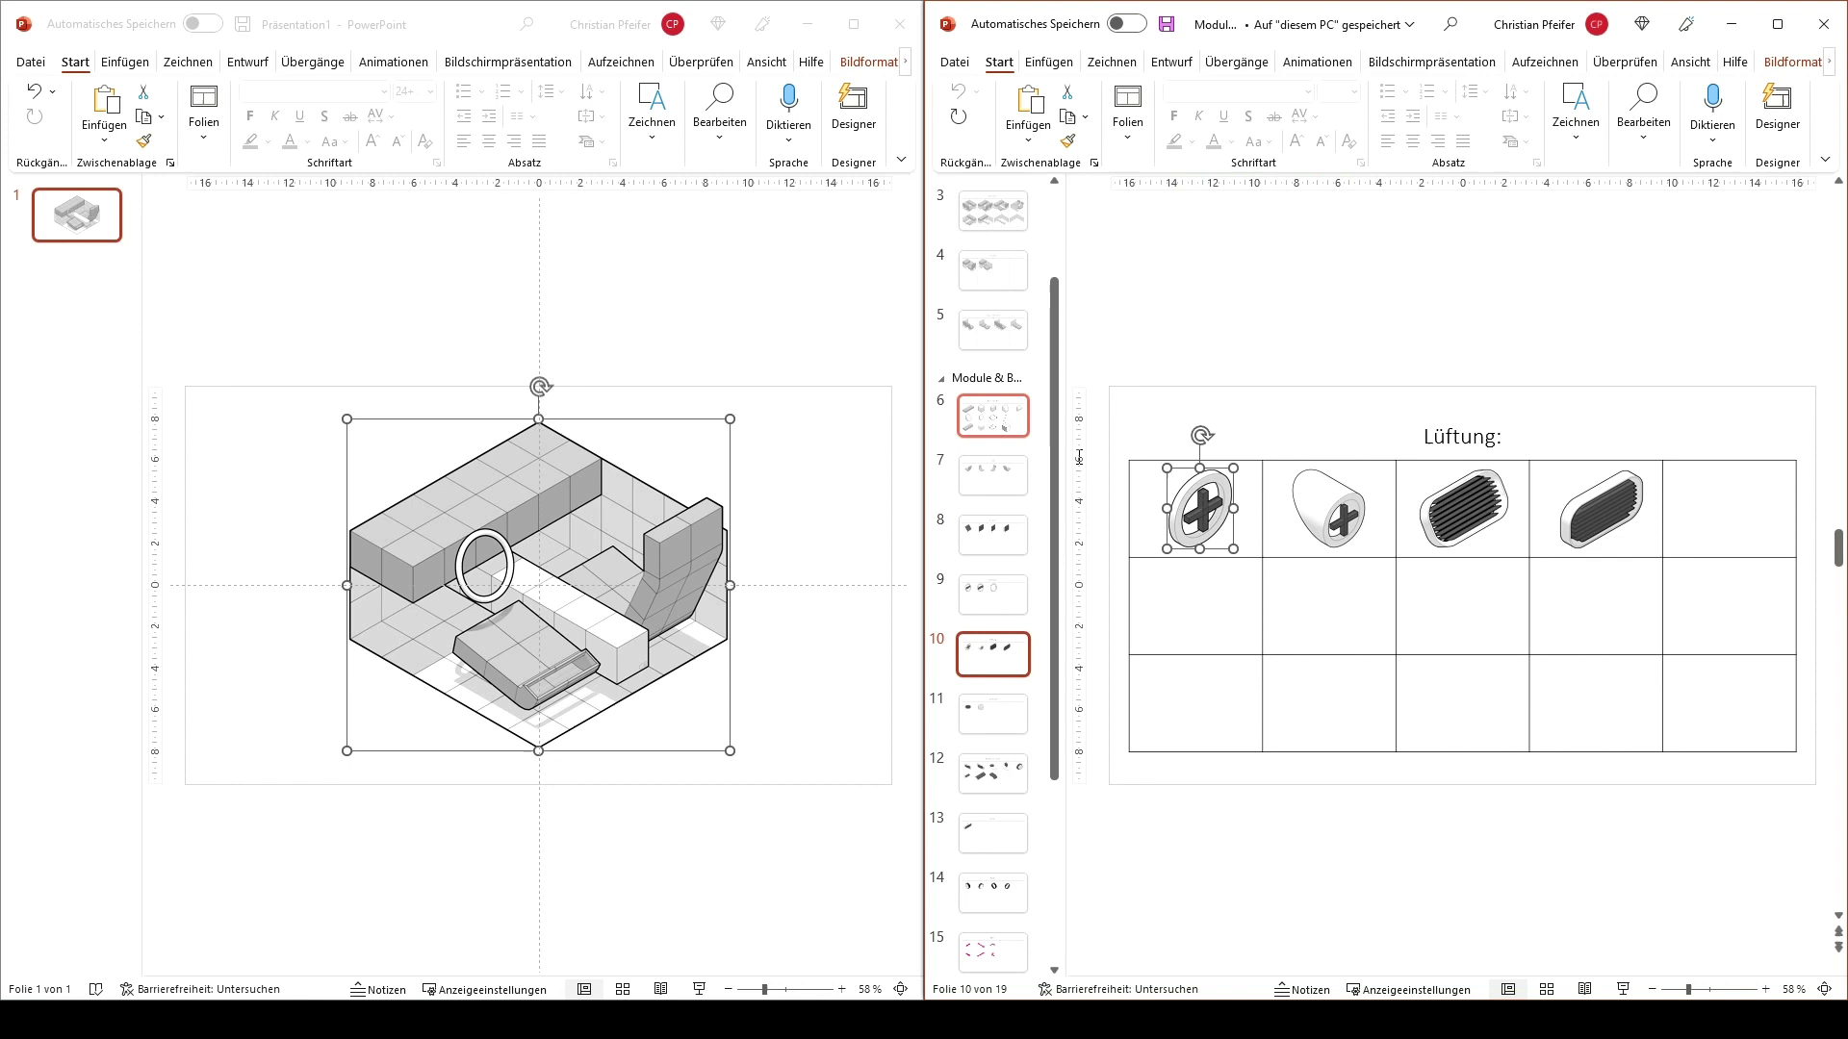
# Step: Paste the vent into the scene, shrink it, and Ctrl-drag a duplicate beside it
pyautogui.click(697, 306)
pyautogui.hotkey('ctrl', 'v')
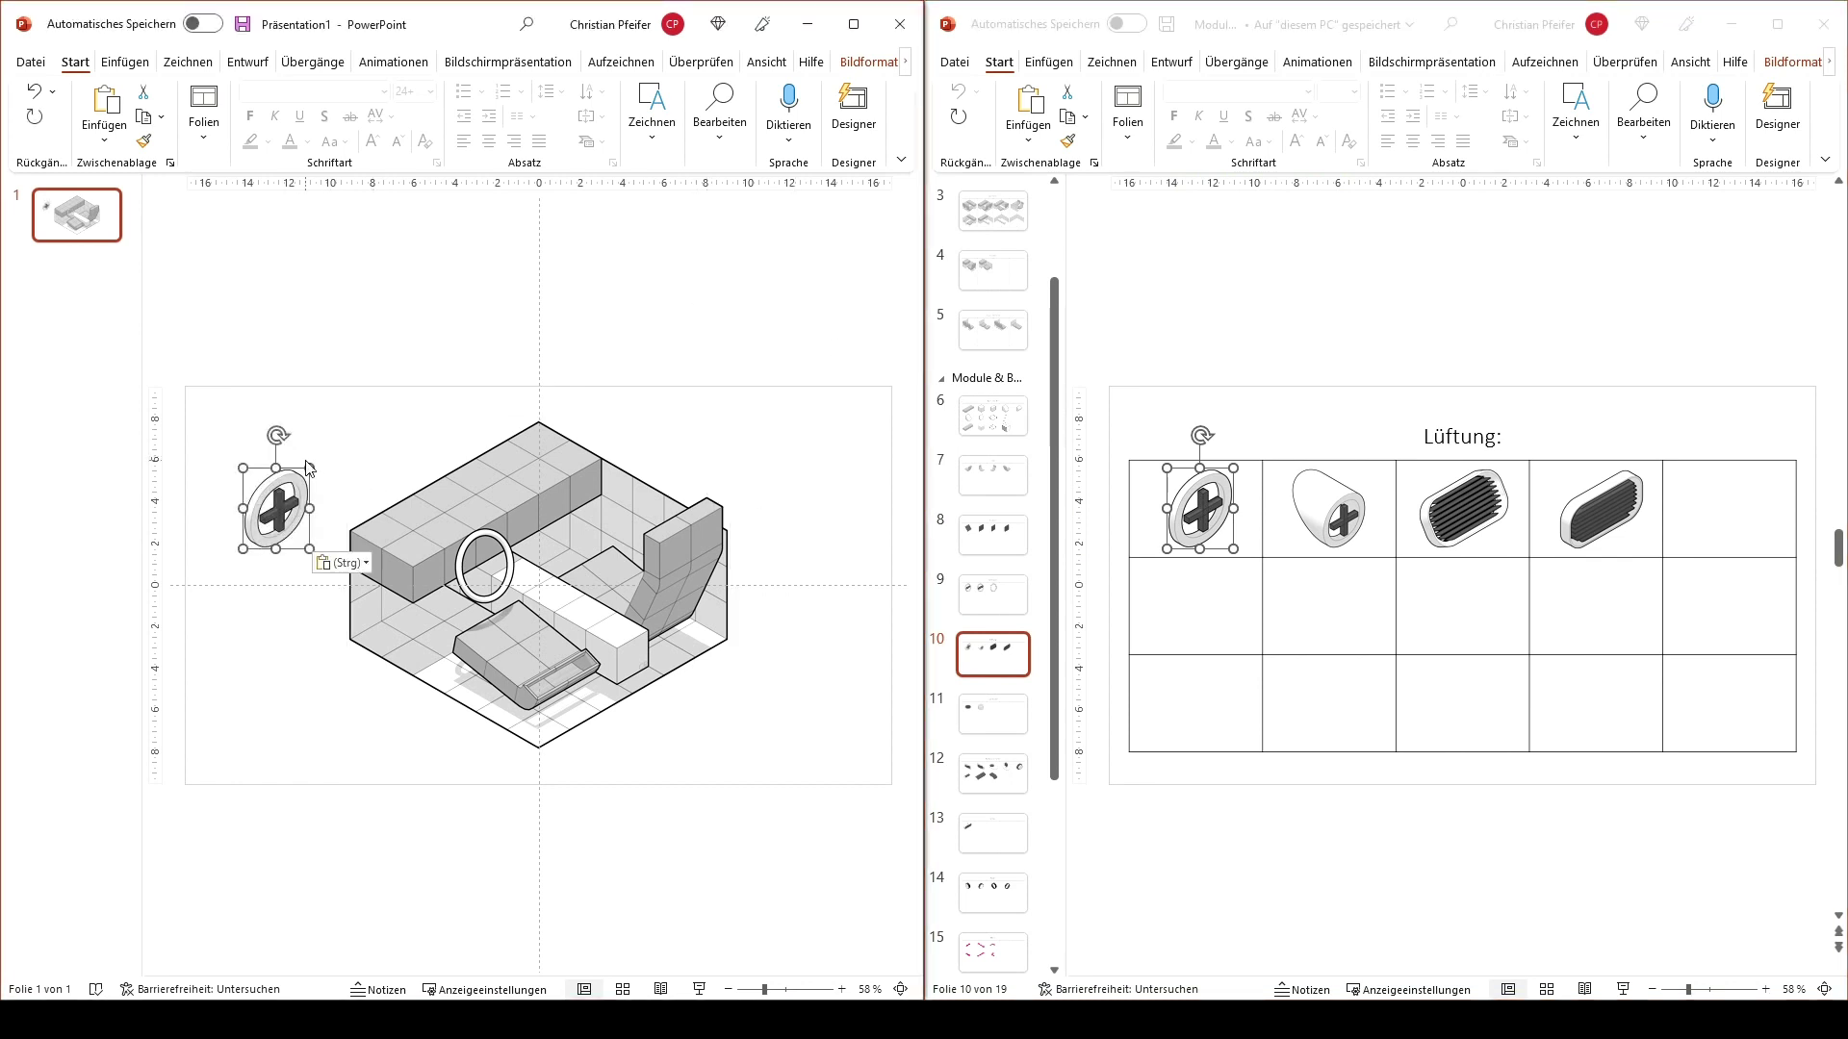
pyautogui.moveTo(309, 468); pyautogui.dragTo(587, 489)
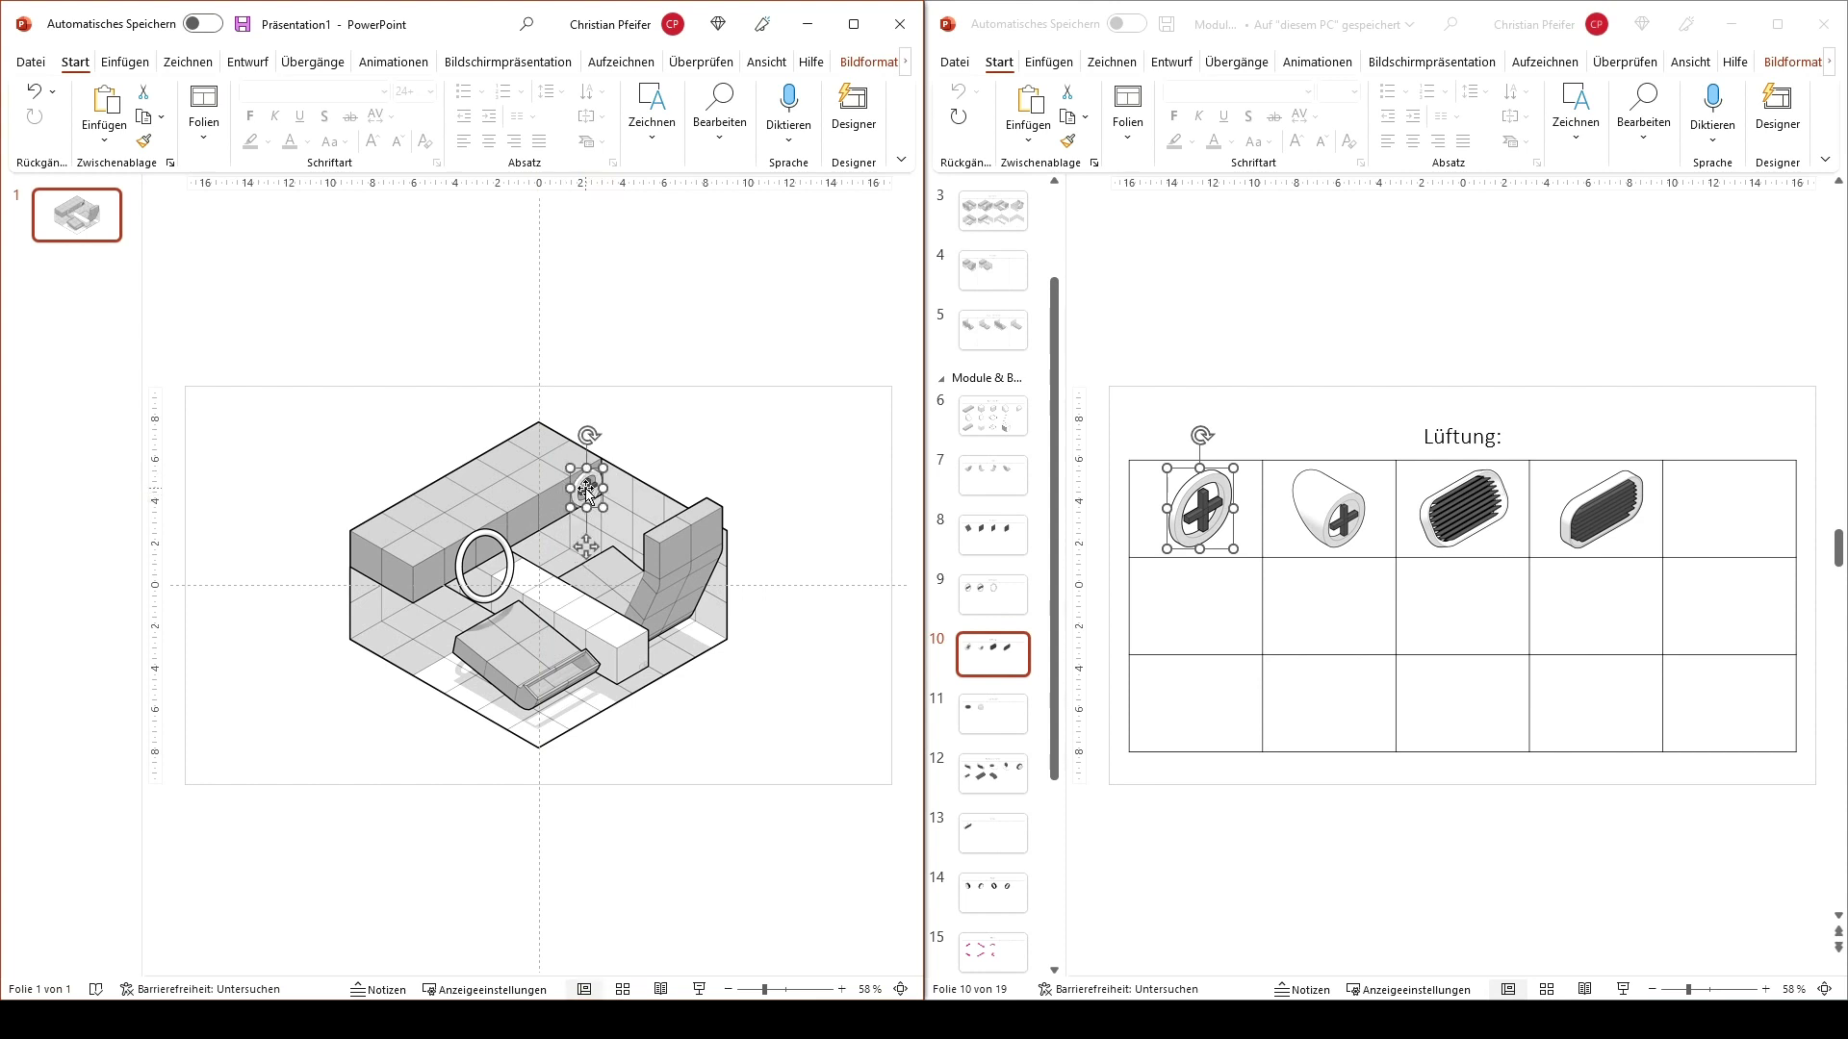
pyautogui.moveTo(588, 491); pyautogui.dragTo(613, 520)
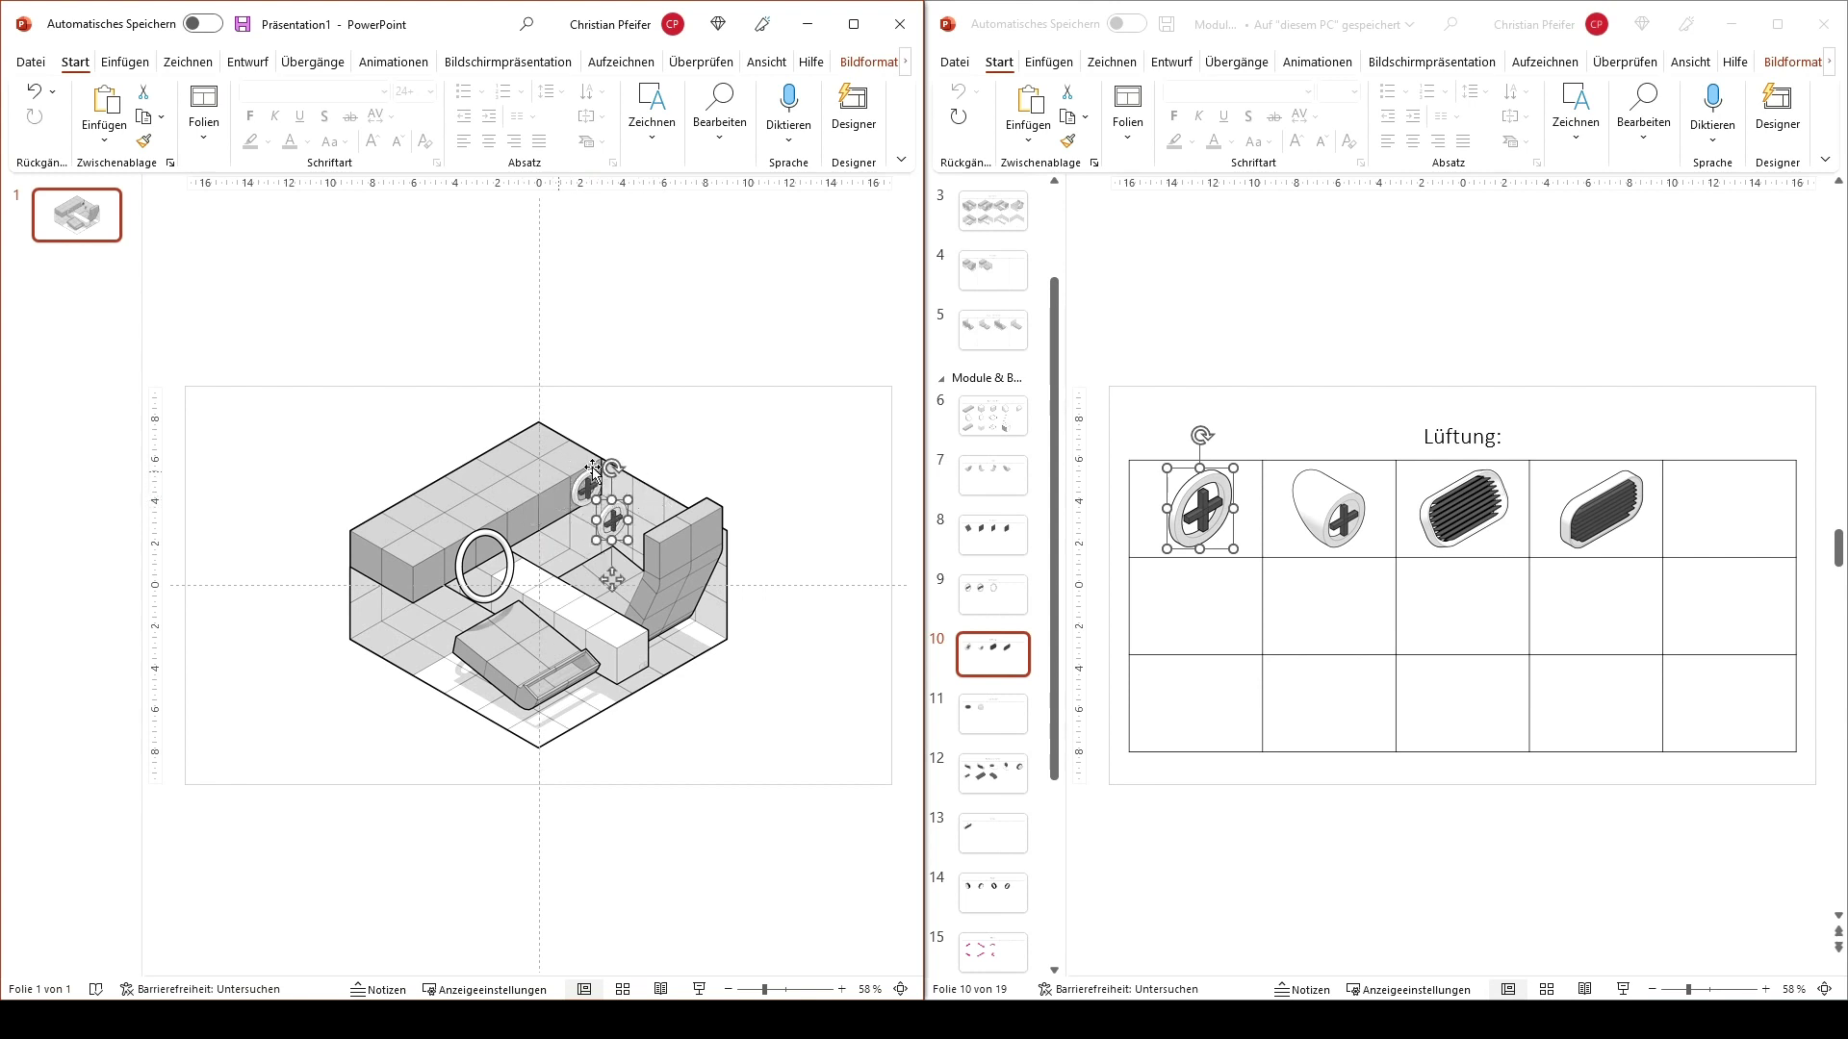
# Step: Mirror the second vent horizontally, shrink it to 1.47 × 1.19 cm and place it on the side wall
pyautogui.click(856, 63)
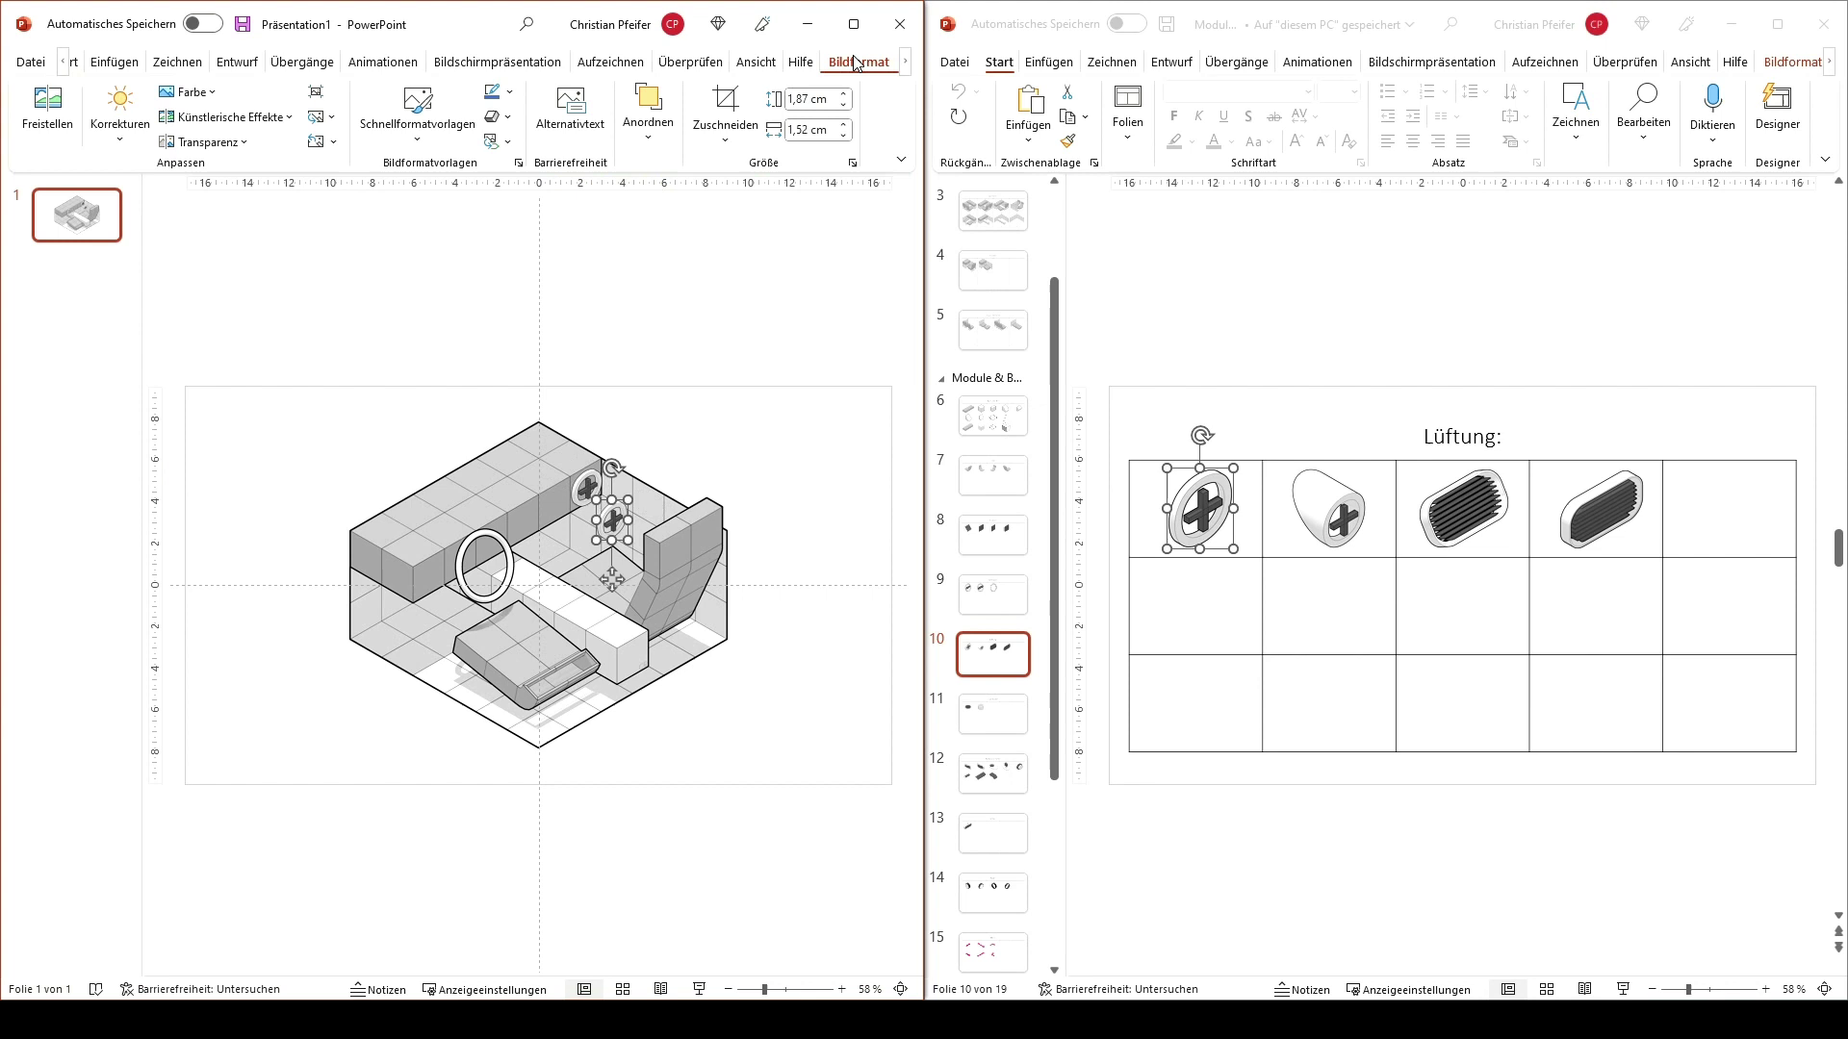
pyautogui.doubleClick(863, 28)
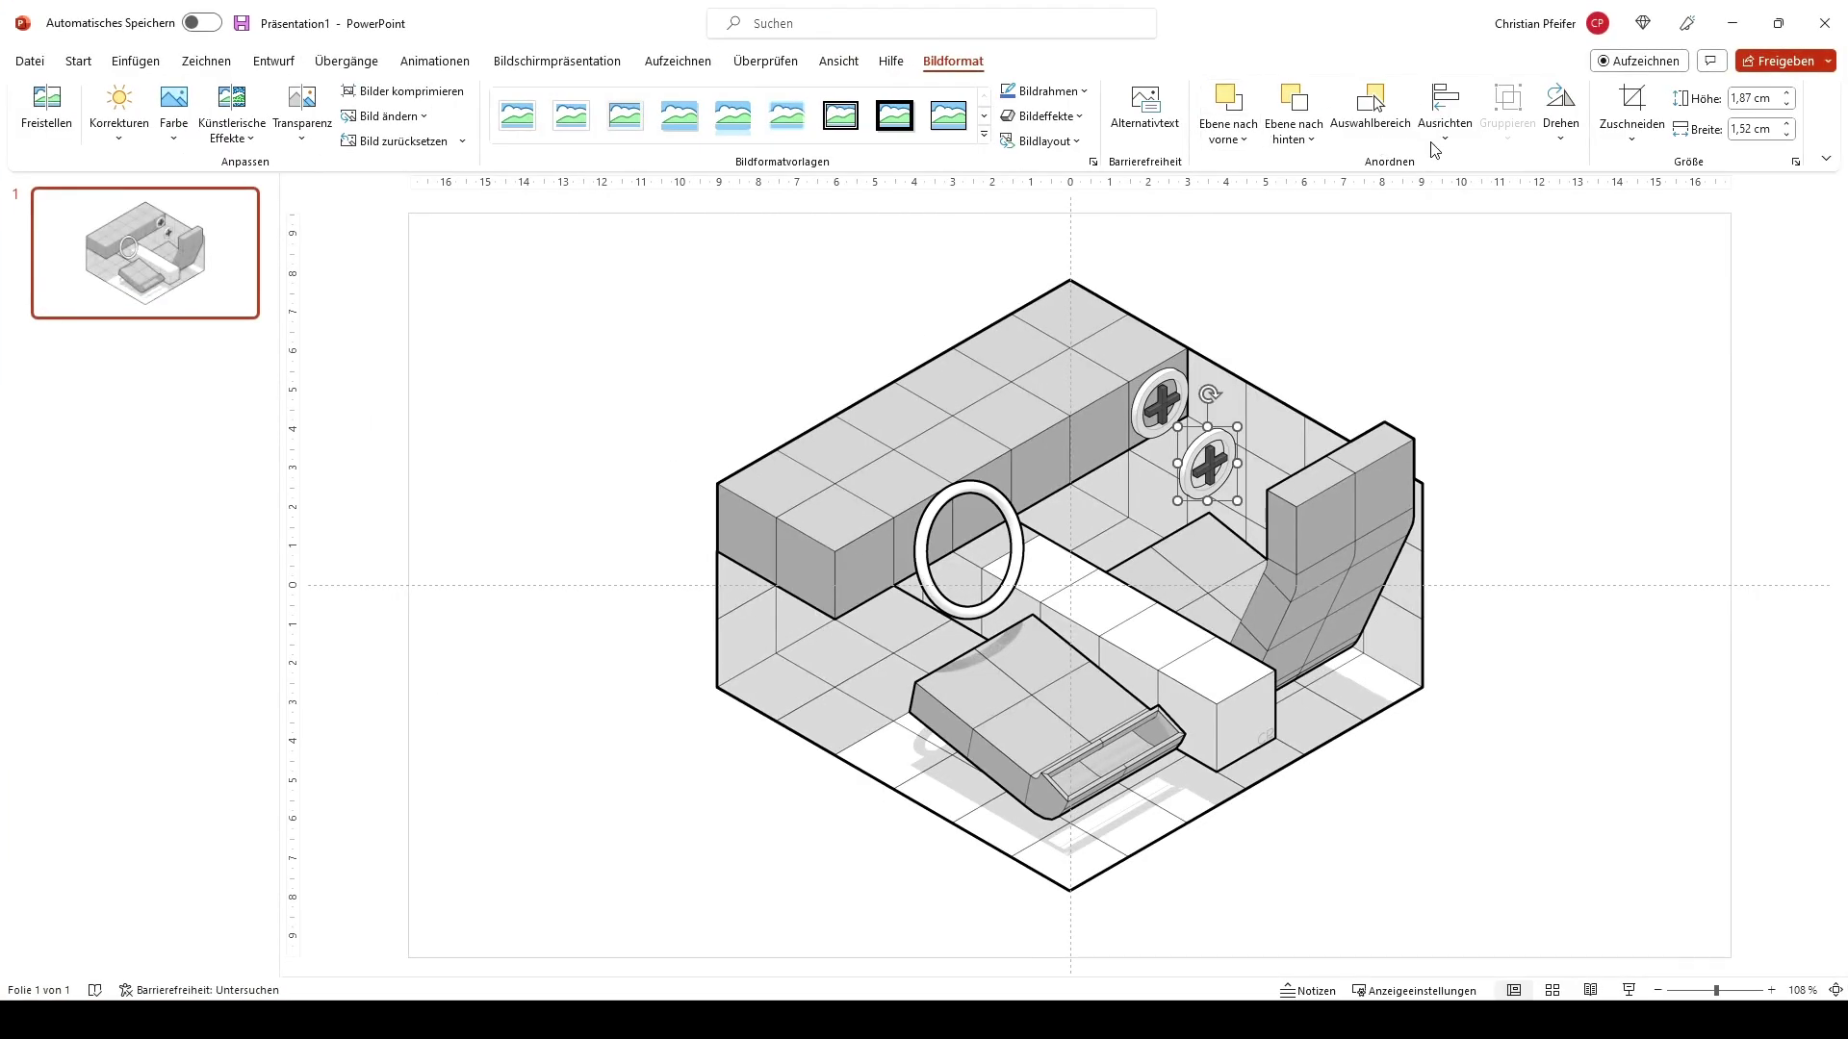
pyautogui.click(1556, 144)
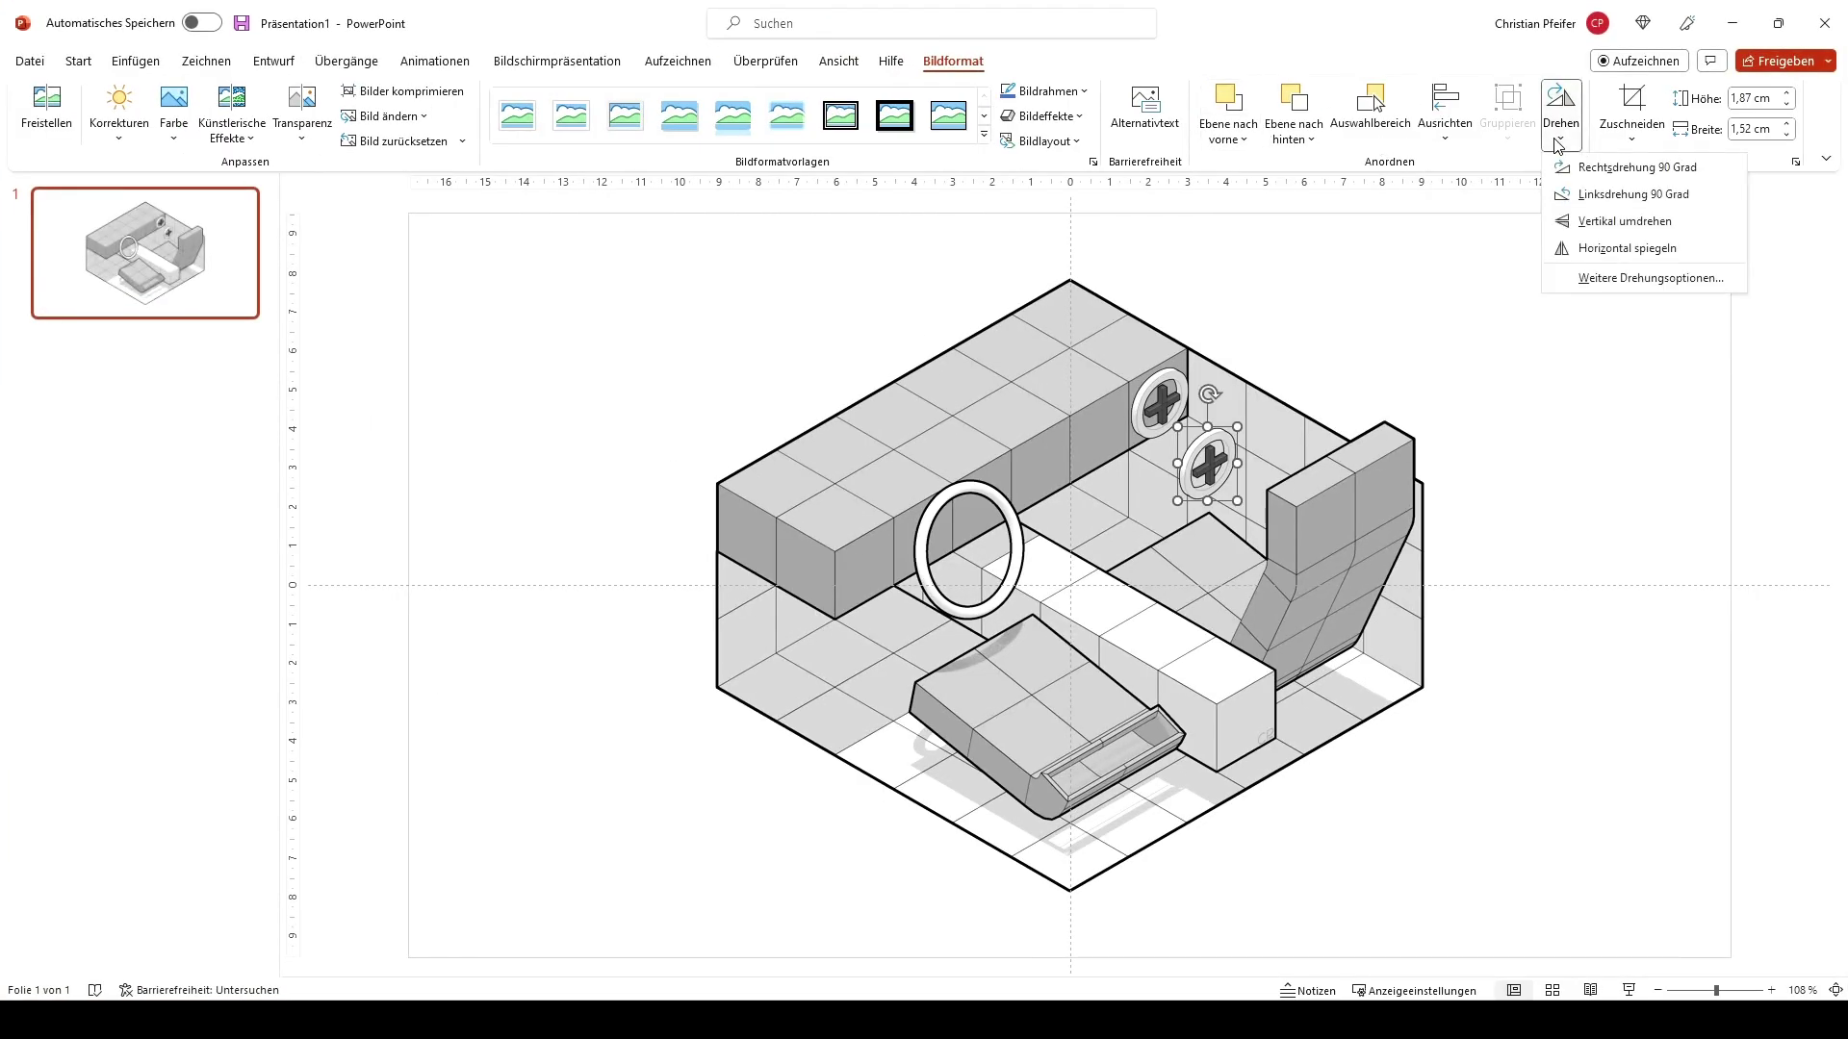
pyautogui.click(1599, 248)
pyautogui.moveTo(1203, 460); pyautogui.dragTo(1246, 409)
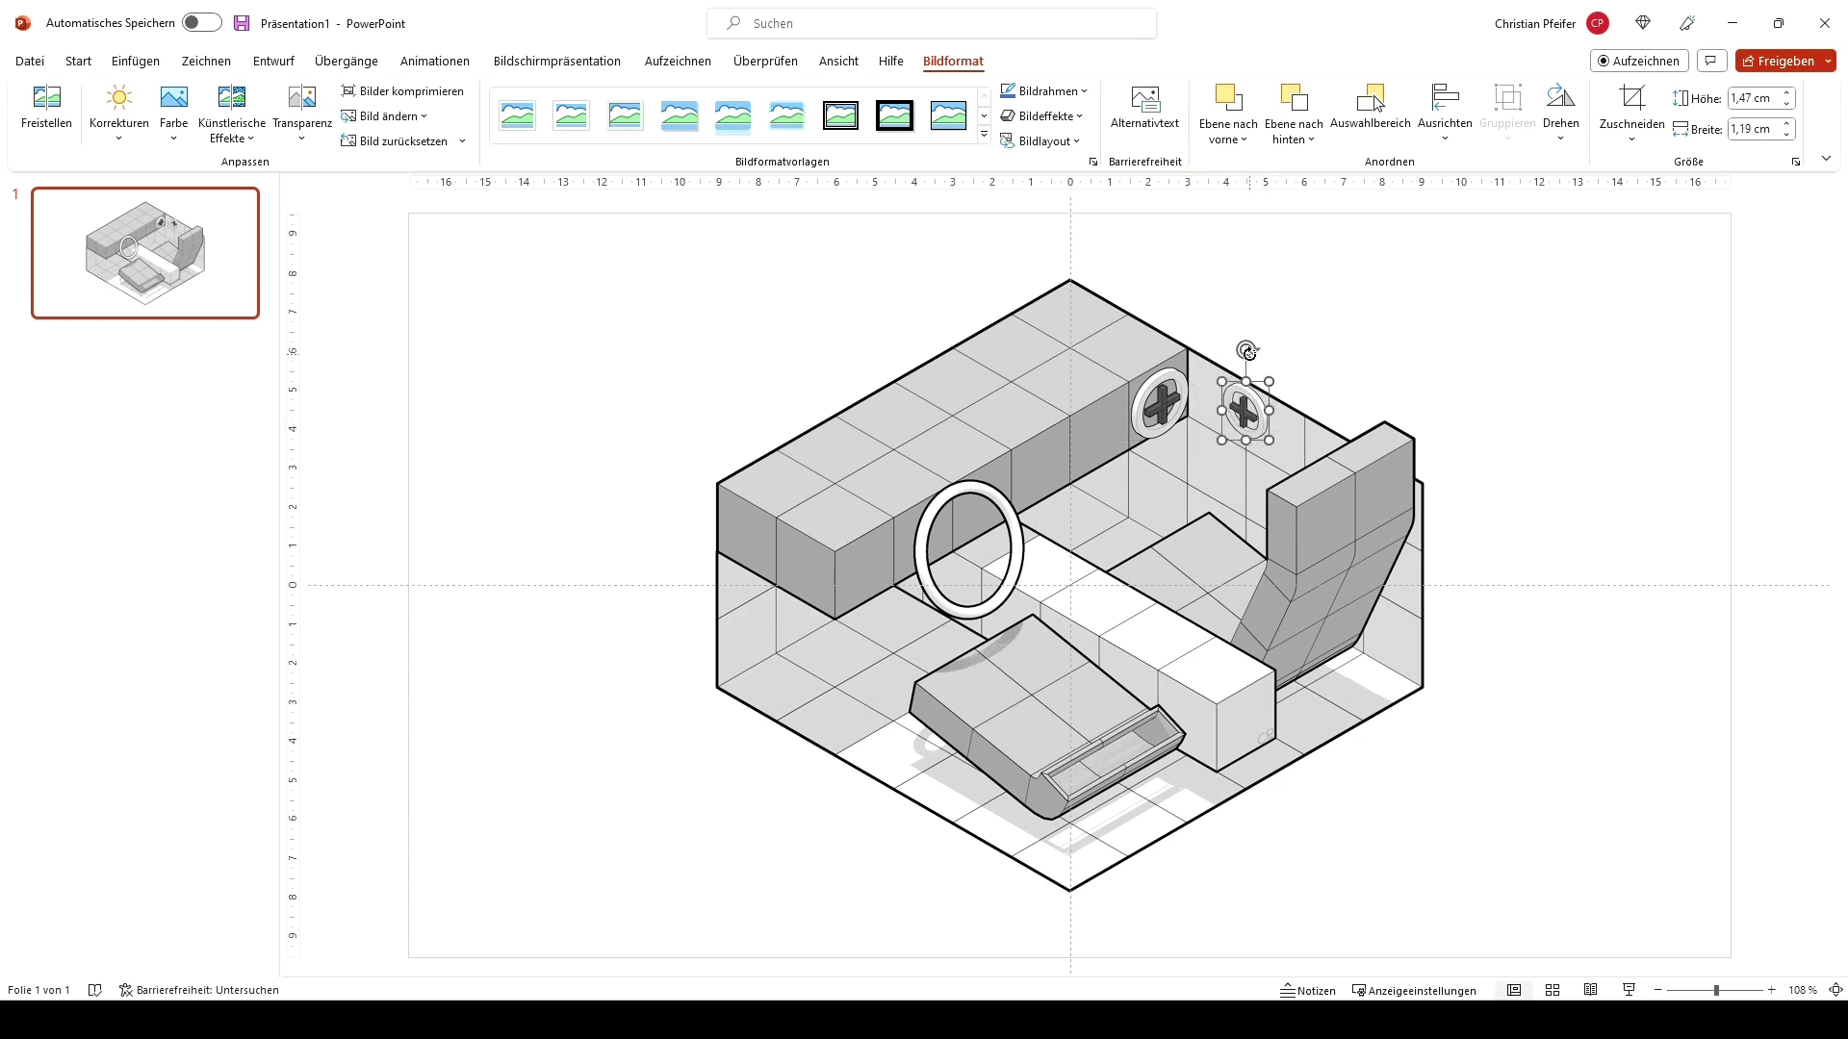
pyautogui.moveTo(1241, 402); pyautogui.dragTo(1248, 411)
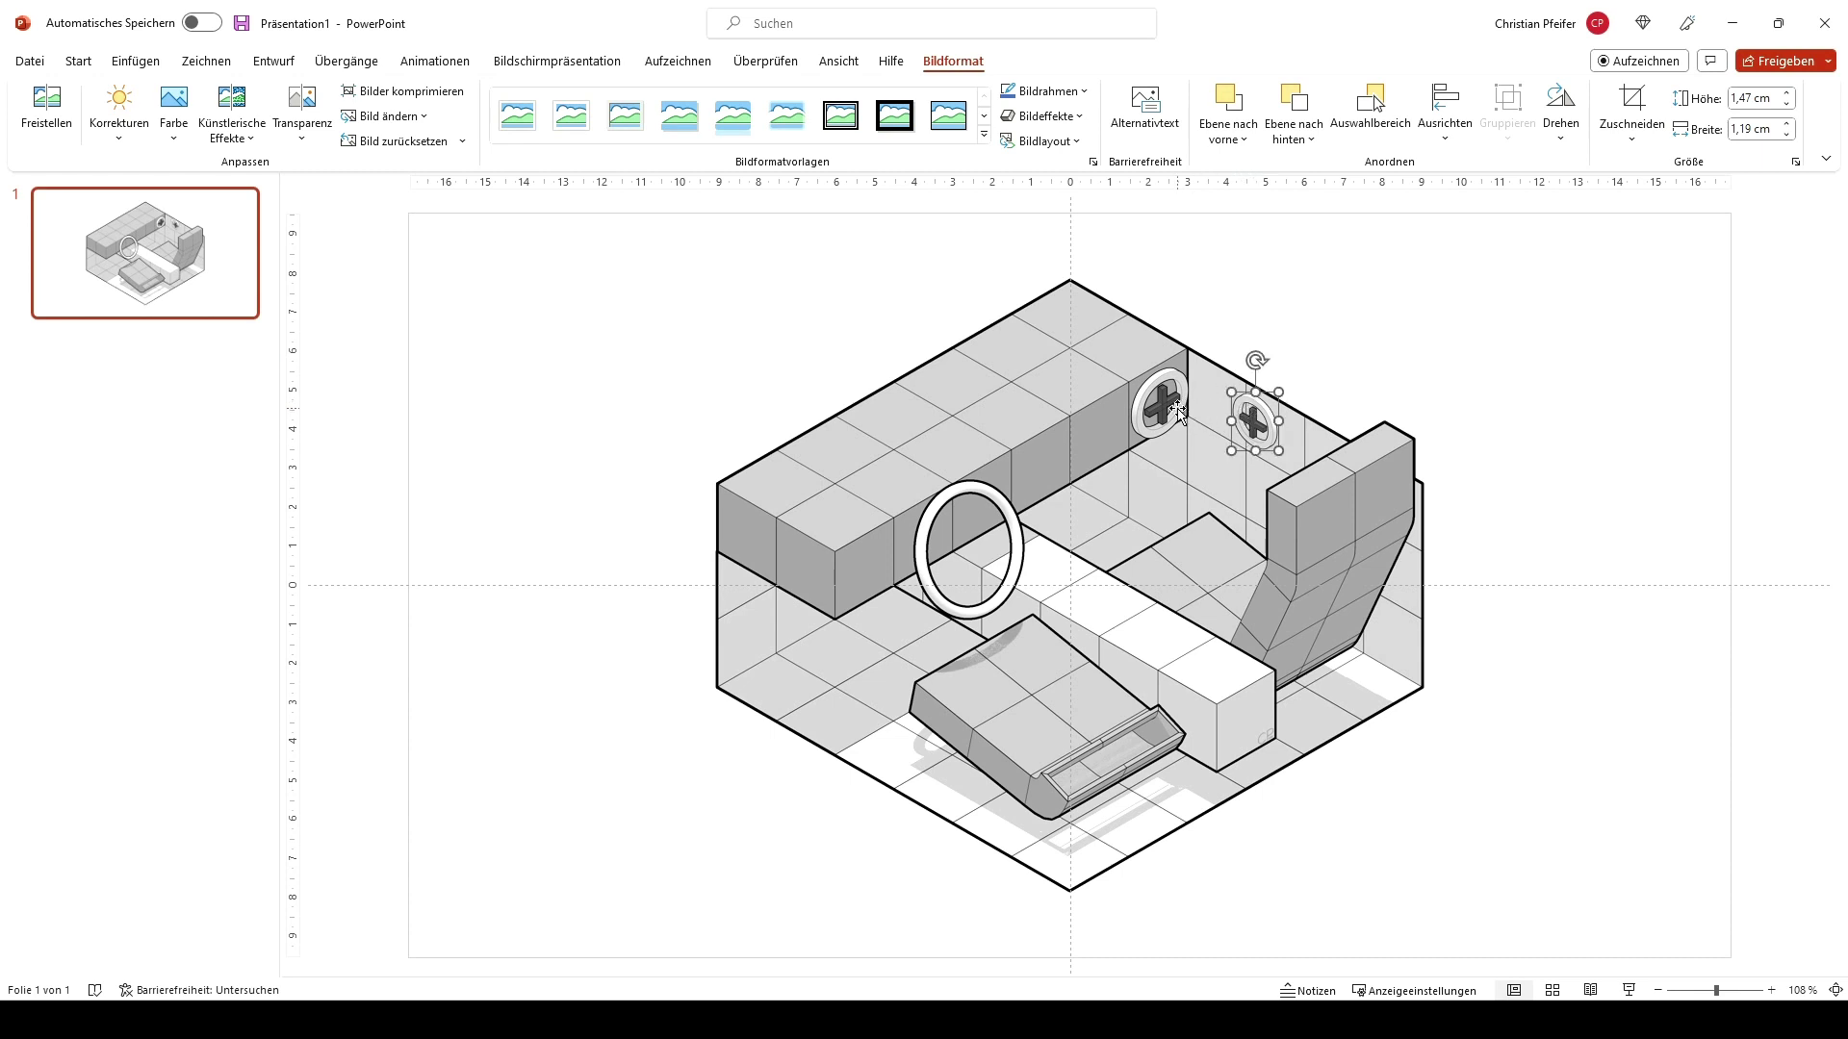
# Step: Delete both vent icons and the interior scene picture, leaving the slide empty
pyautogui.press('super+Left')
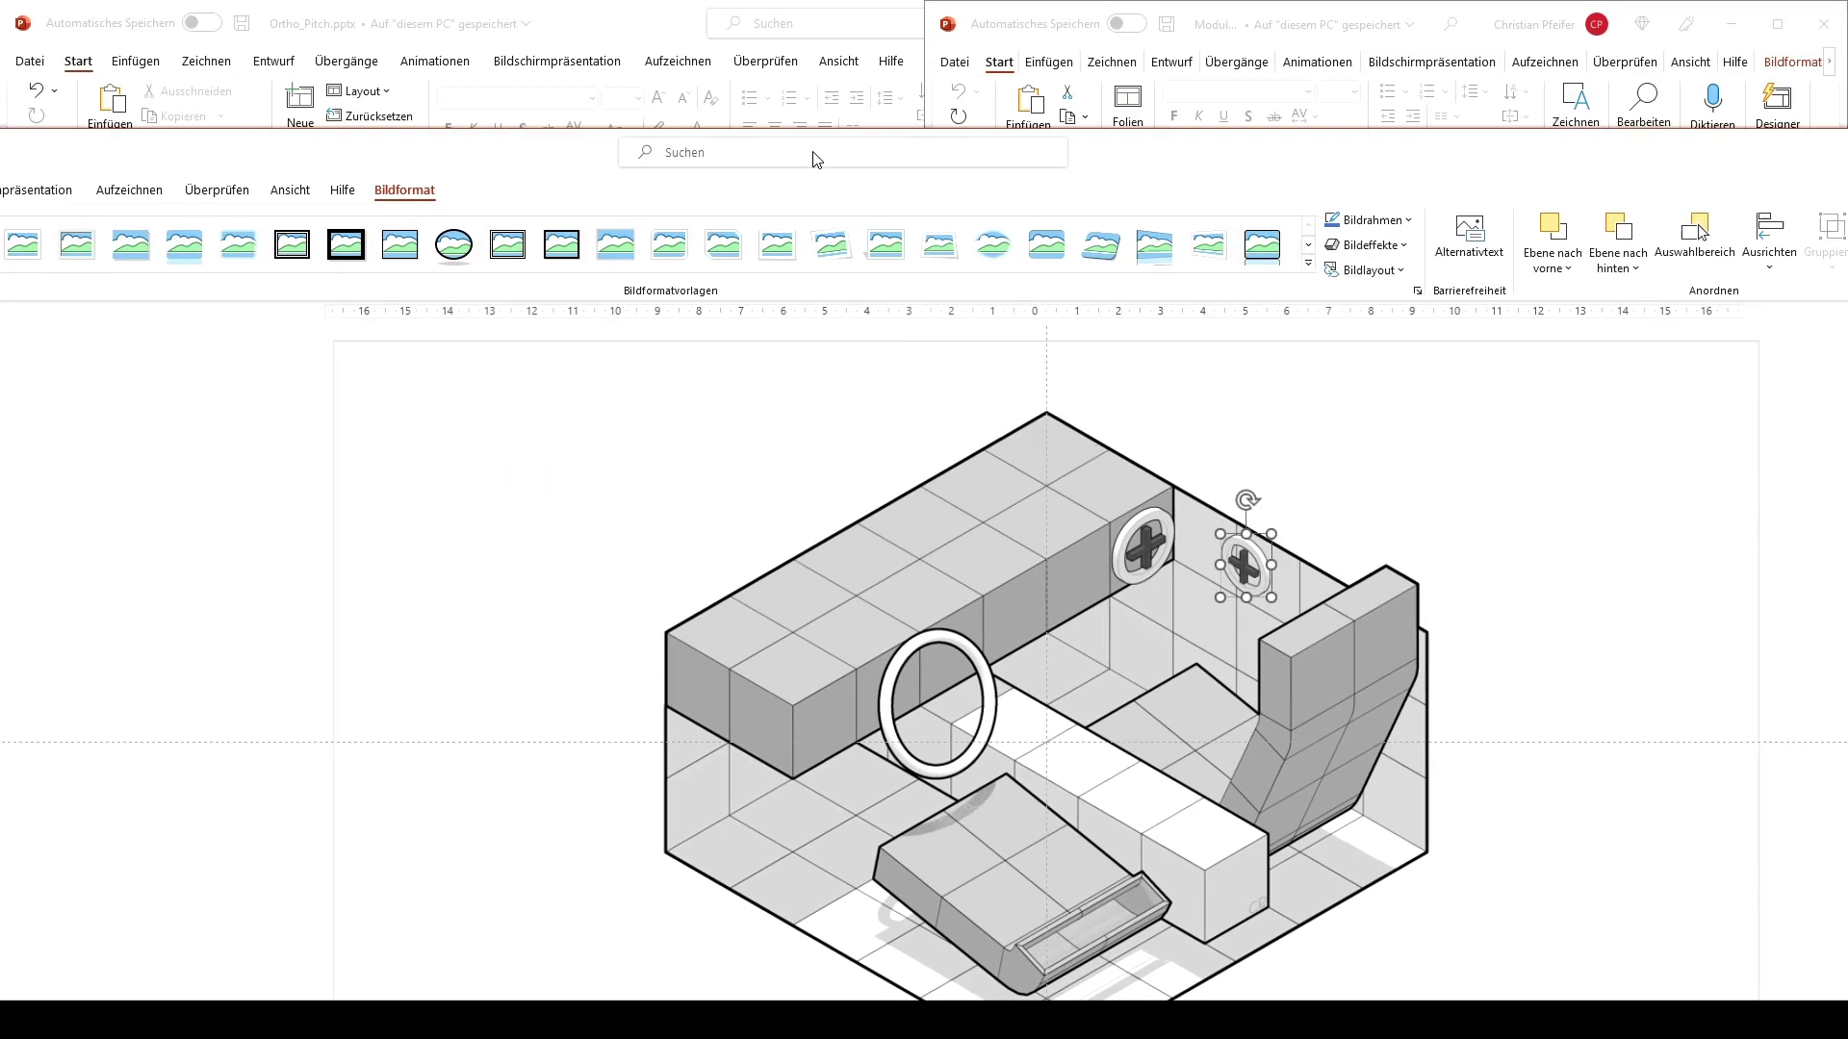
pyautogui.moveTo(770, 263); pyautogui.dragTo(207, 750)
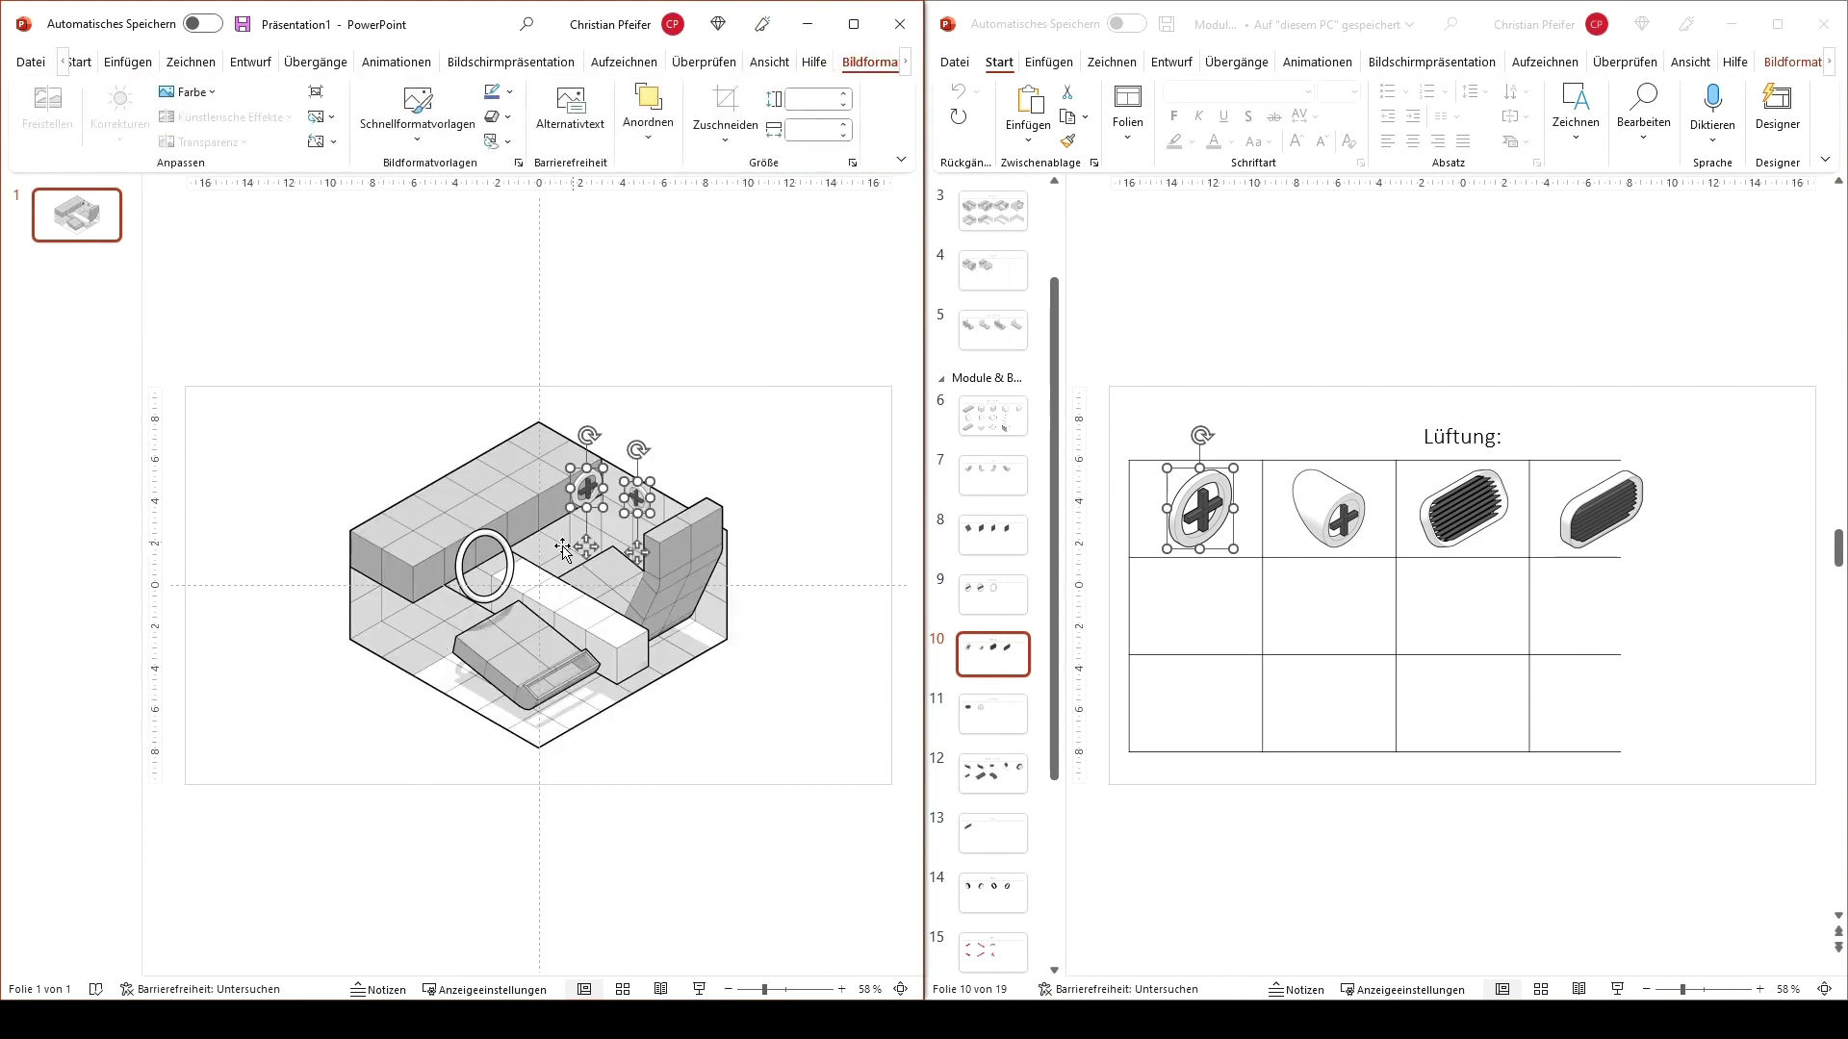
pyautogui.press('Delete')
pyautogui.moveTo(792, 294); pyautogui.dragTo(305, 846)
pyautogui.press('Delete')
# Step: Drag the empty isometric room from the Zweisitzer slide onto the blank slide
pyautogui.scroll(3, 1044, 405)
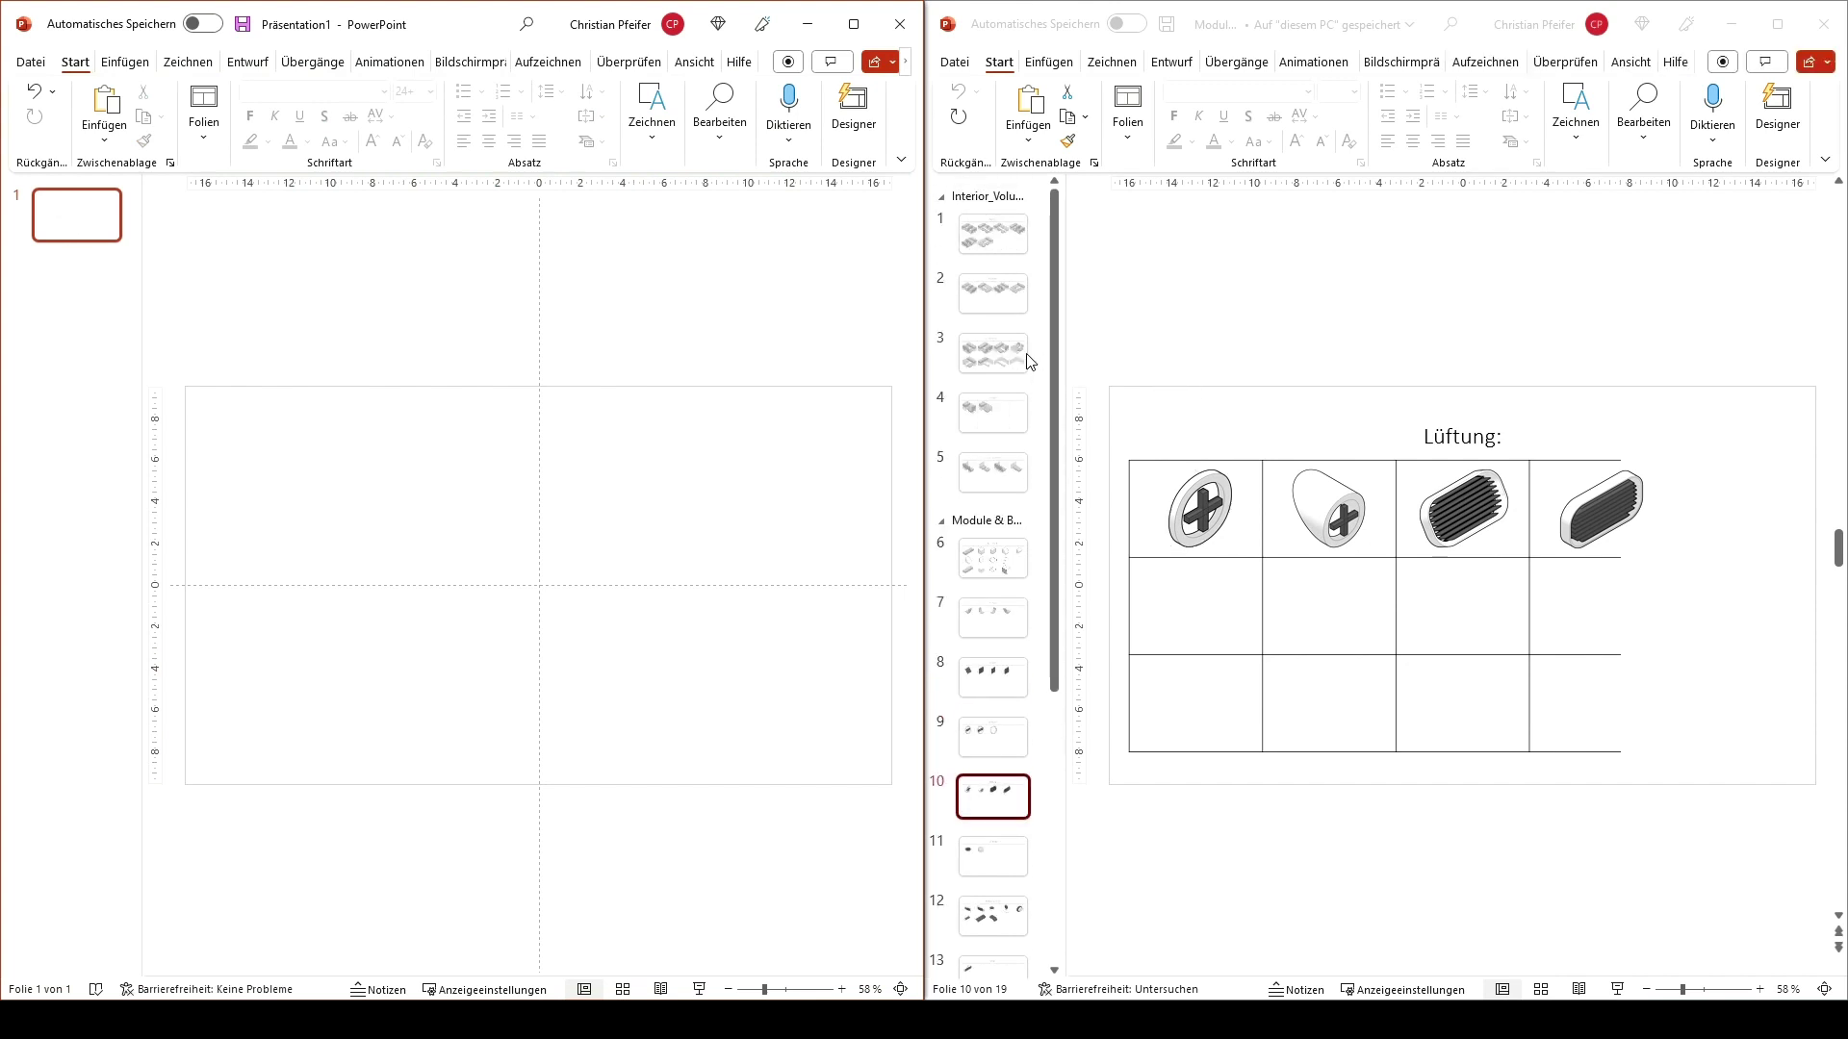
pyautogui.click(1002, 354)
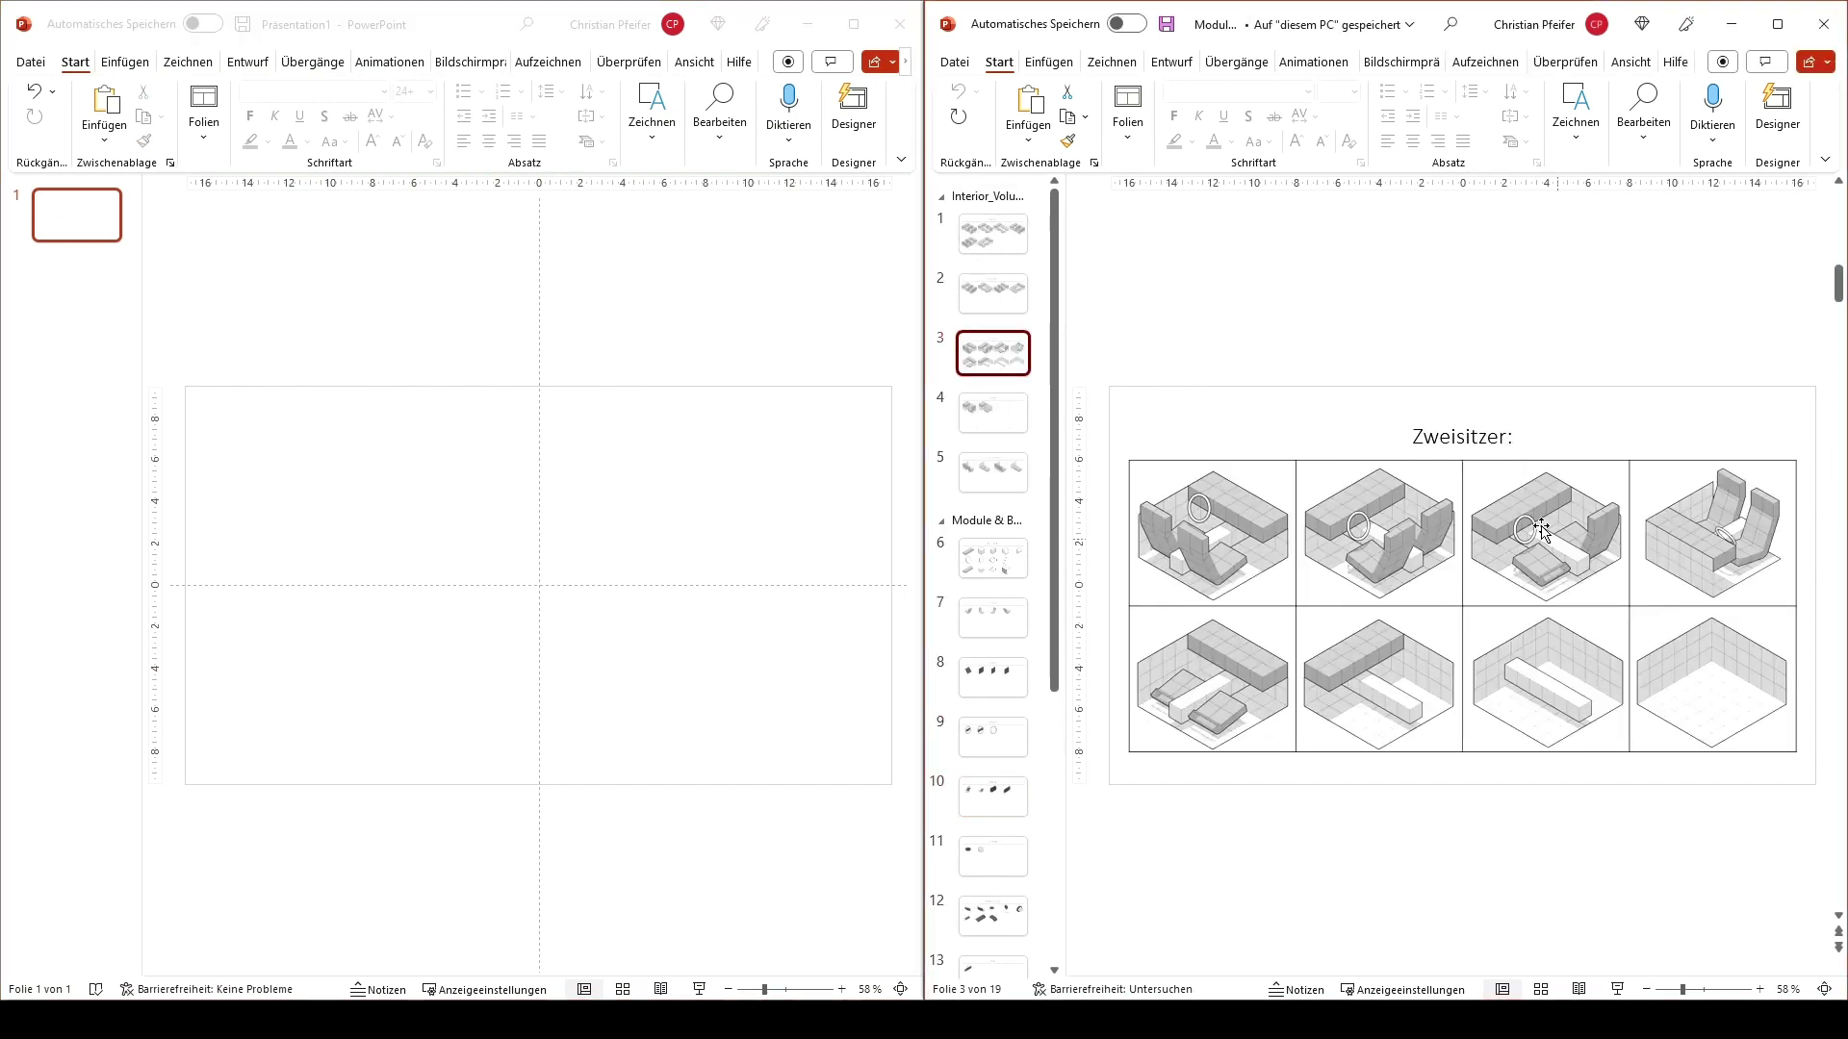
pyautogui.click(1727, 659)
pyautogui.moveTo(1727, 659); pyautogui.dragTo(1334, 686)
pyautogui.moveTo(689, 583); pyautogui.dragTo(688, 583)
# Step: Copy a seat from the Sitze module slide and paste it into the room
pyautogui.scroll(-5, 994, 760)
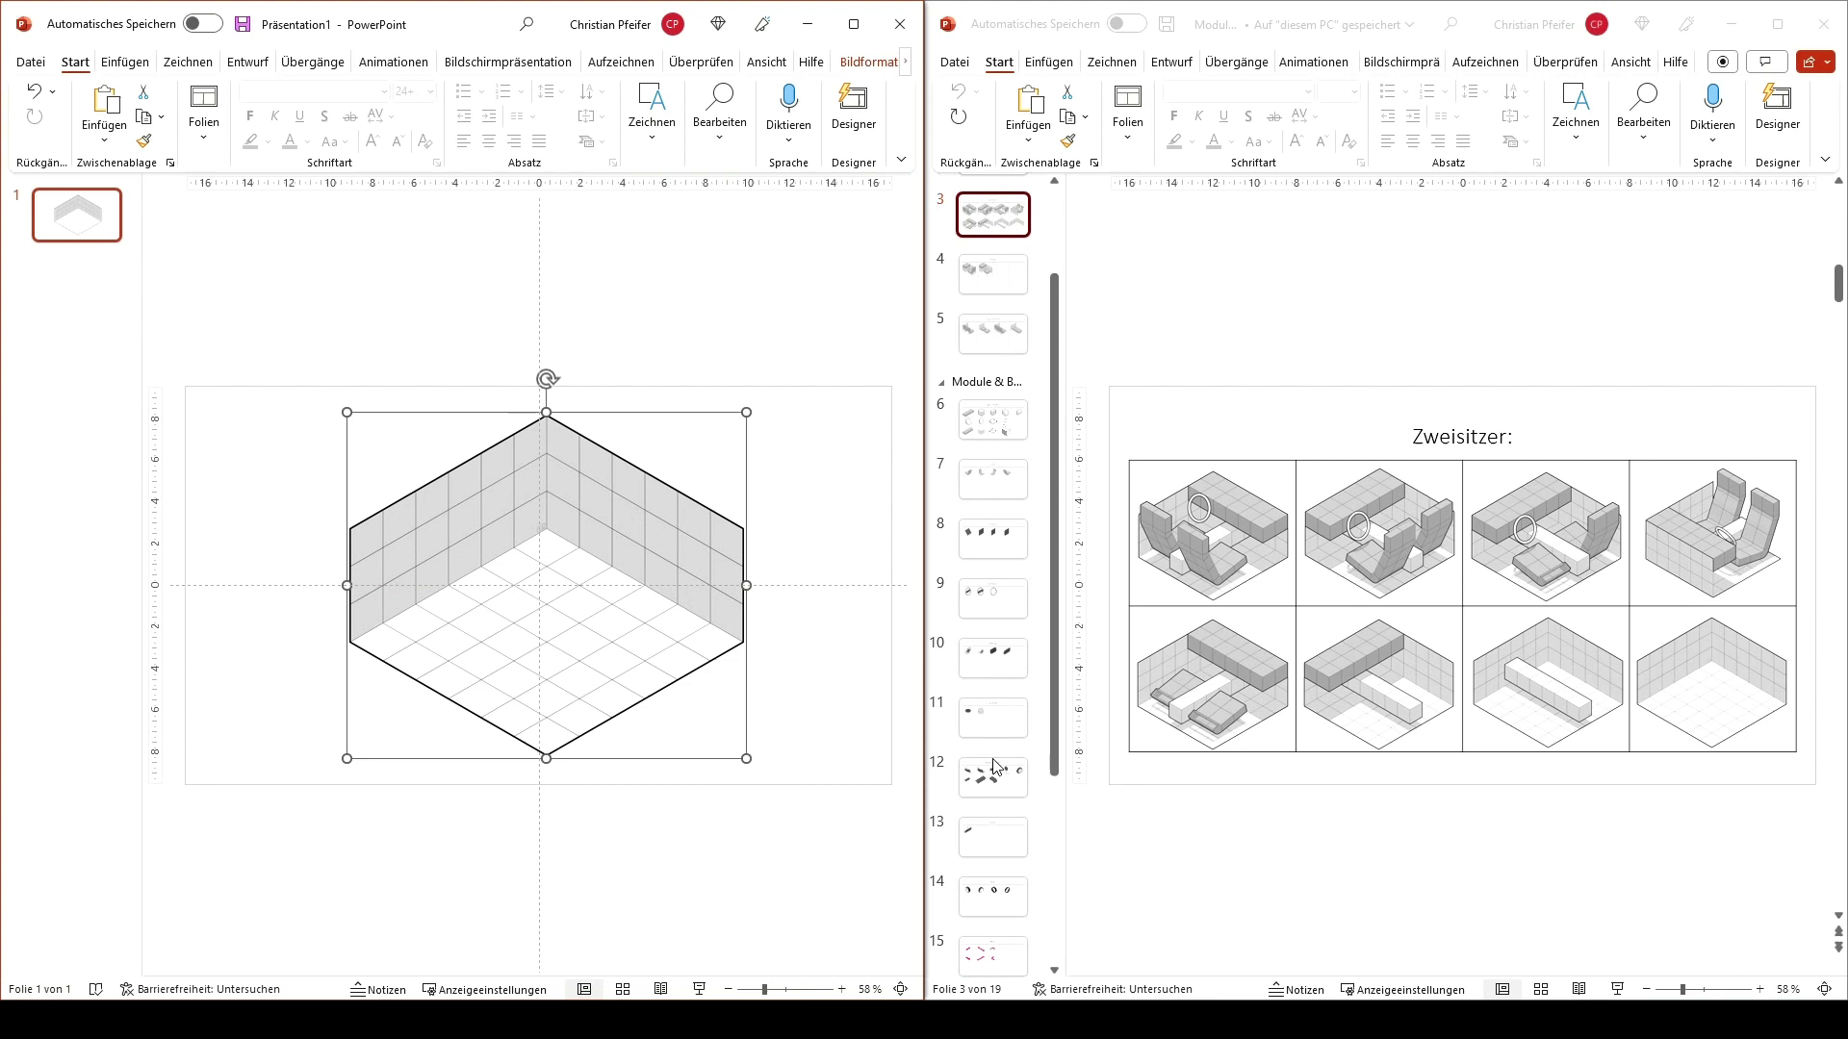
pyautogui.scroll(5, 1010, 762)
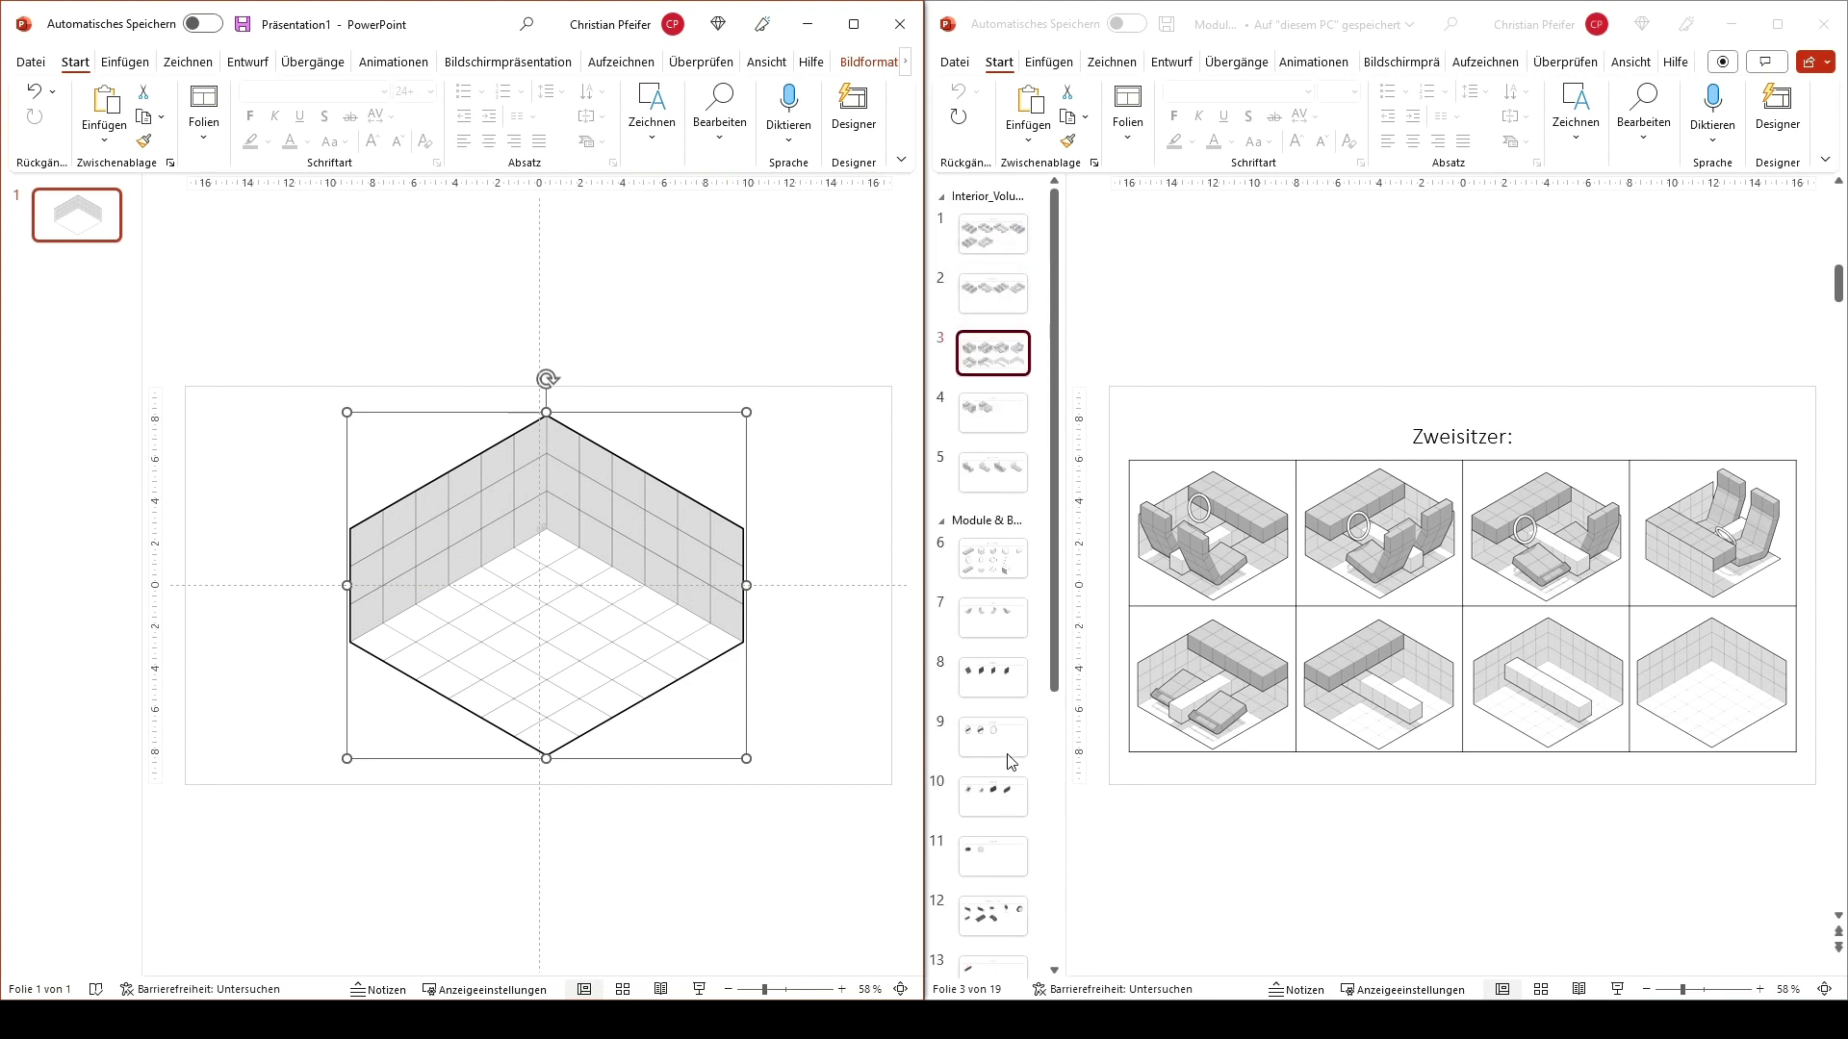
pyautogui.scroll(-3, 1011, 762)
pyautogui.click(994, 409)
pyautogui.click(1339, 511)
pyautogui.hotkey('ctrl', 'c')
pyautogui.click(693, 330)
pyautogui.hotkey('ctrl', 'v')
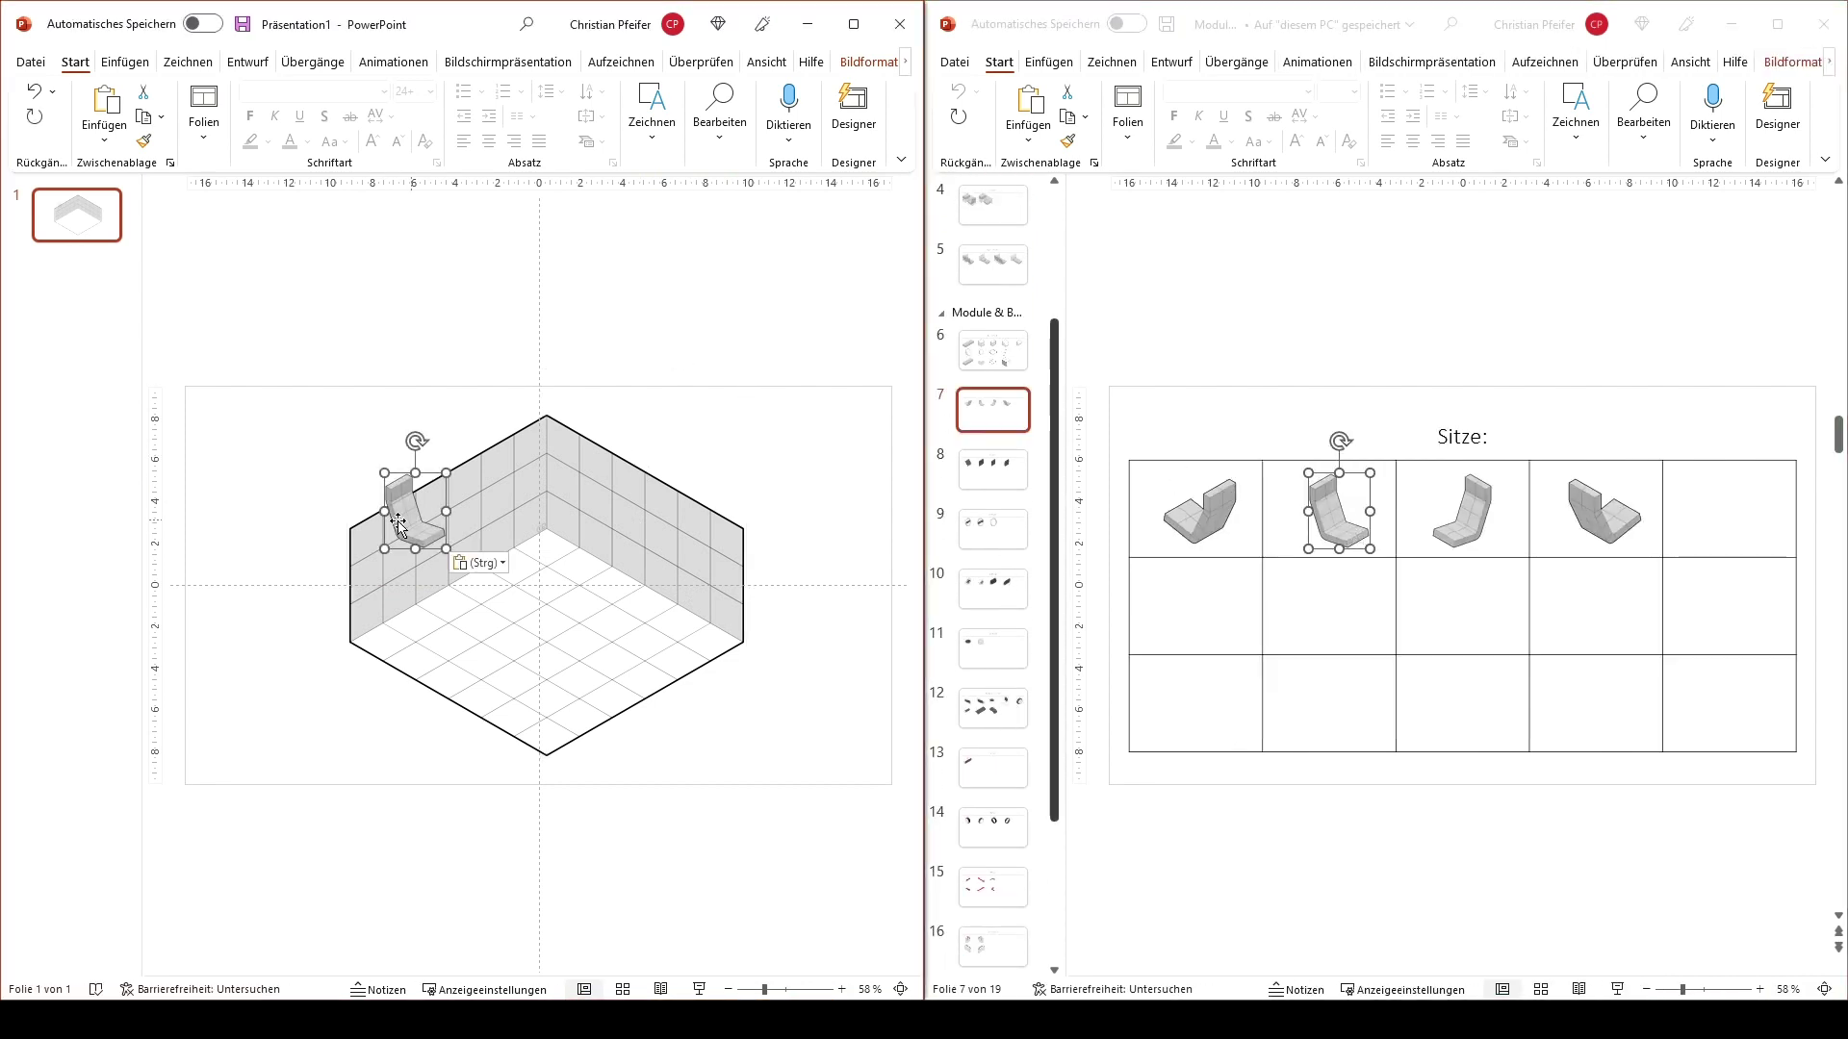
# Step: Enlarge the seat and paste a second copy of it in front
pyautogui.moveTo(446, 472); pyautogui.dragTo(537, 520)
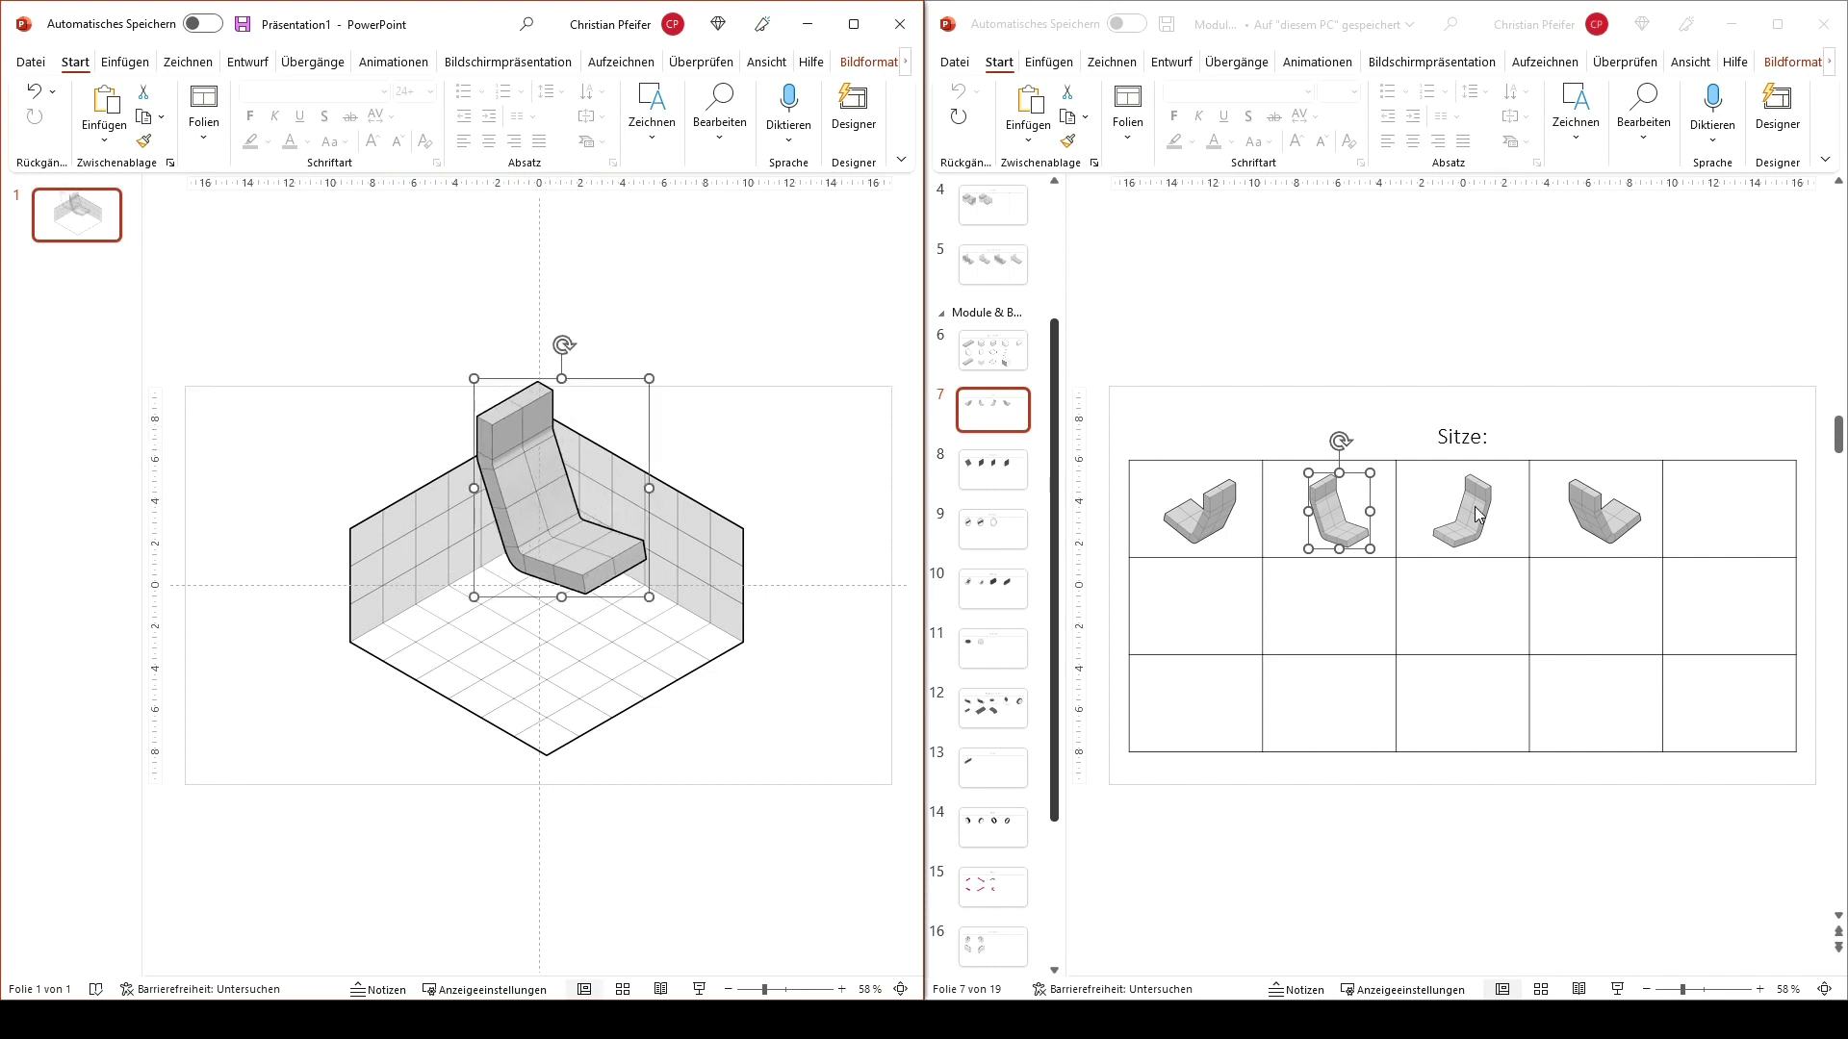
pyautogui.click(645, 408)
pyautogui.click(528, 466)
pyautogui.hotkey('ctrl', 'v')
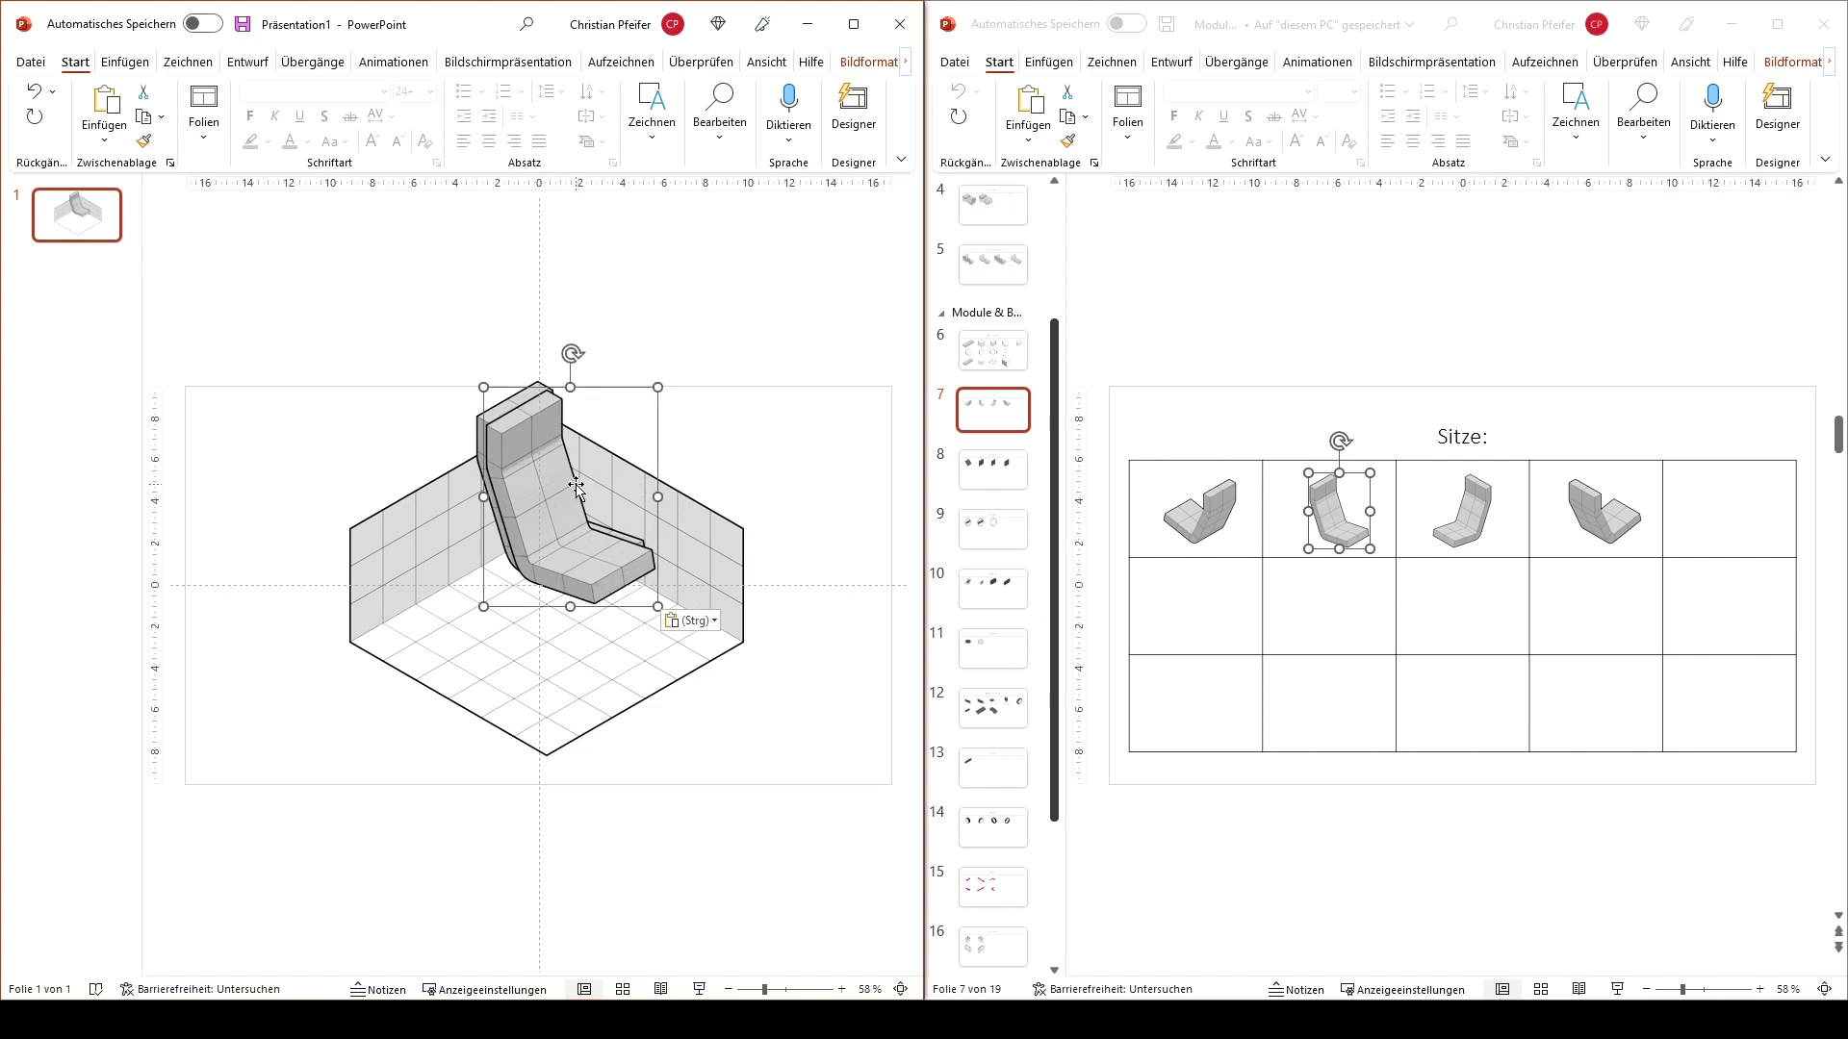
pyautogui.moveTo(576, 488); pyautogui.dragTo(551, 559)
# Step: Flip the copy horizontally and move the two seats against the right and left walls
pyautogui.click(871, 70)
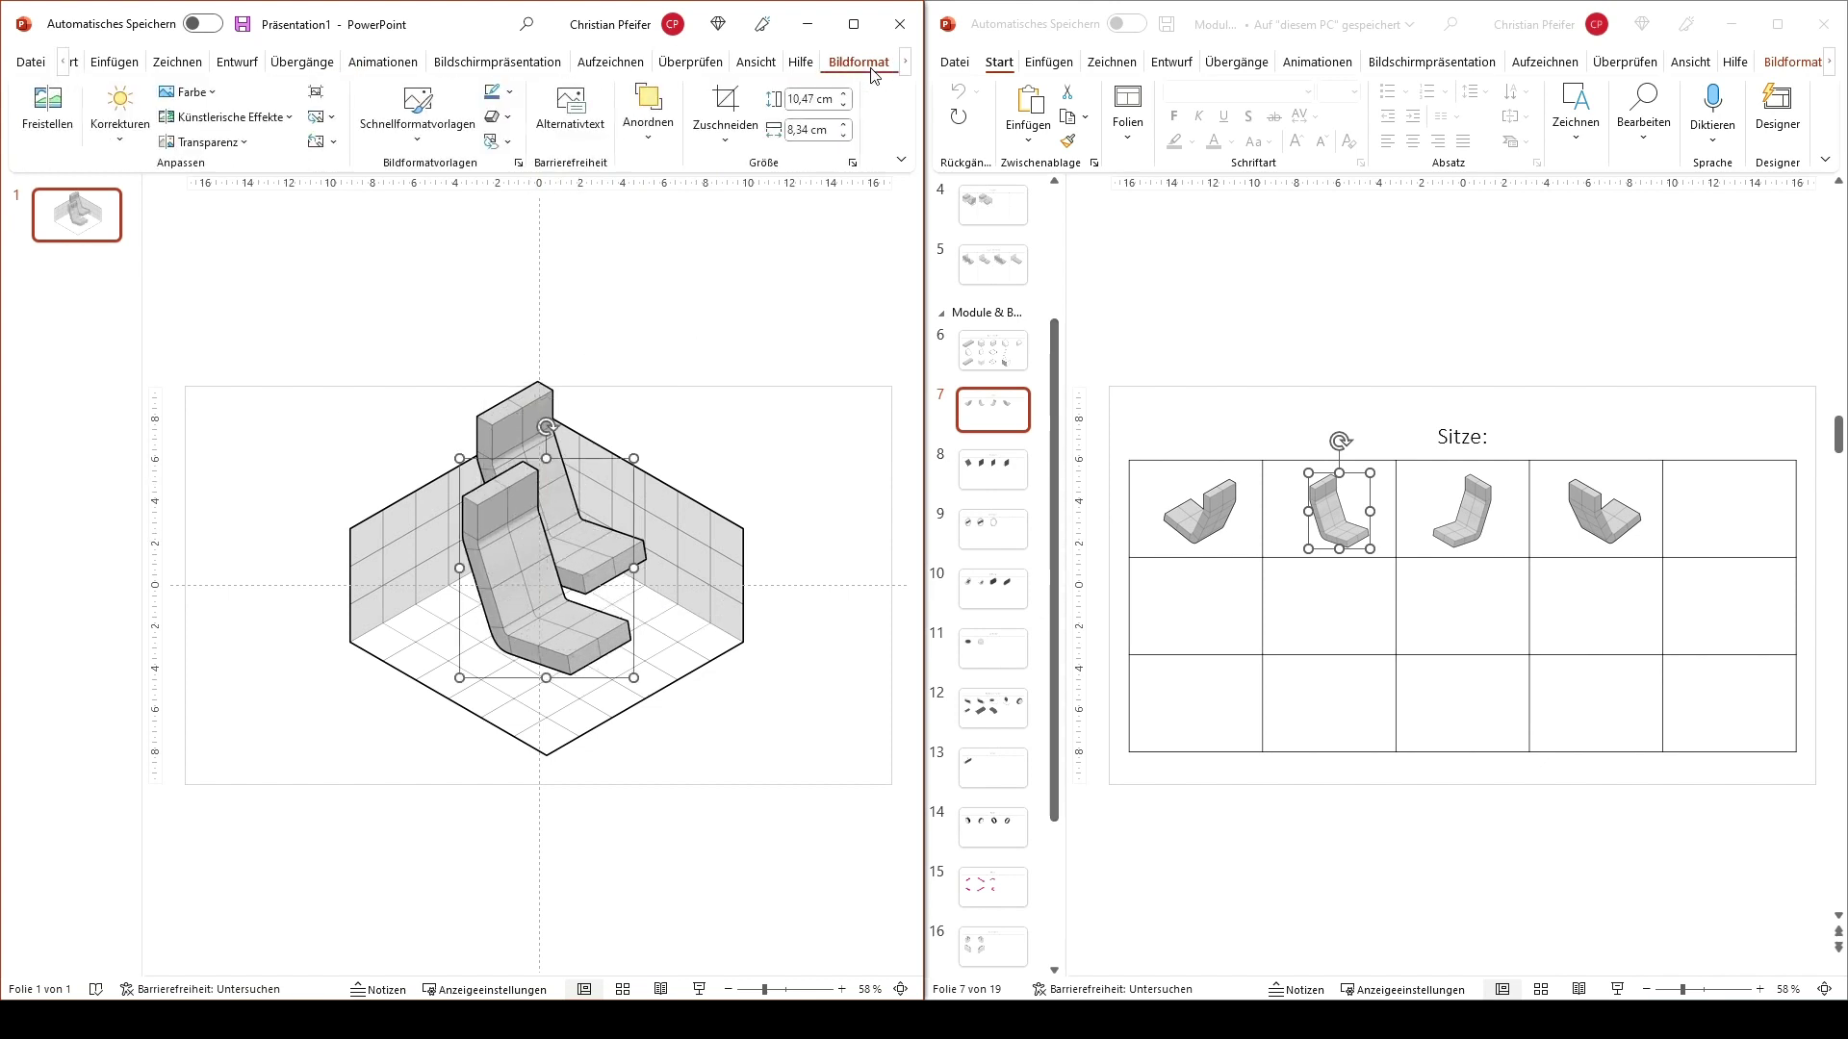
pyautogui.click(870, 24)
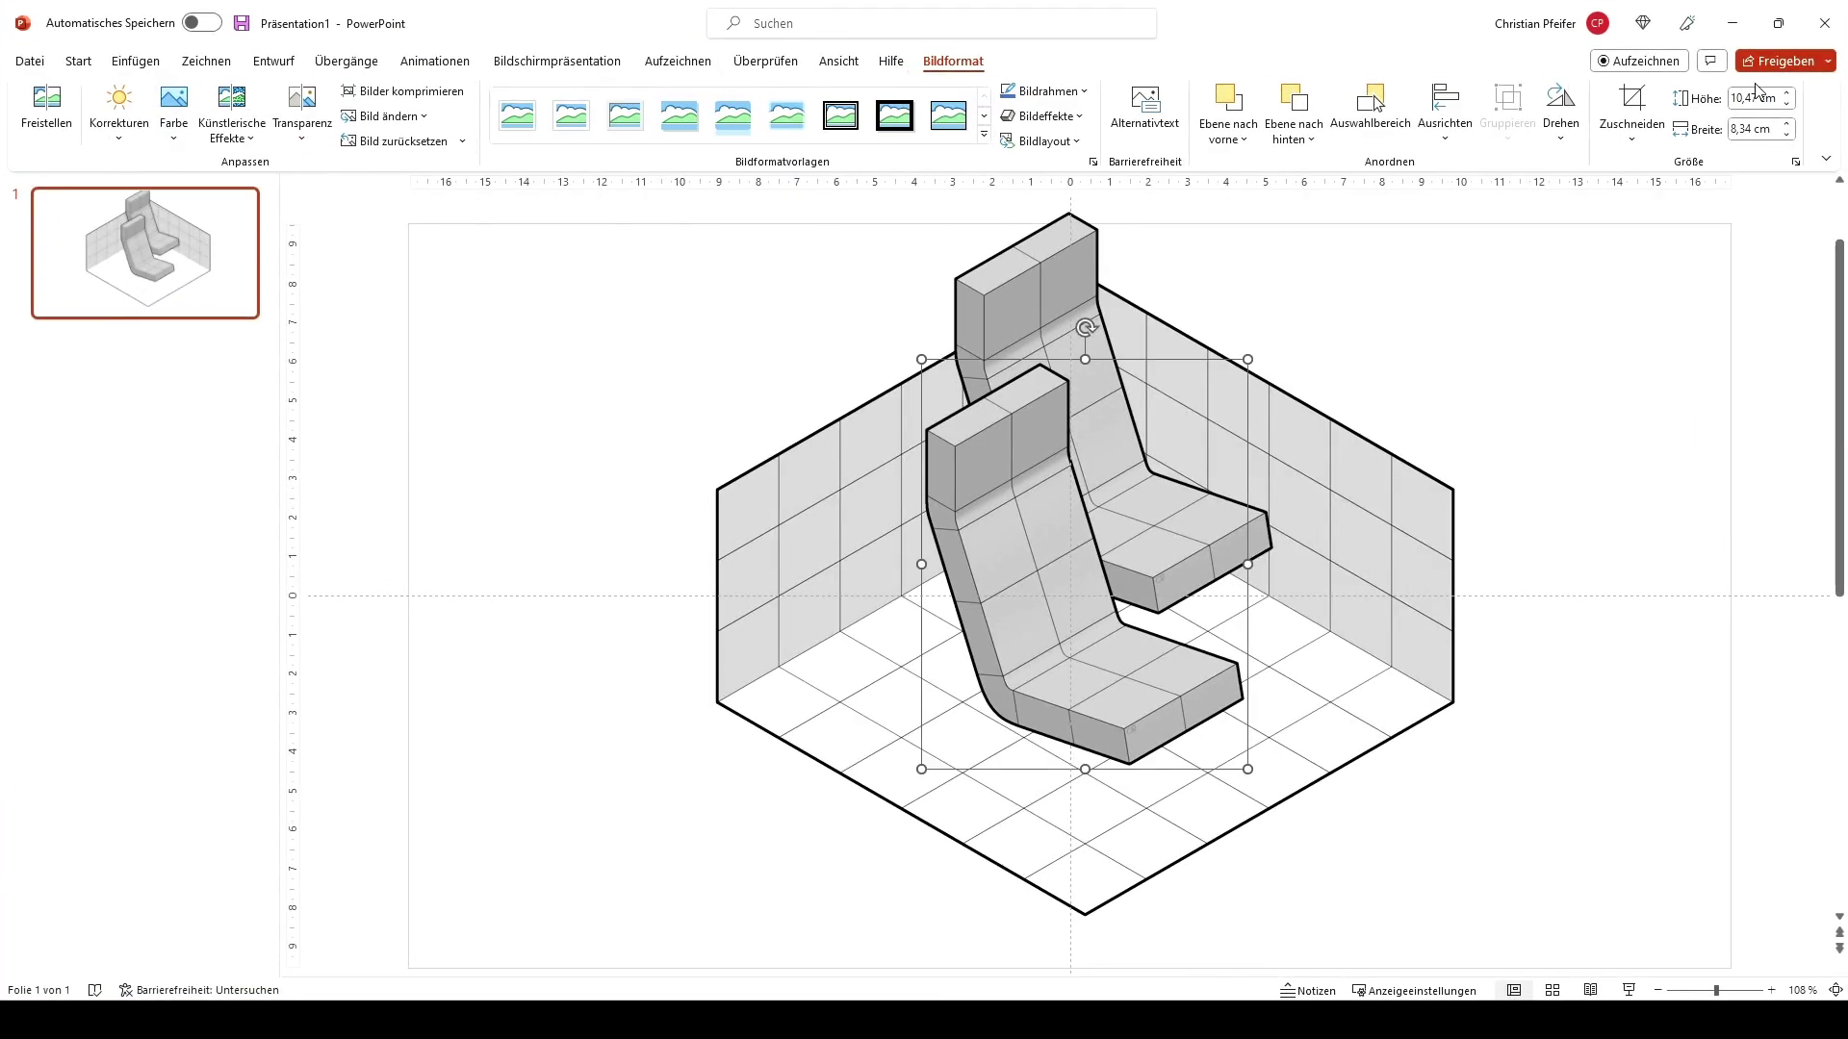
pyautogui.click(1563, 140)
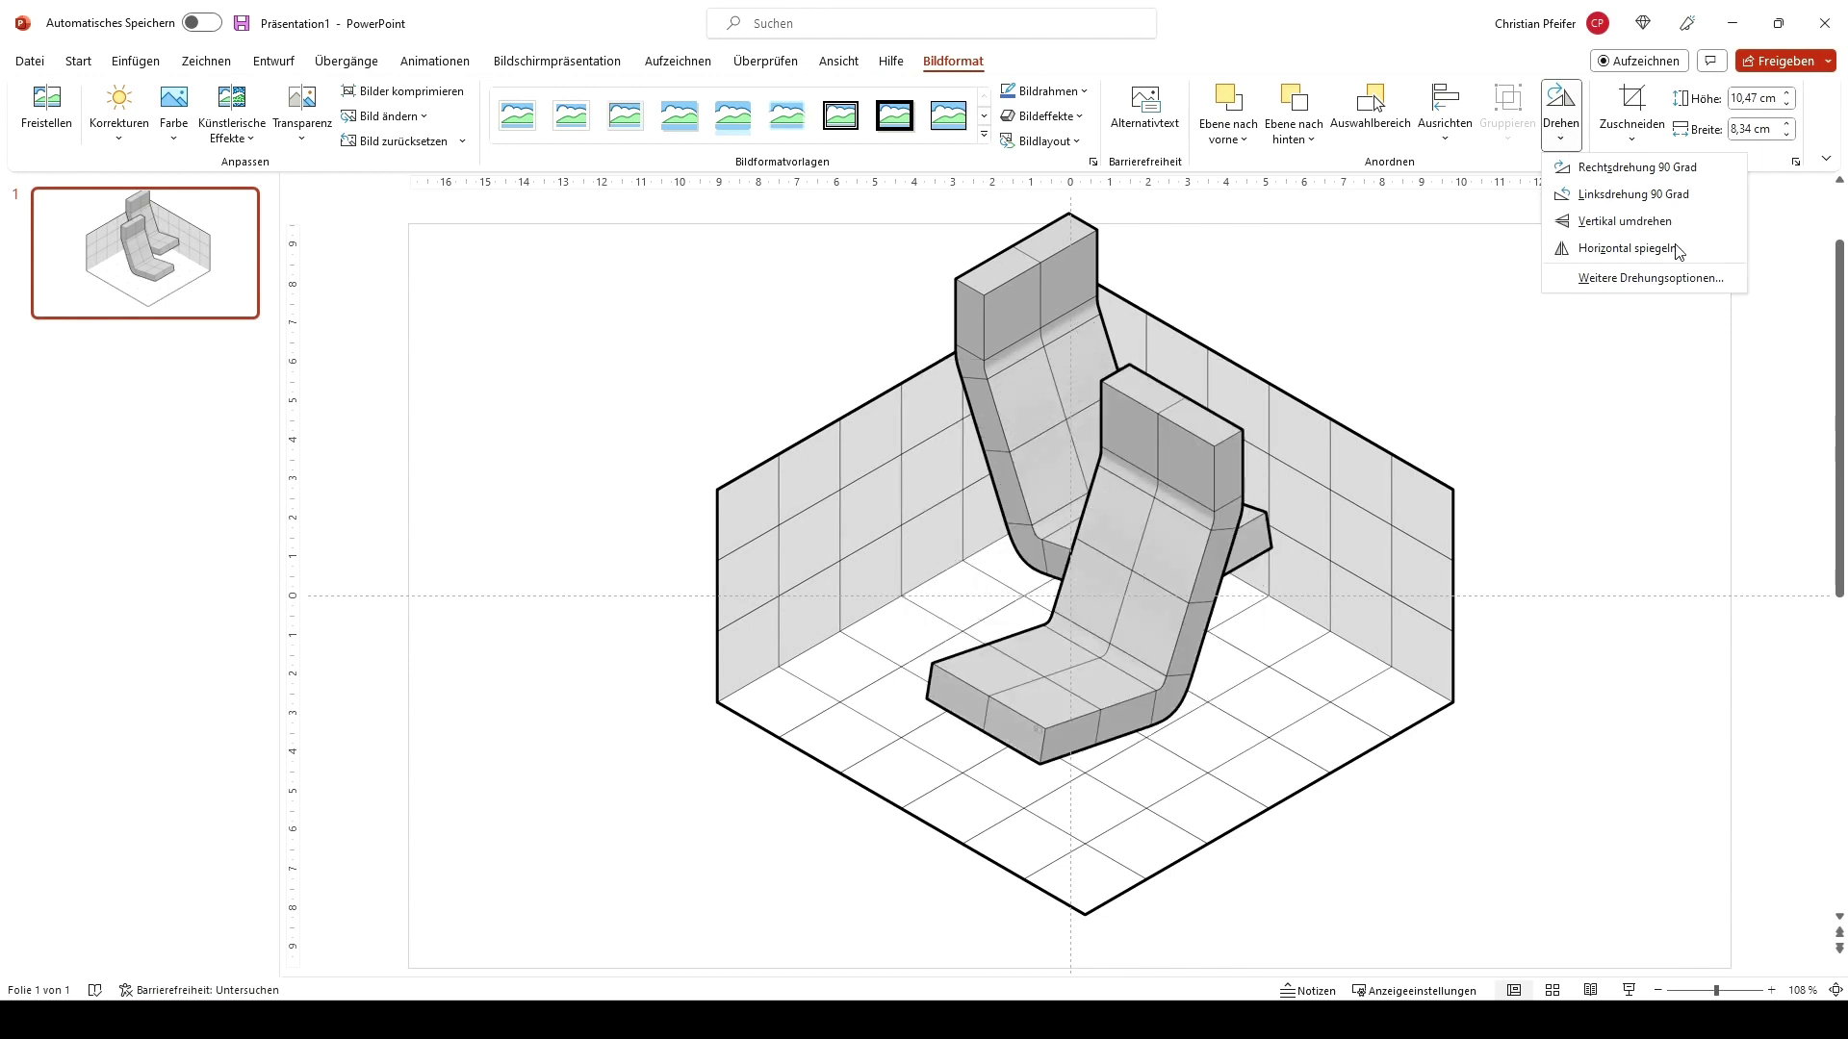
pyautogui.click(1627, 248)
pyautogui.moveTo(1116, 603); pyautogui.dragTo(1321, 580)
pyautogui.moveTo(1077, 445); pyautogui.dragTo(855, 569)
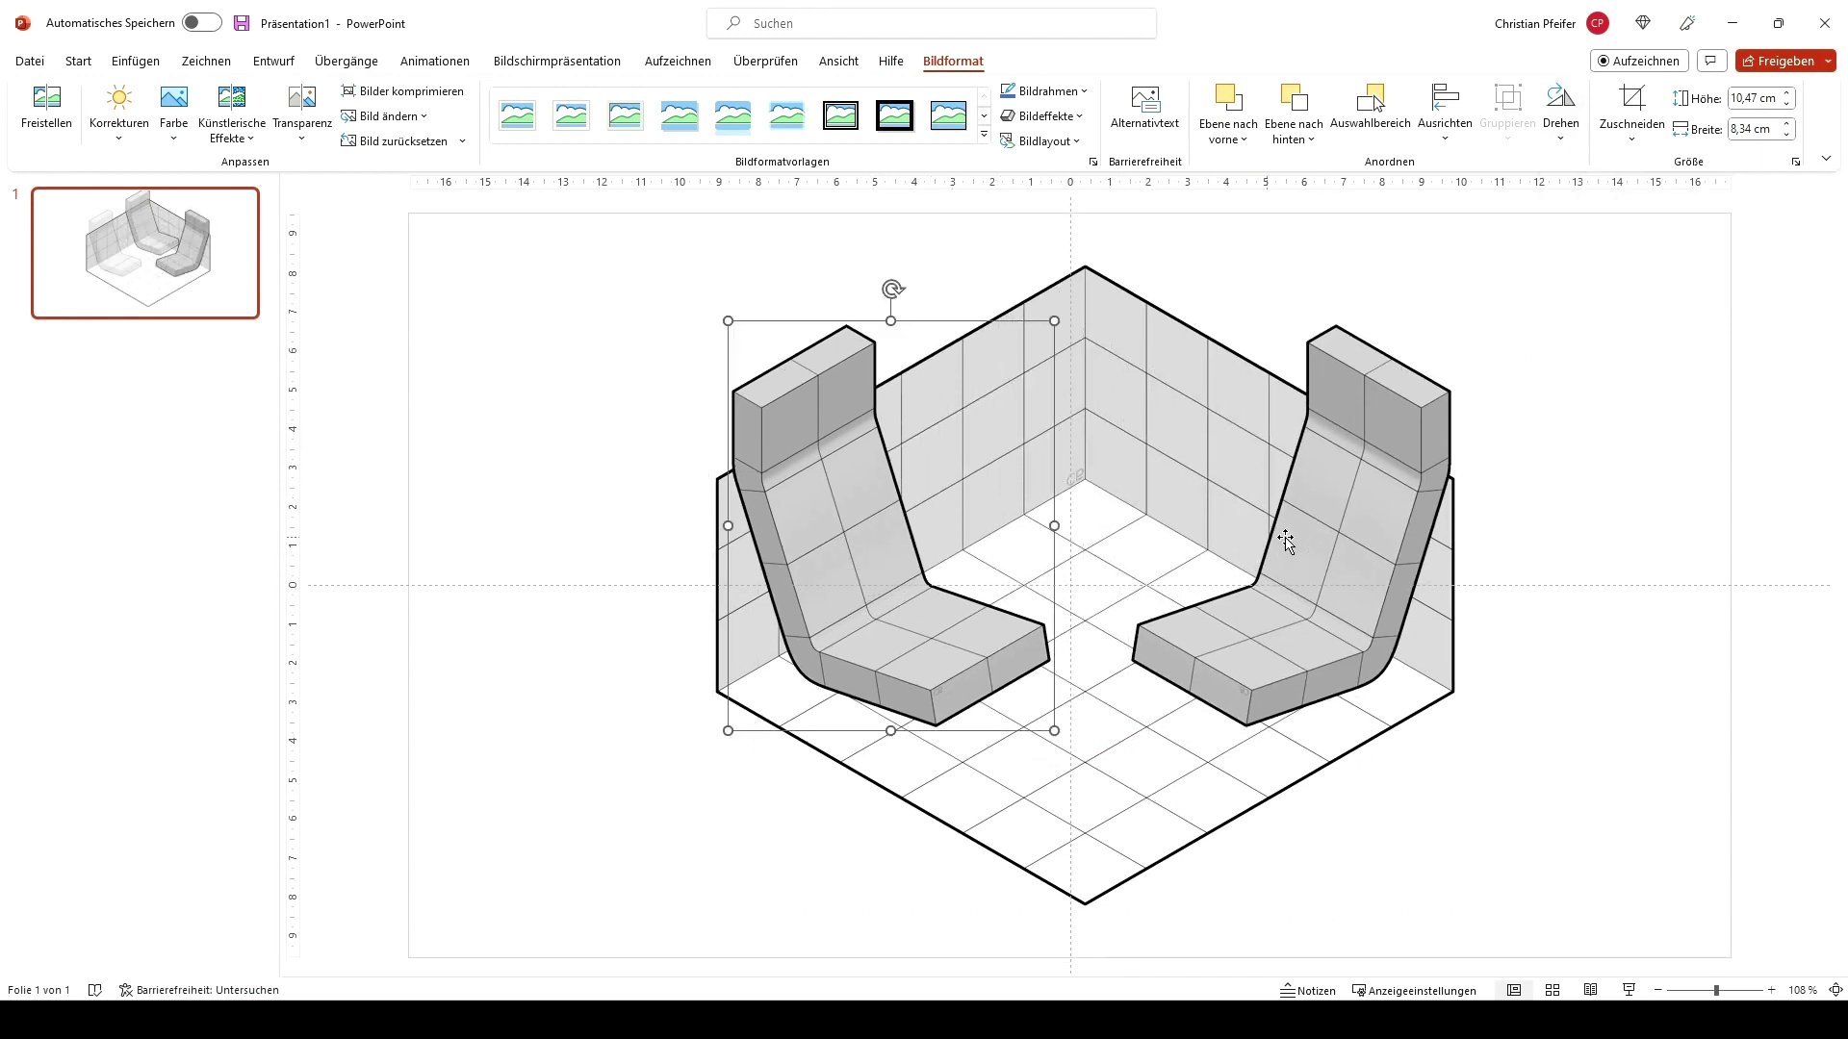
pyautogui.moveTo(1345, 517); pyautogui.dragTo(1349, 524)
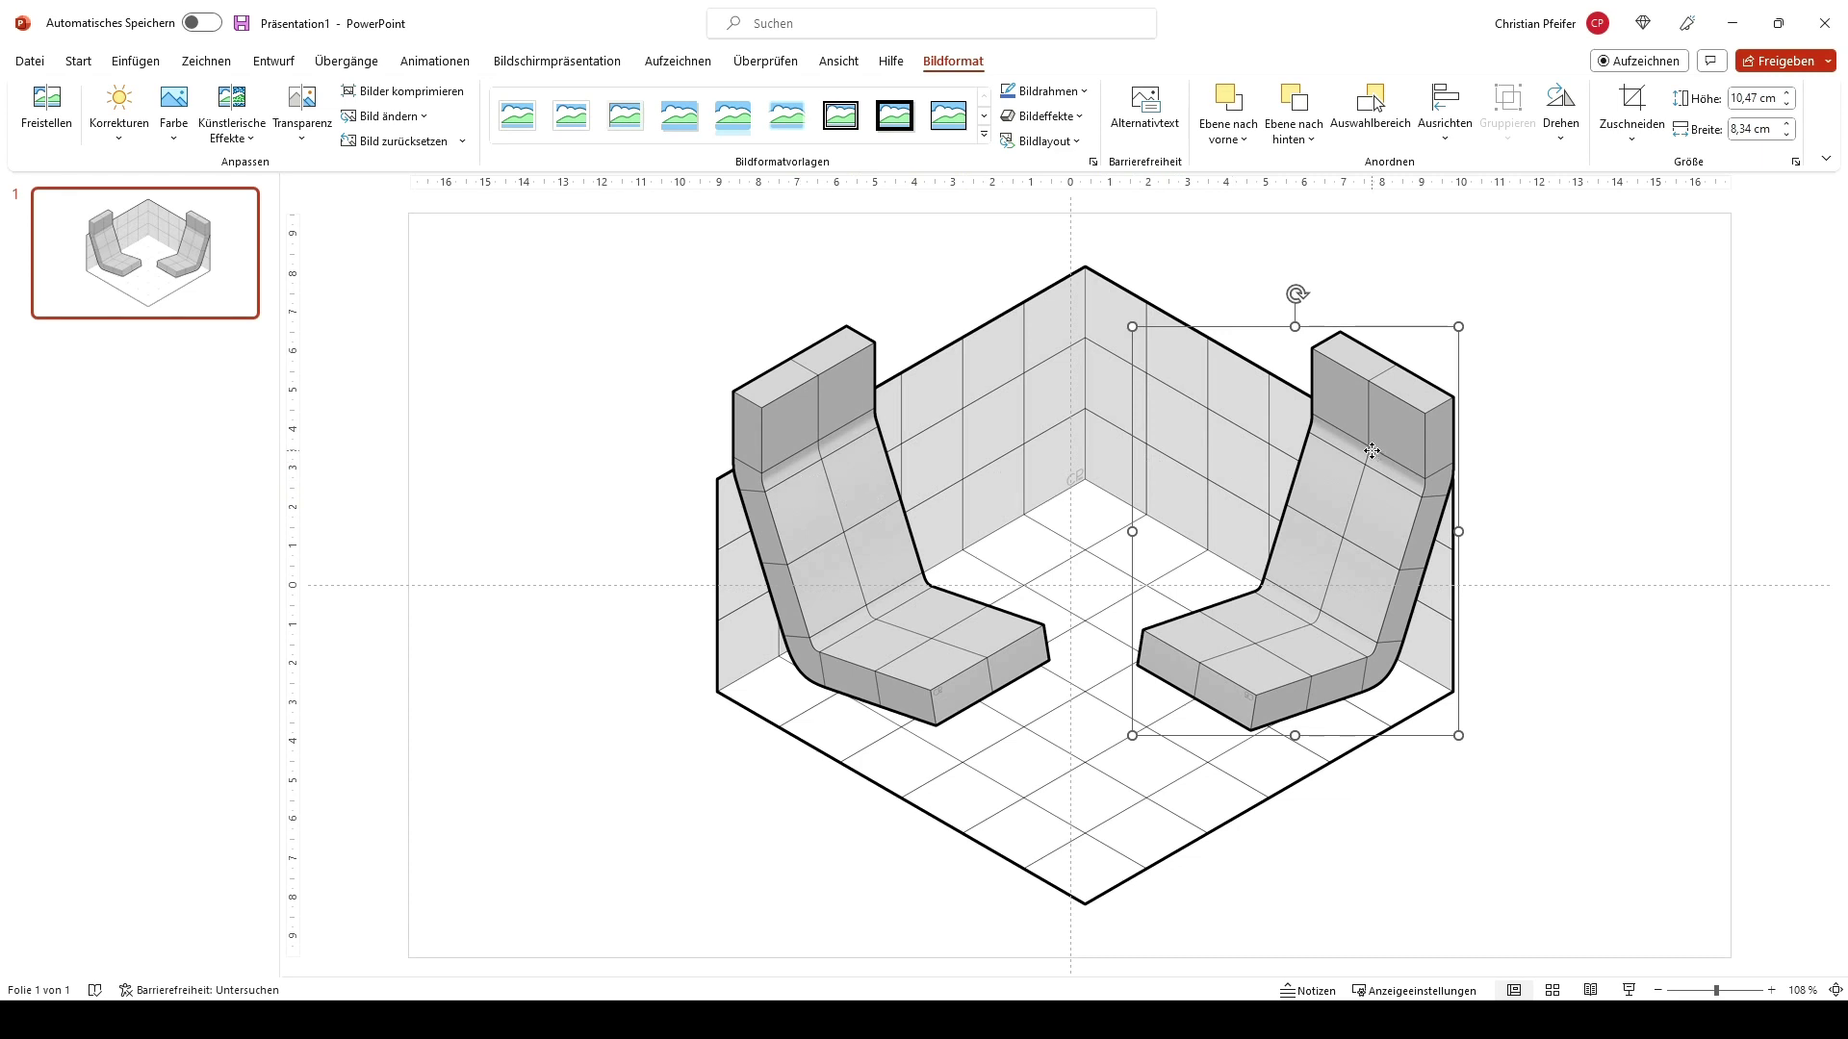
# Step: Move the right seat beside the other and bring the left seat to the front
pyautogui.moveTo(1374, 493); pyautogui.dragTo(969, 472)
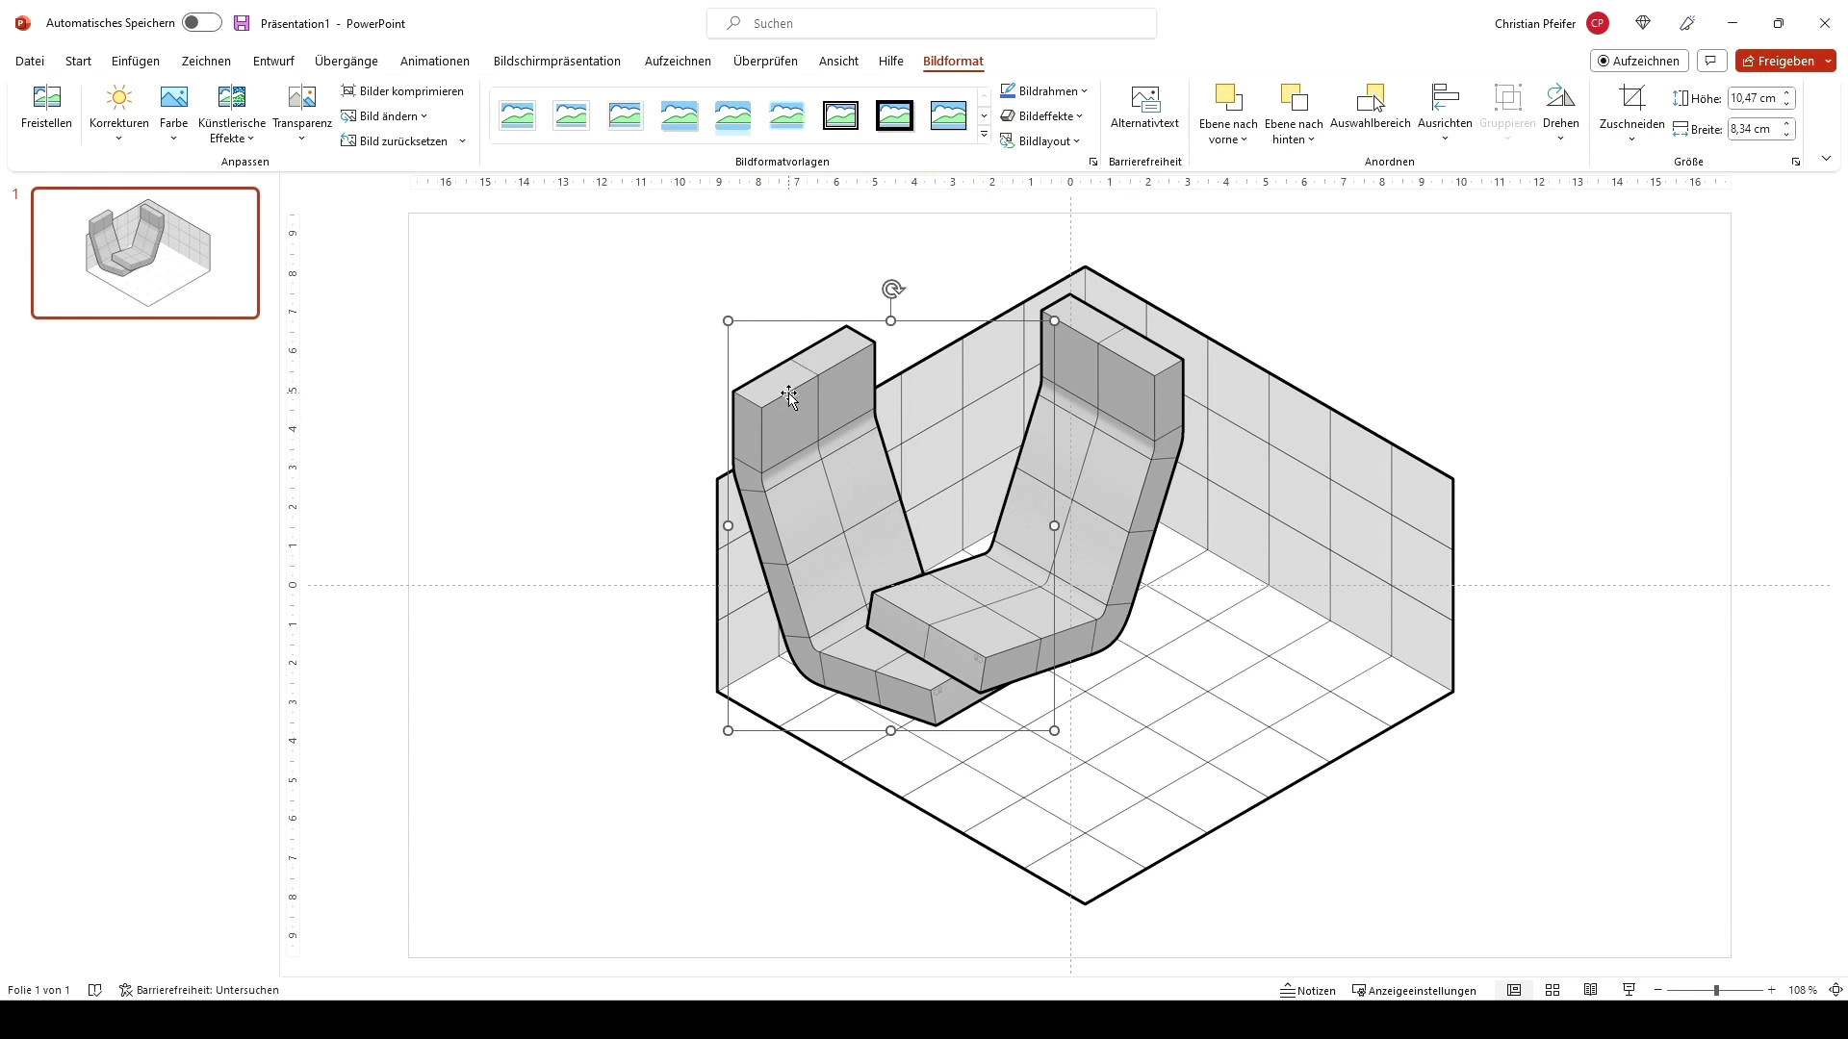
pyautogui.rightClick(788, 394)
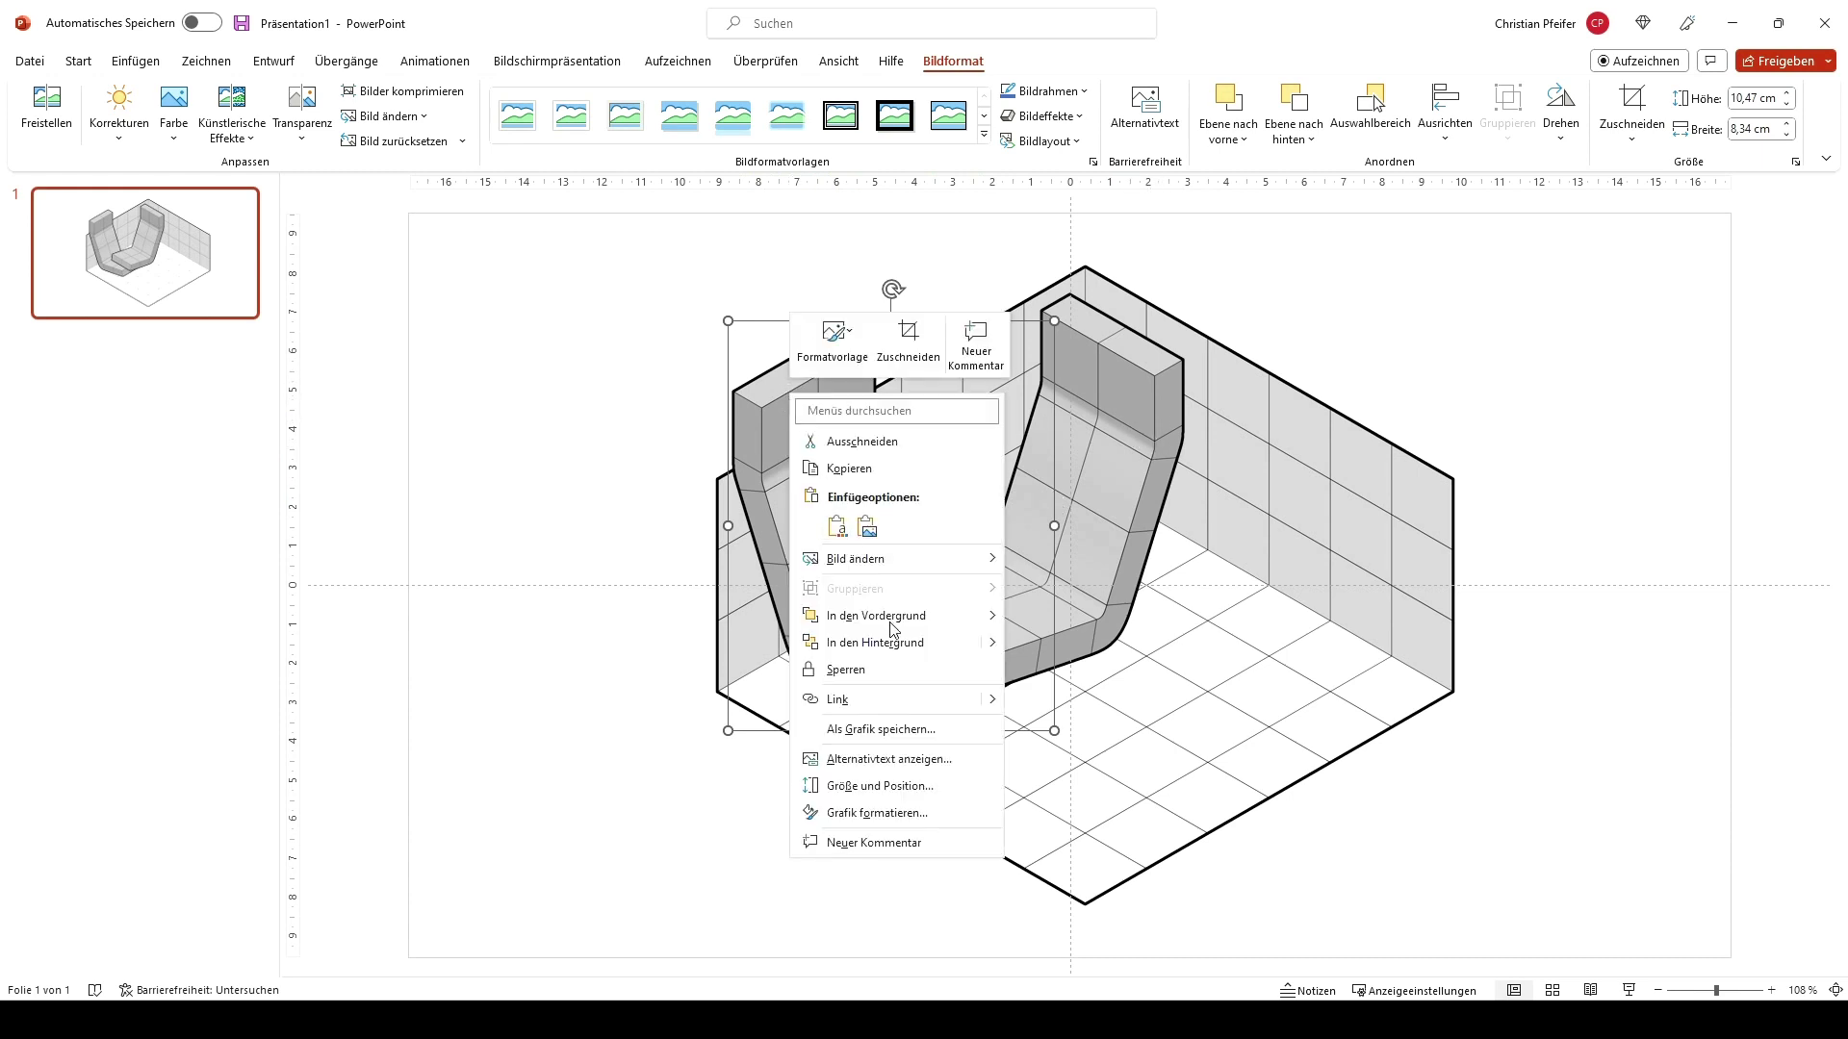
pyautogui.click(876, 616)
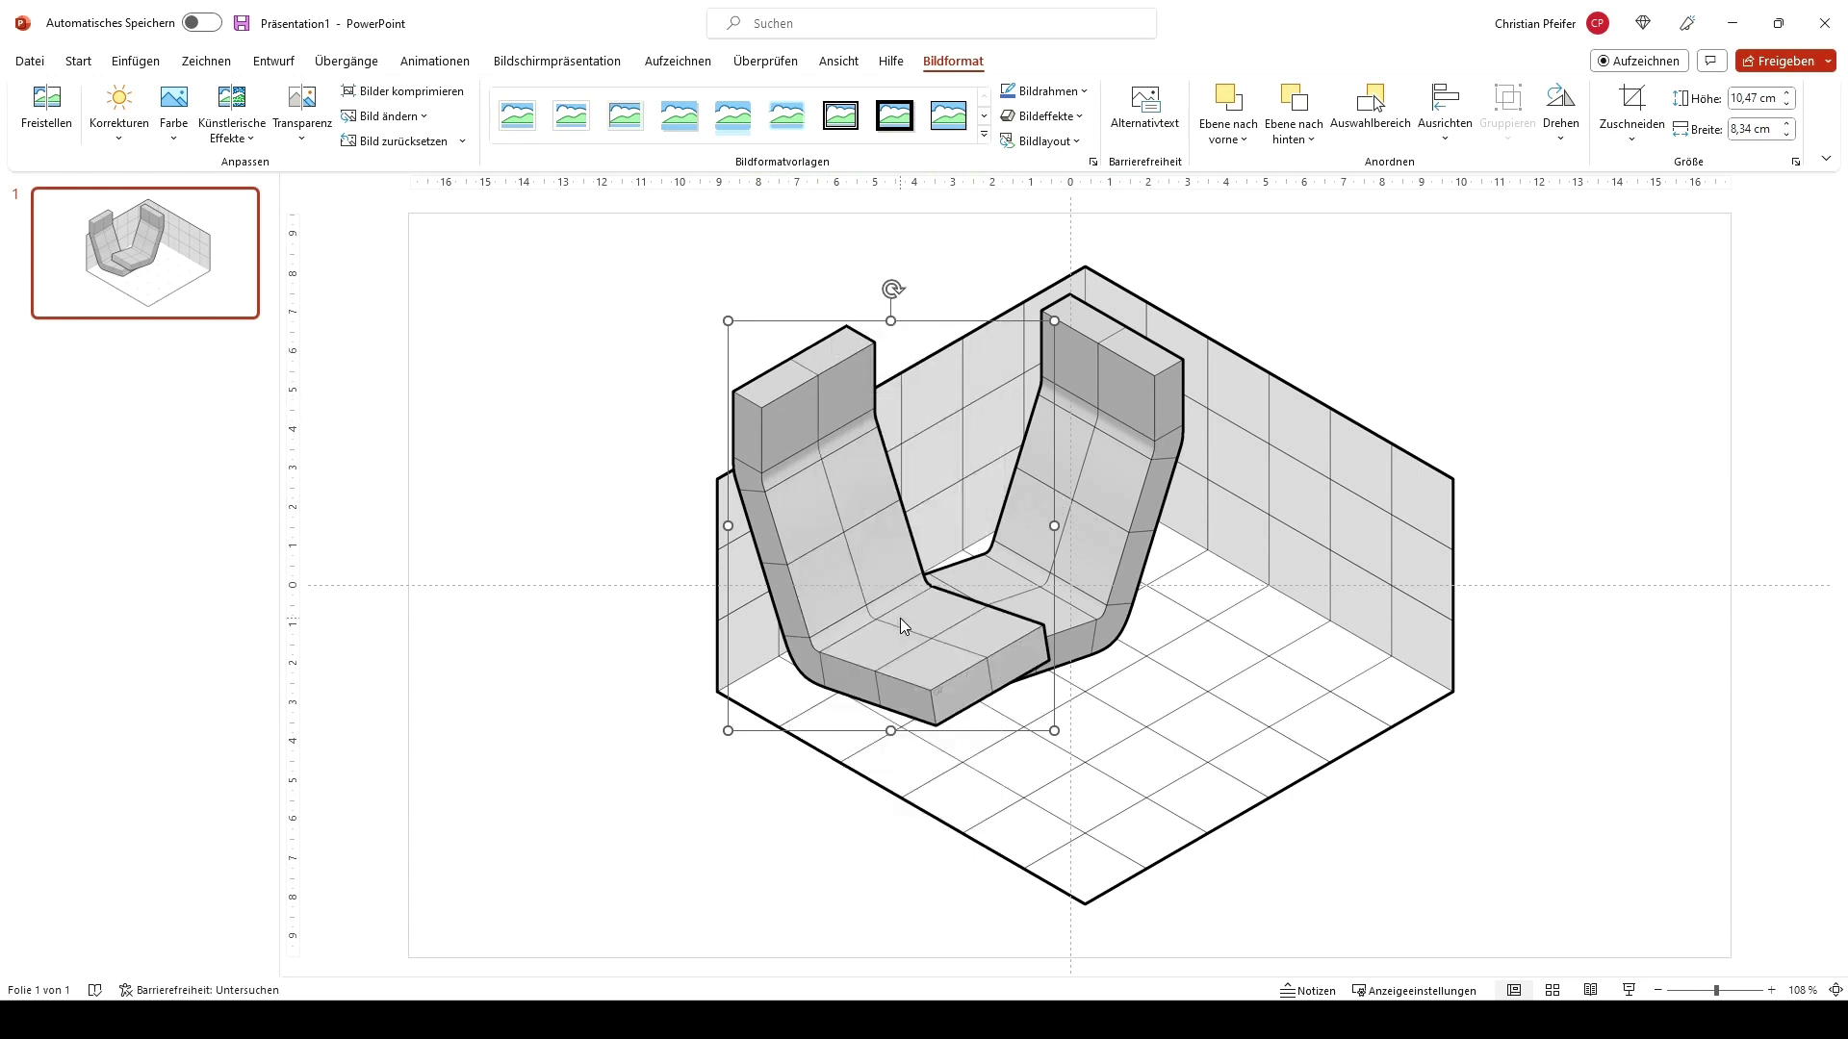
# Step: Spread the two seats apart, the left one slightly left, the right one further right
pyautogui.click(1105, 488)
pyautogui.moveTo(1105, 488); pyautogui.dragTo(1210, 460)
pyautogui.click(862, 542)
pyautogui.moveTo(863, 542)
pyautogui.mouseDown()
pyautogui.moveTo(899, 525)
pyautogui.moveTo(846, 563)
pyautogui.moveTo(825, 542)
pyautogui.mouseUp()
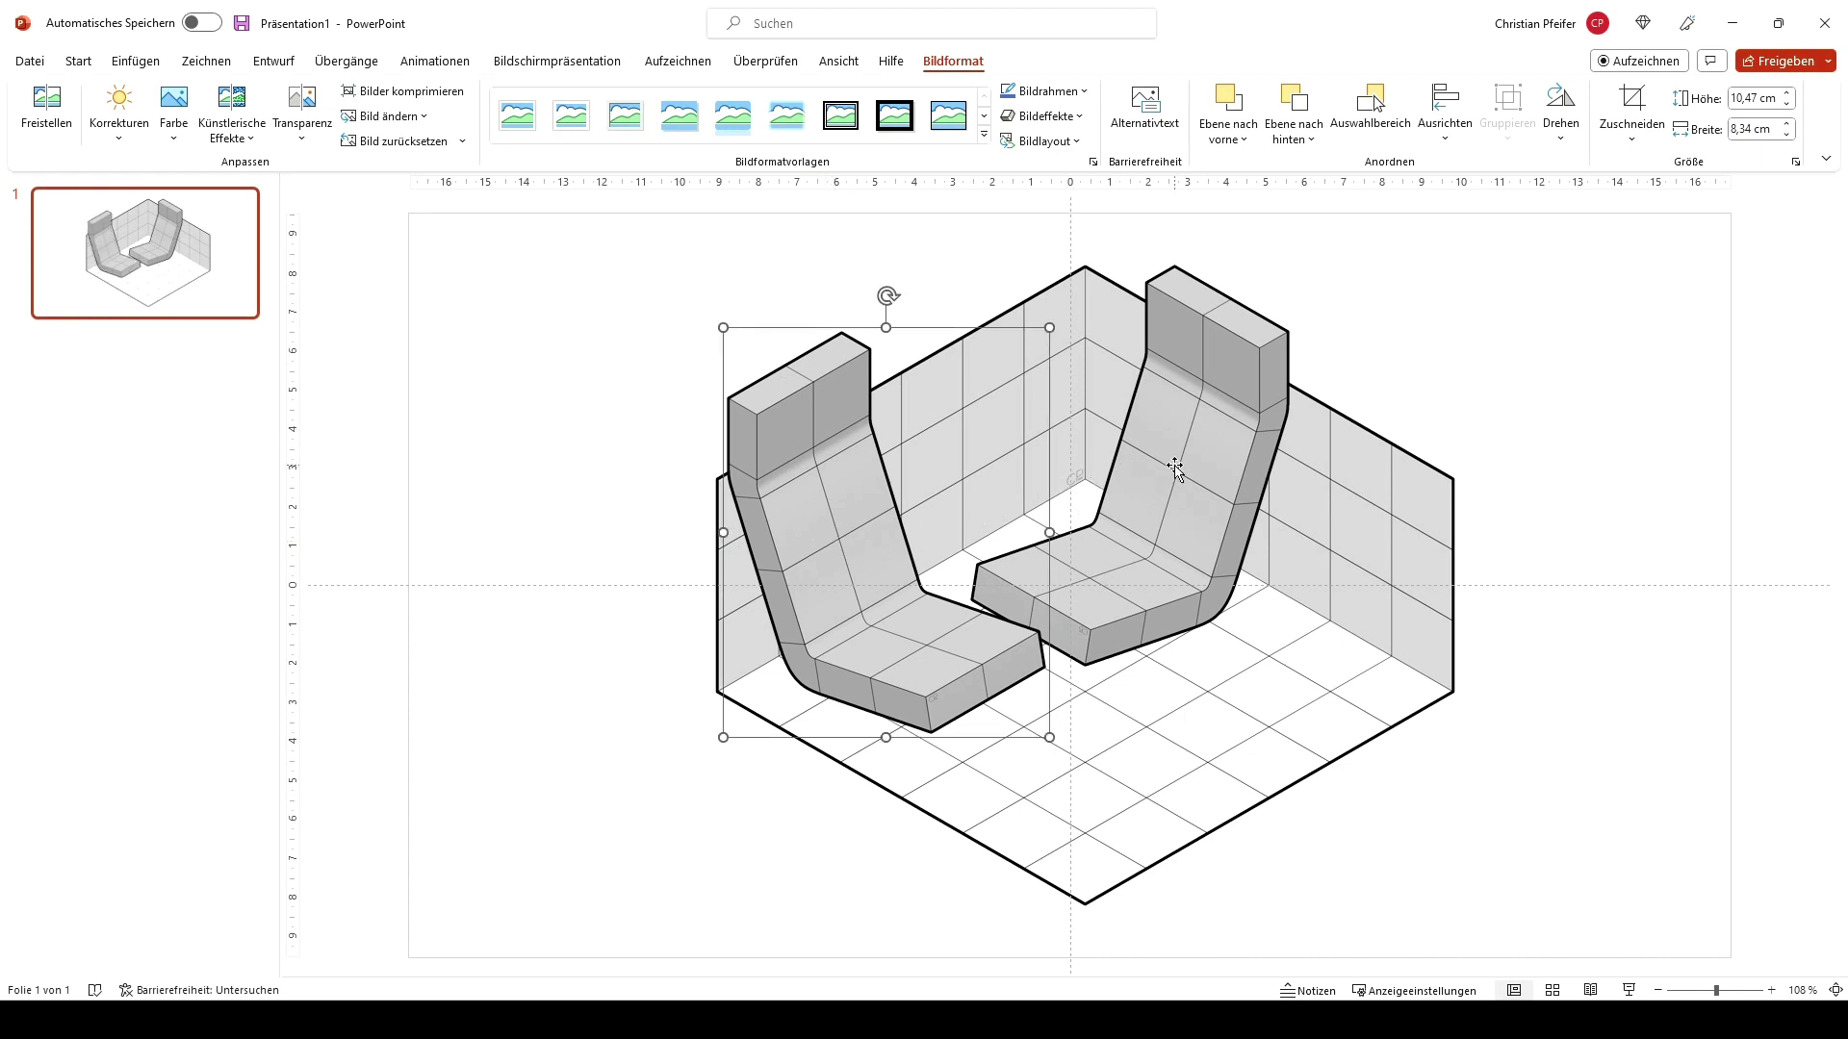
pyautogui.moveTo(1217, 462); pyautogui.dragTo(1335, 508)
pyautogui.click(1483, 425)
# Step: Maximize the module library and select the lying figure at the bottom of column 3 on slide 18
pyautogui.hotkey('alt', 'Tab')
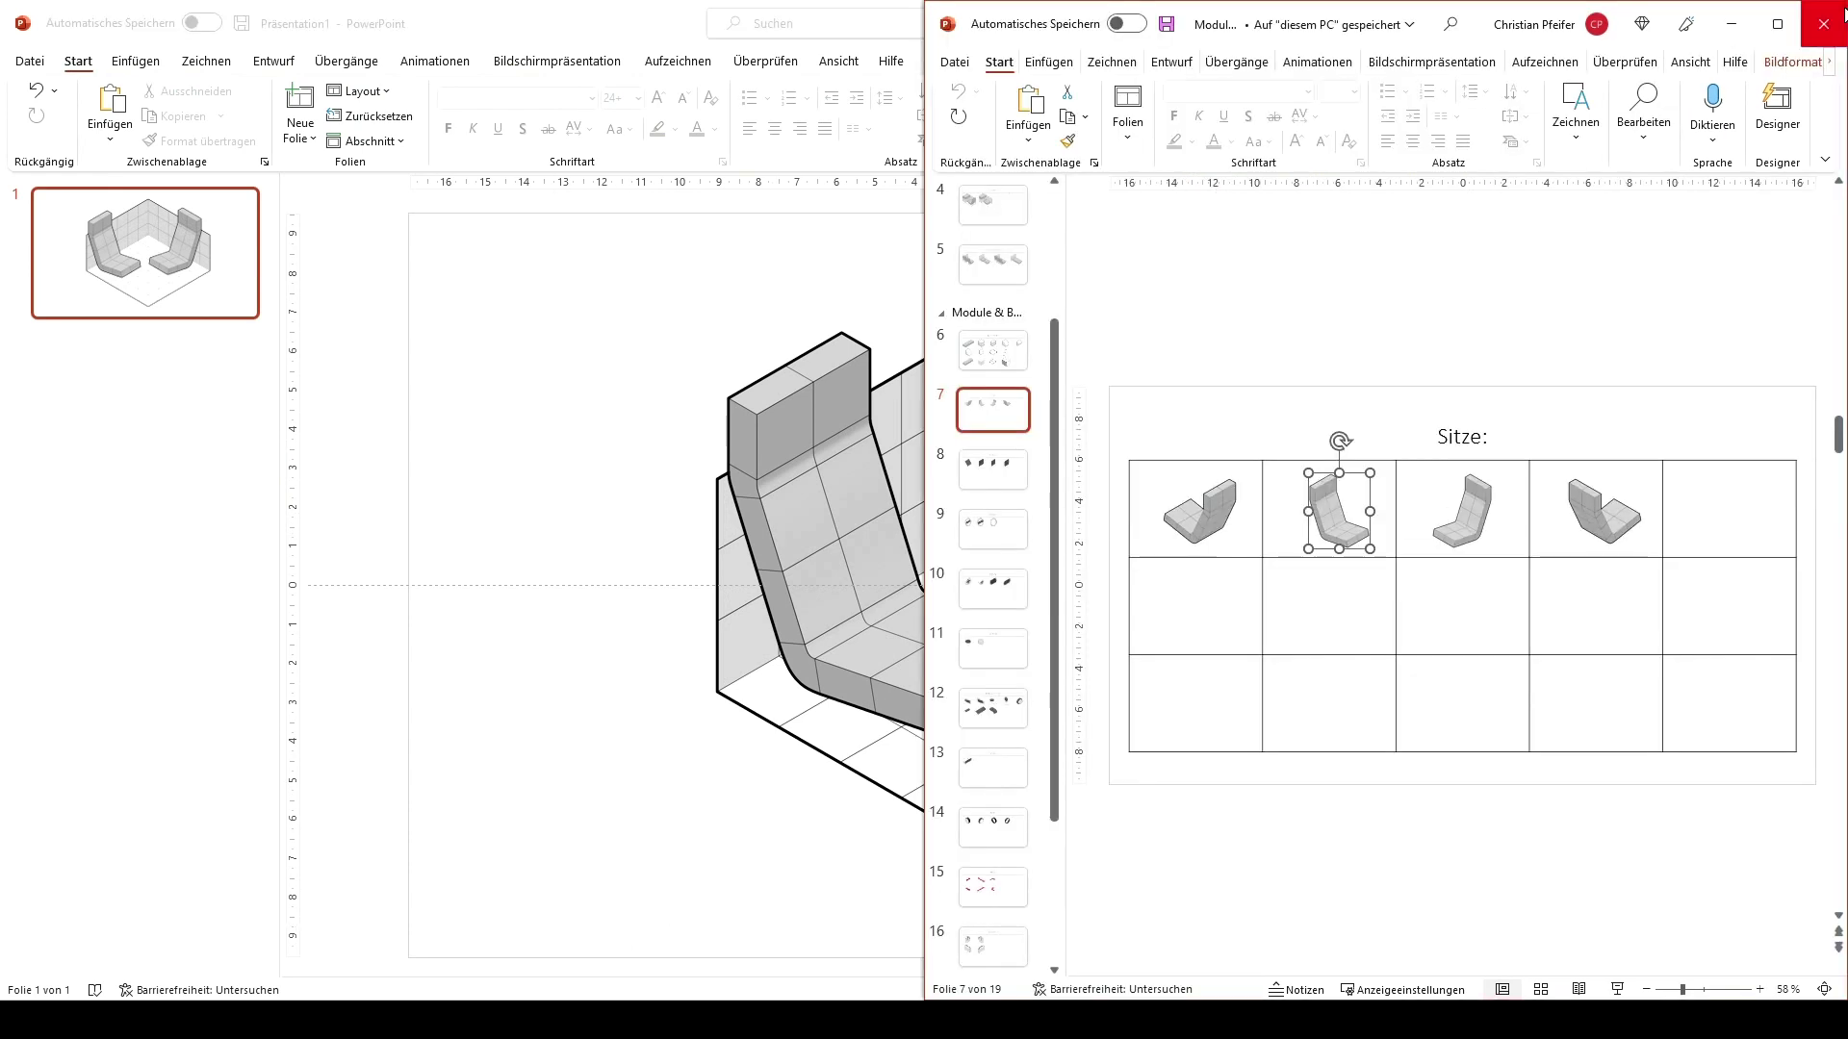
pyautogui.click(1777, 24)
pyautogui.scroll(-10, 203, 578)
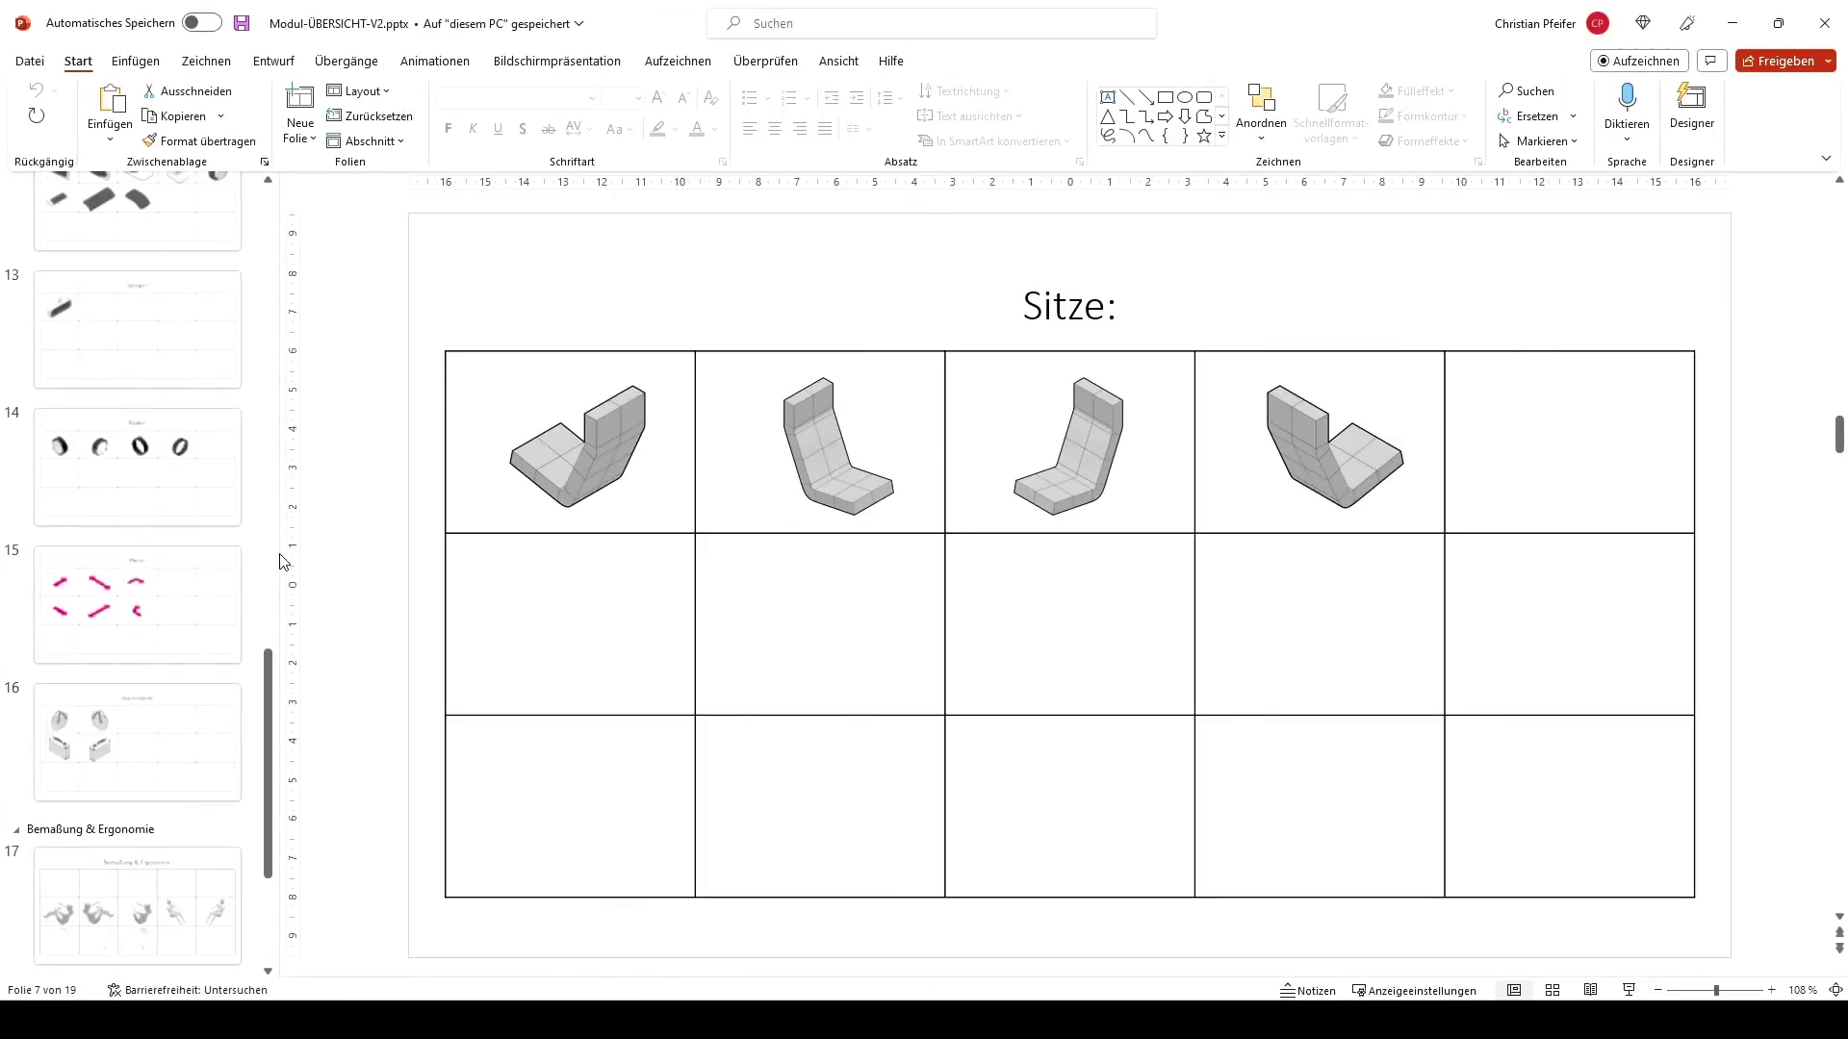
pyautogui.click(154, 756)
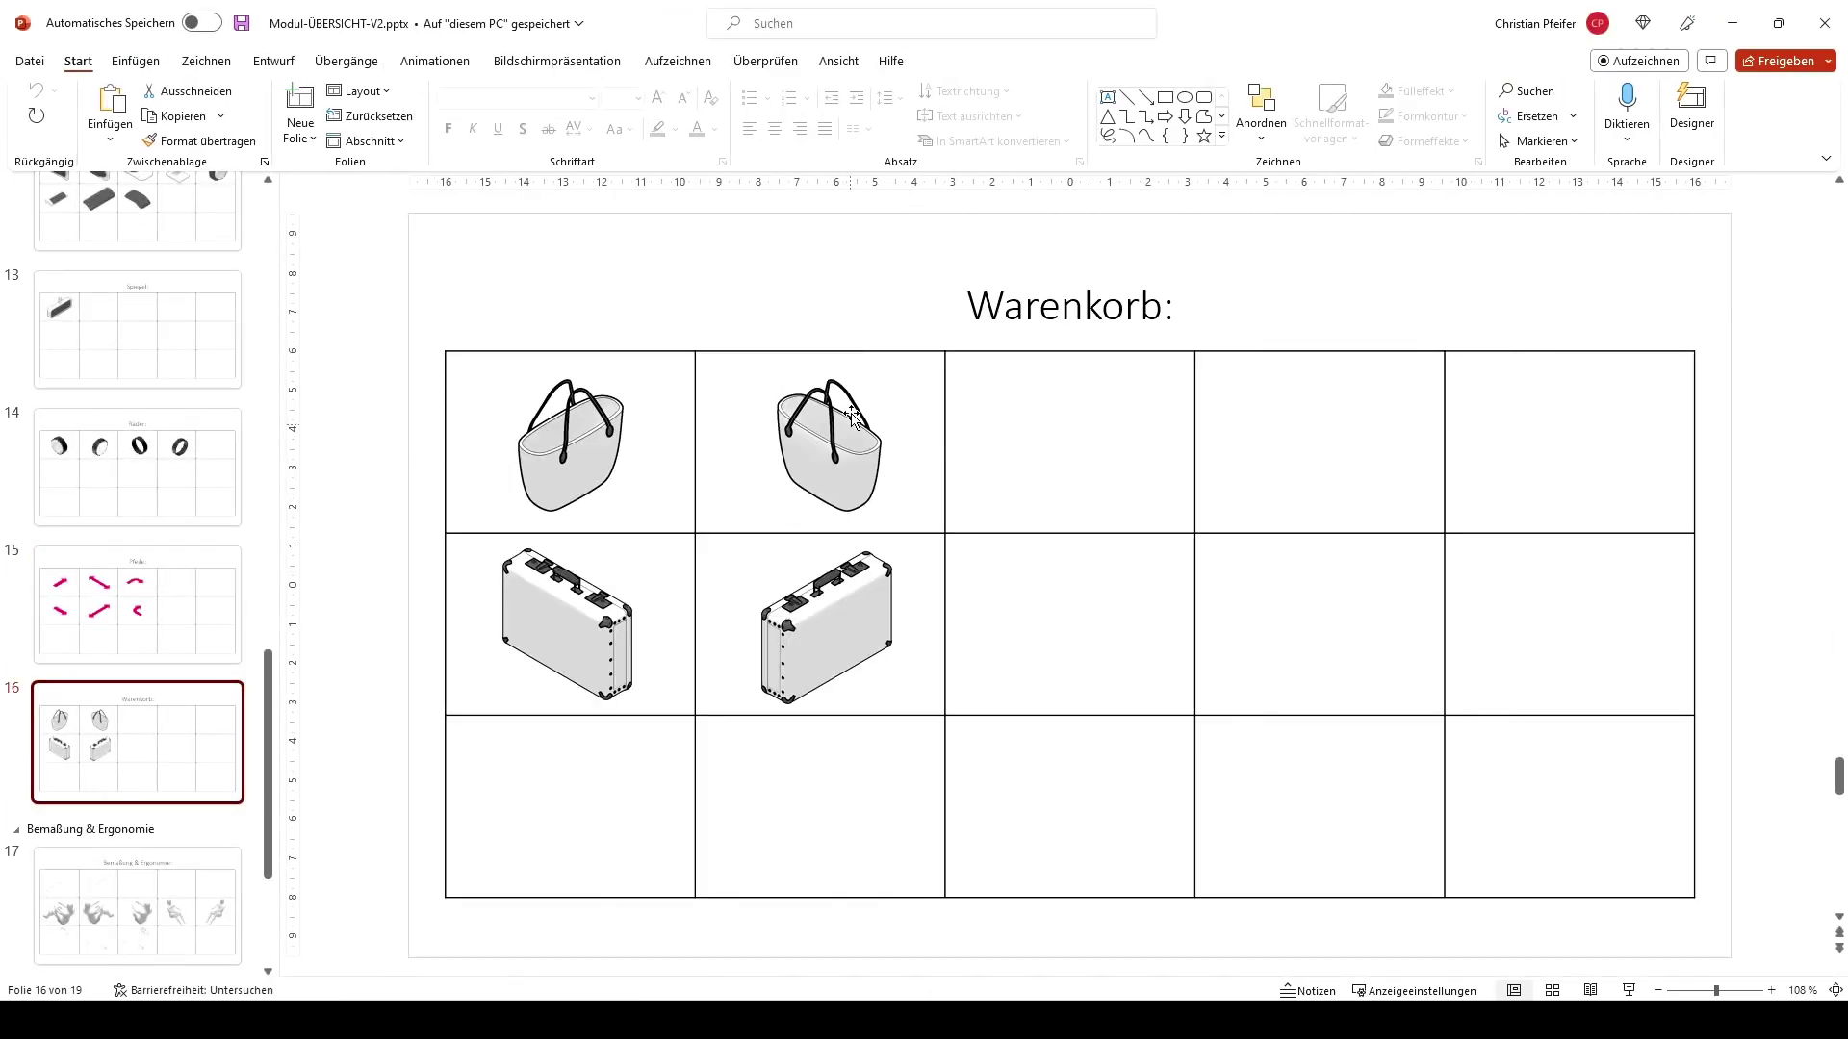
pyautogui.press('Down')
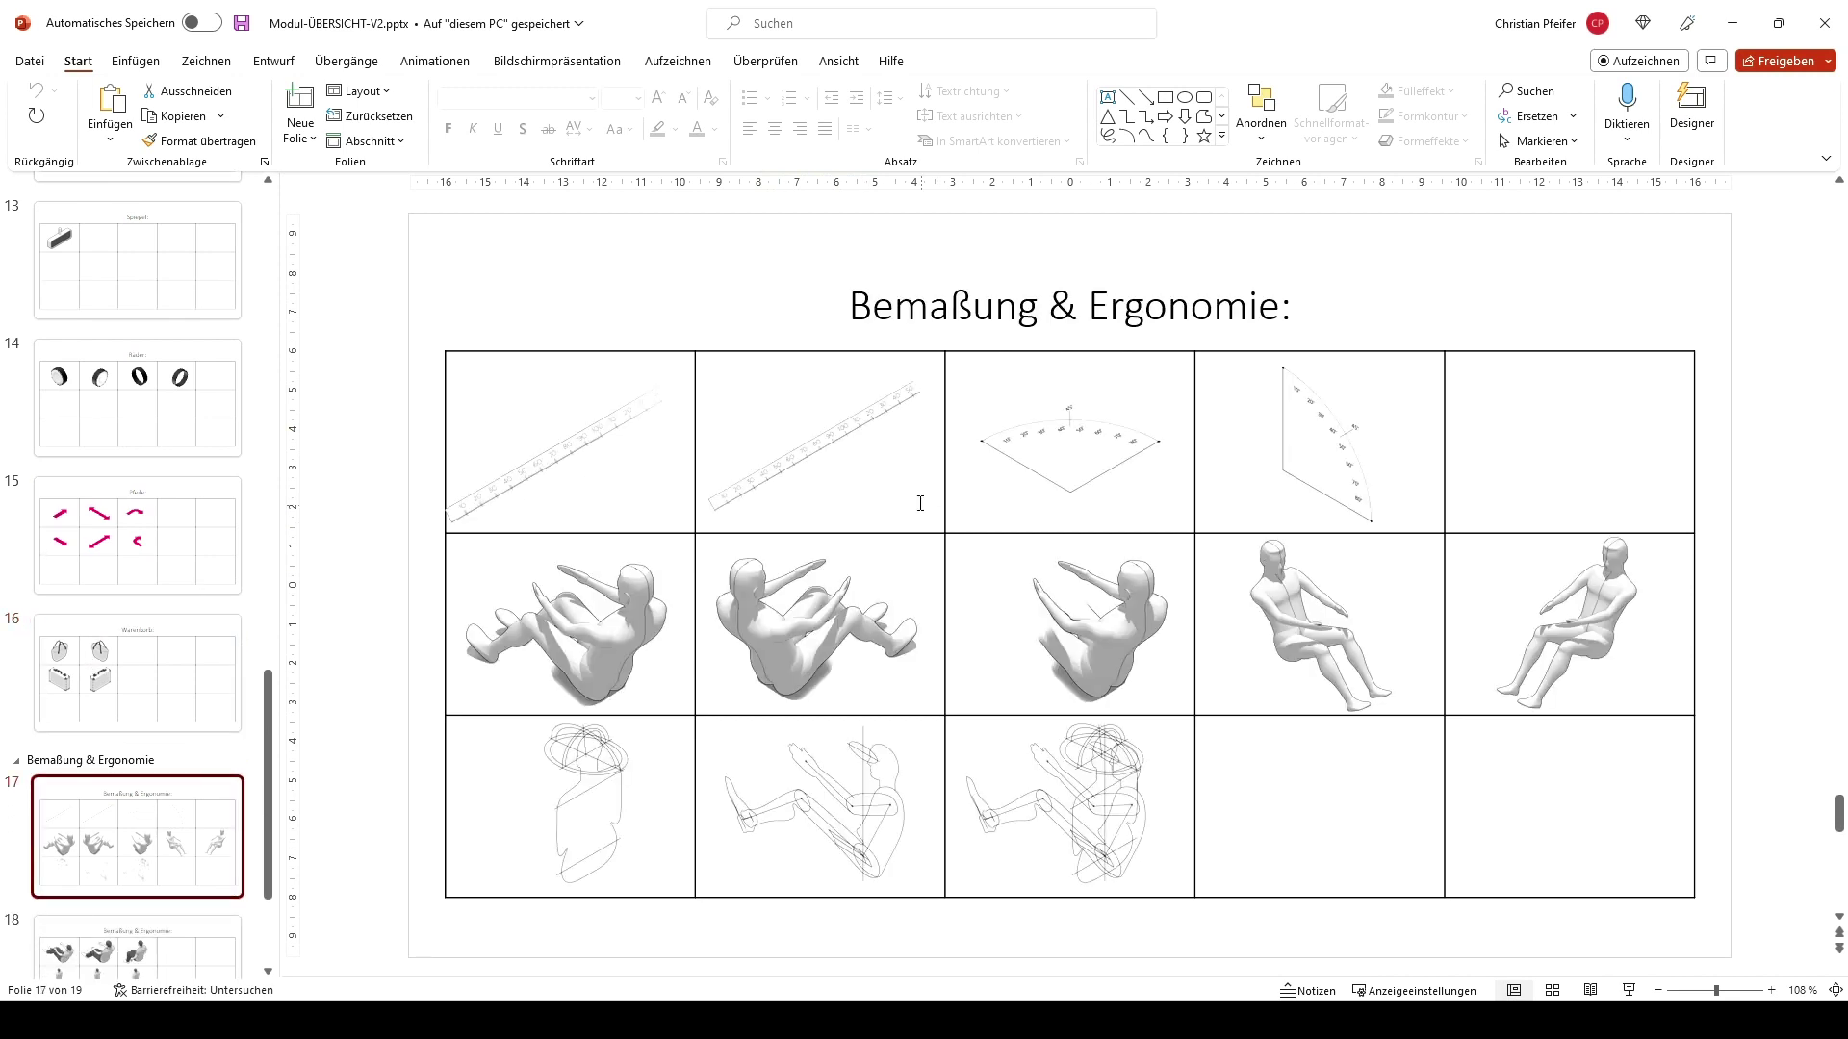
pyautogui.press('Down')
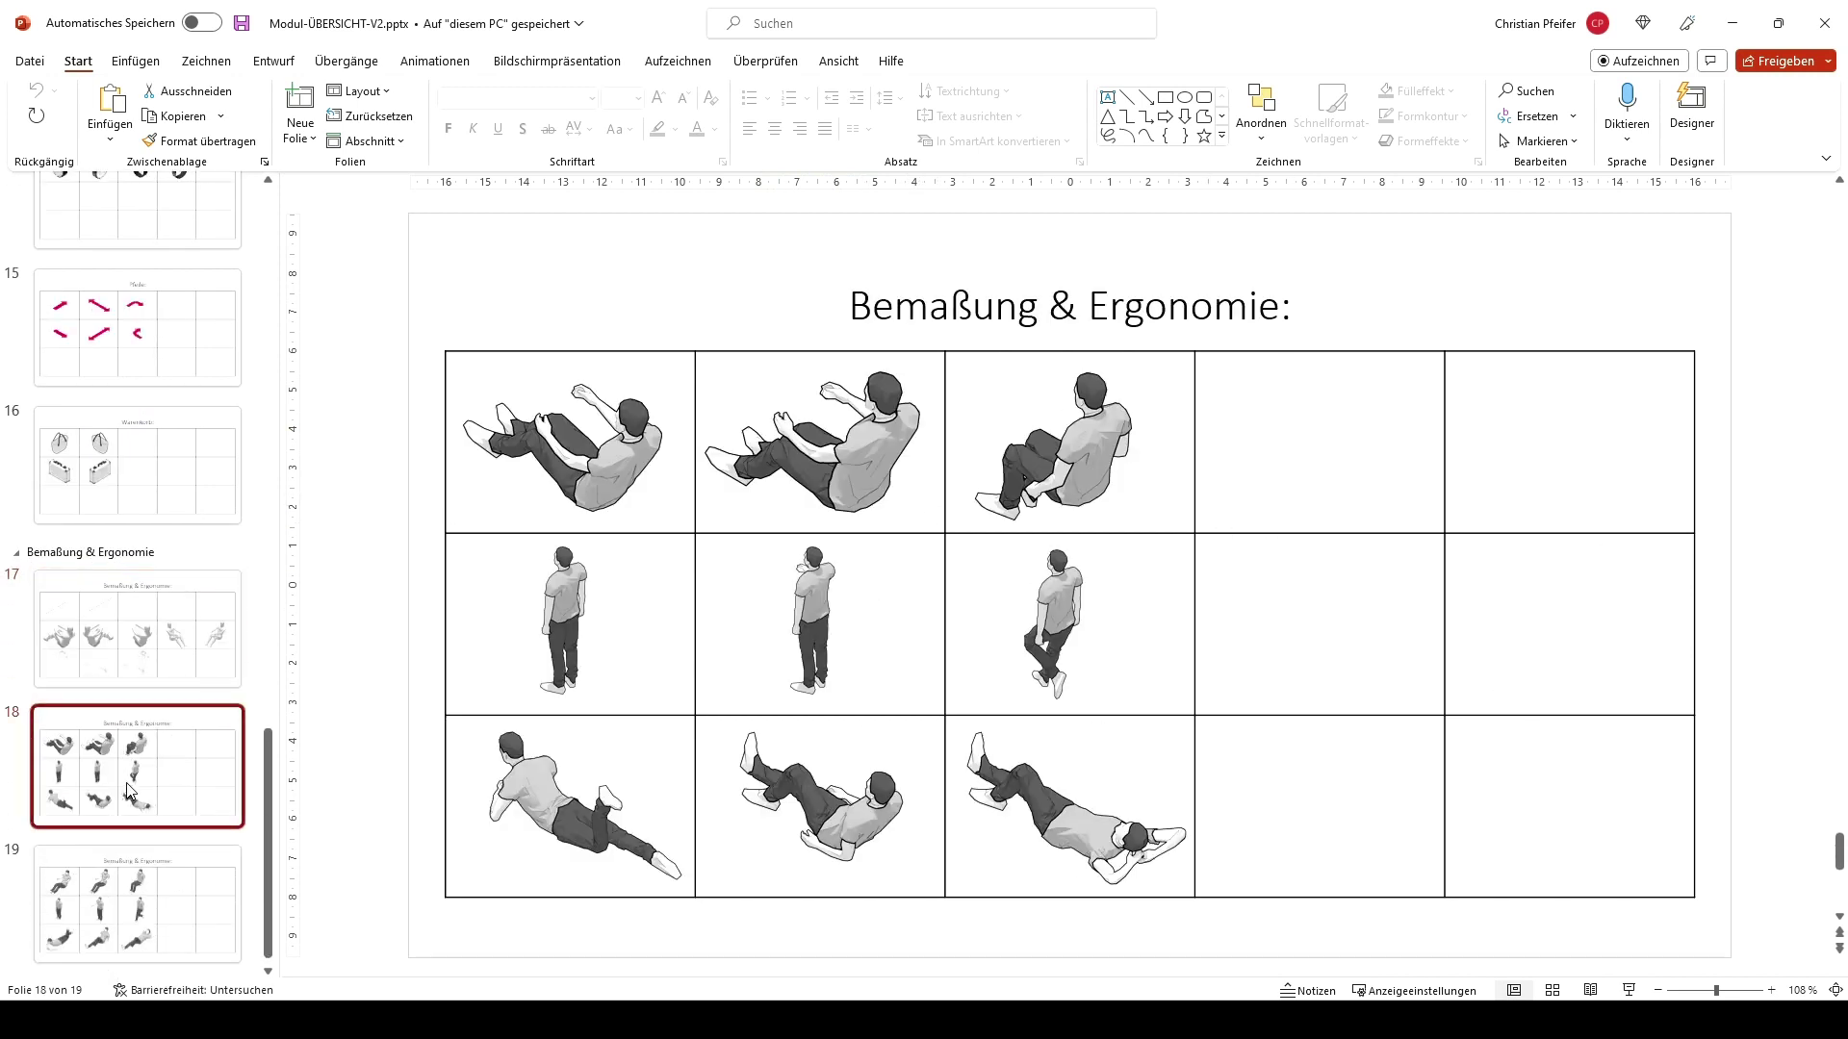
pyautogui.click(1103, 851)
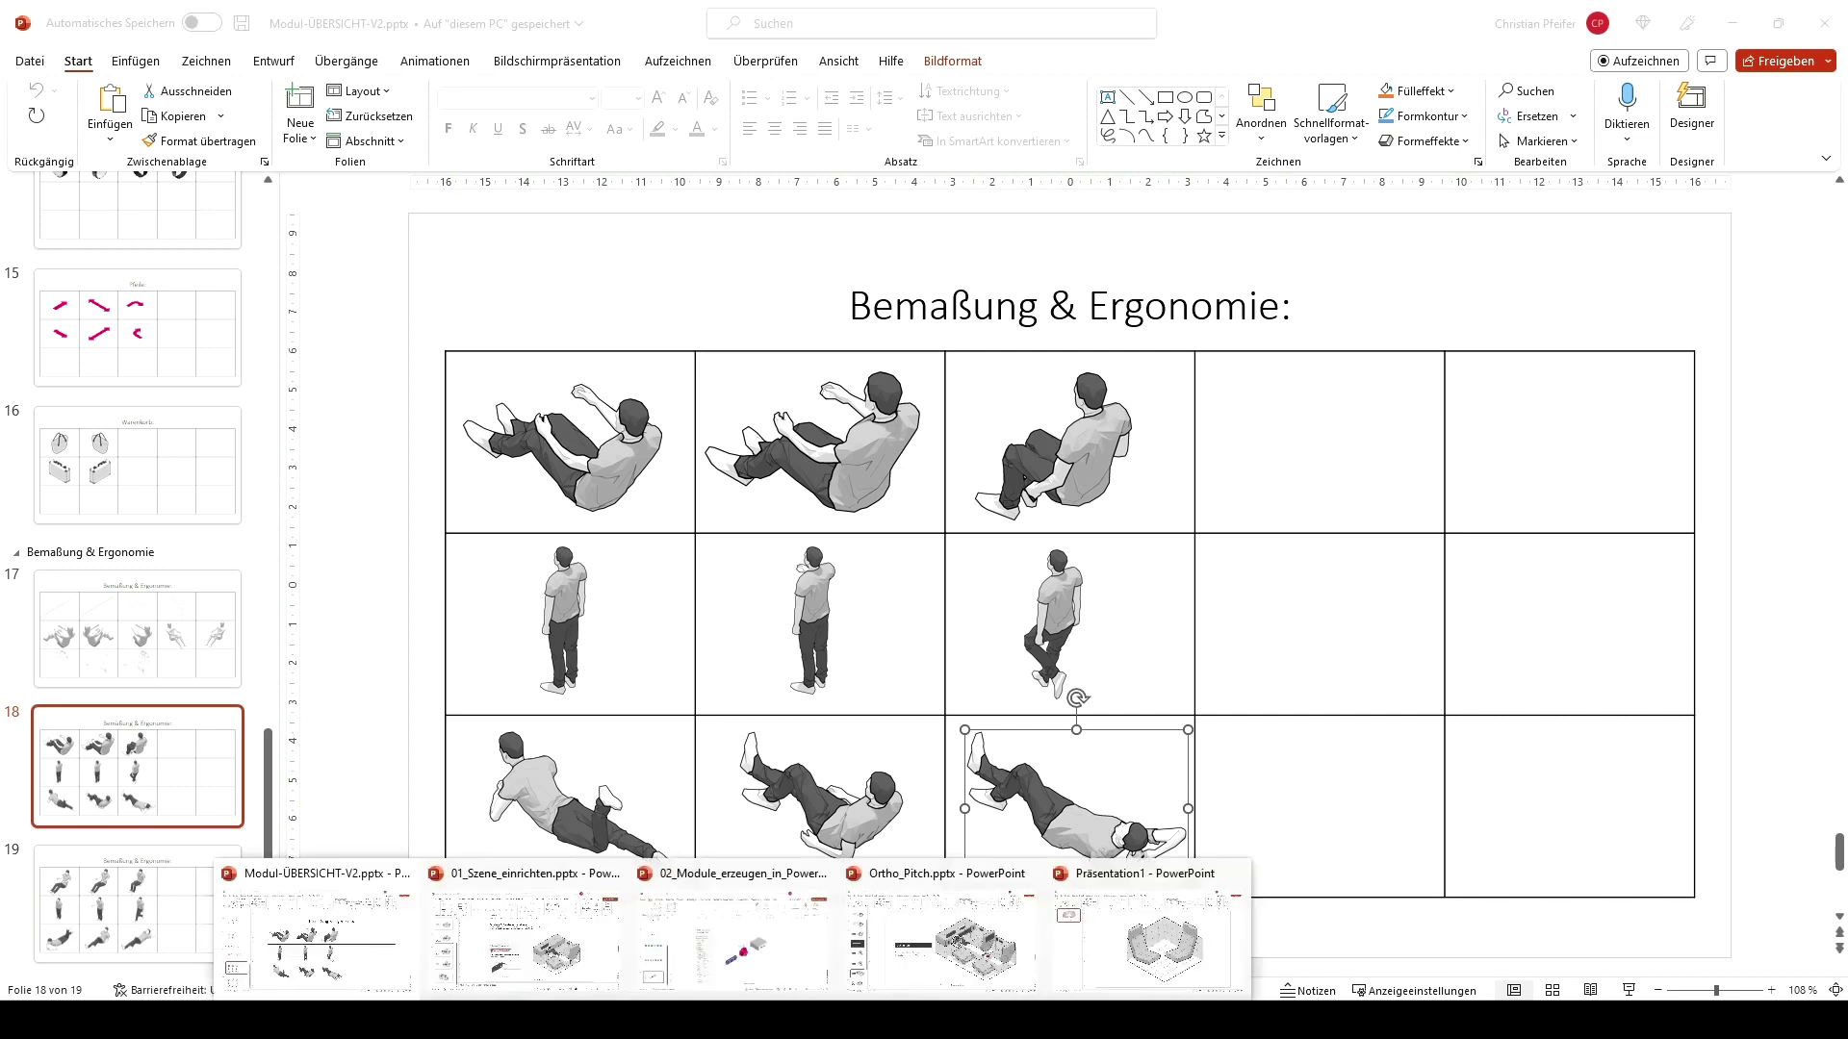
# Step: Replace the right seat with the lying figure, enlarged and laid on the floor
pyautogui.click(1167, 962)
pyautogui.click(1194, 633)
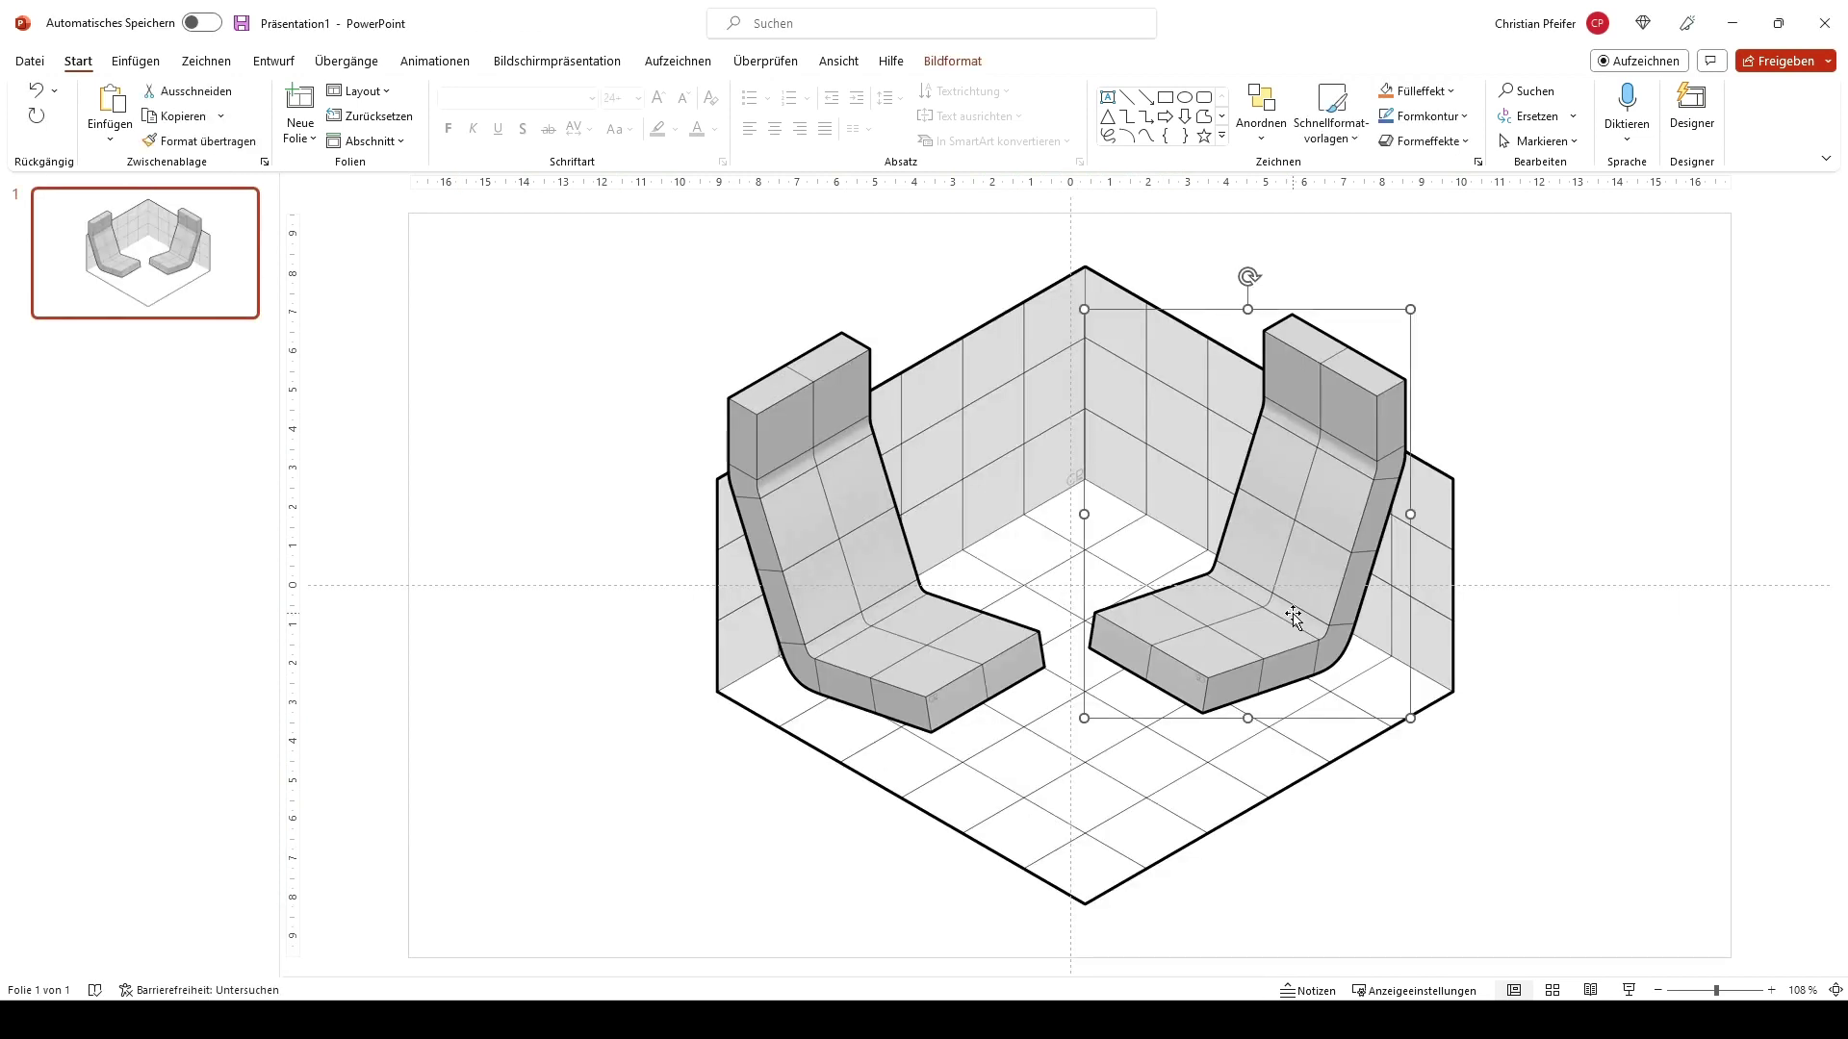
pyautogui.press('Delete')
pyautogui.hotkey('ctrl', 'v')
pyautogui.moveTo(1191, 729); pyautogui.dragTo(1204, 641)
# Step: Copy the seated figure from the top row's third cell and place it on the left seat
pyautogui.hotkey('alt', 'Tab')
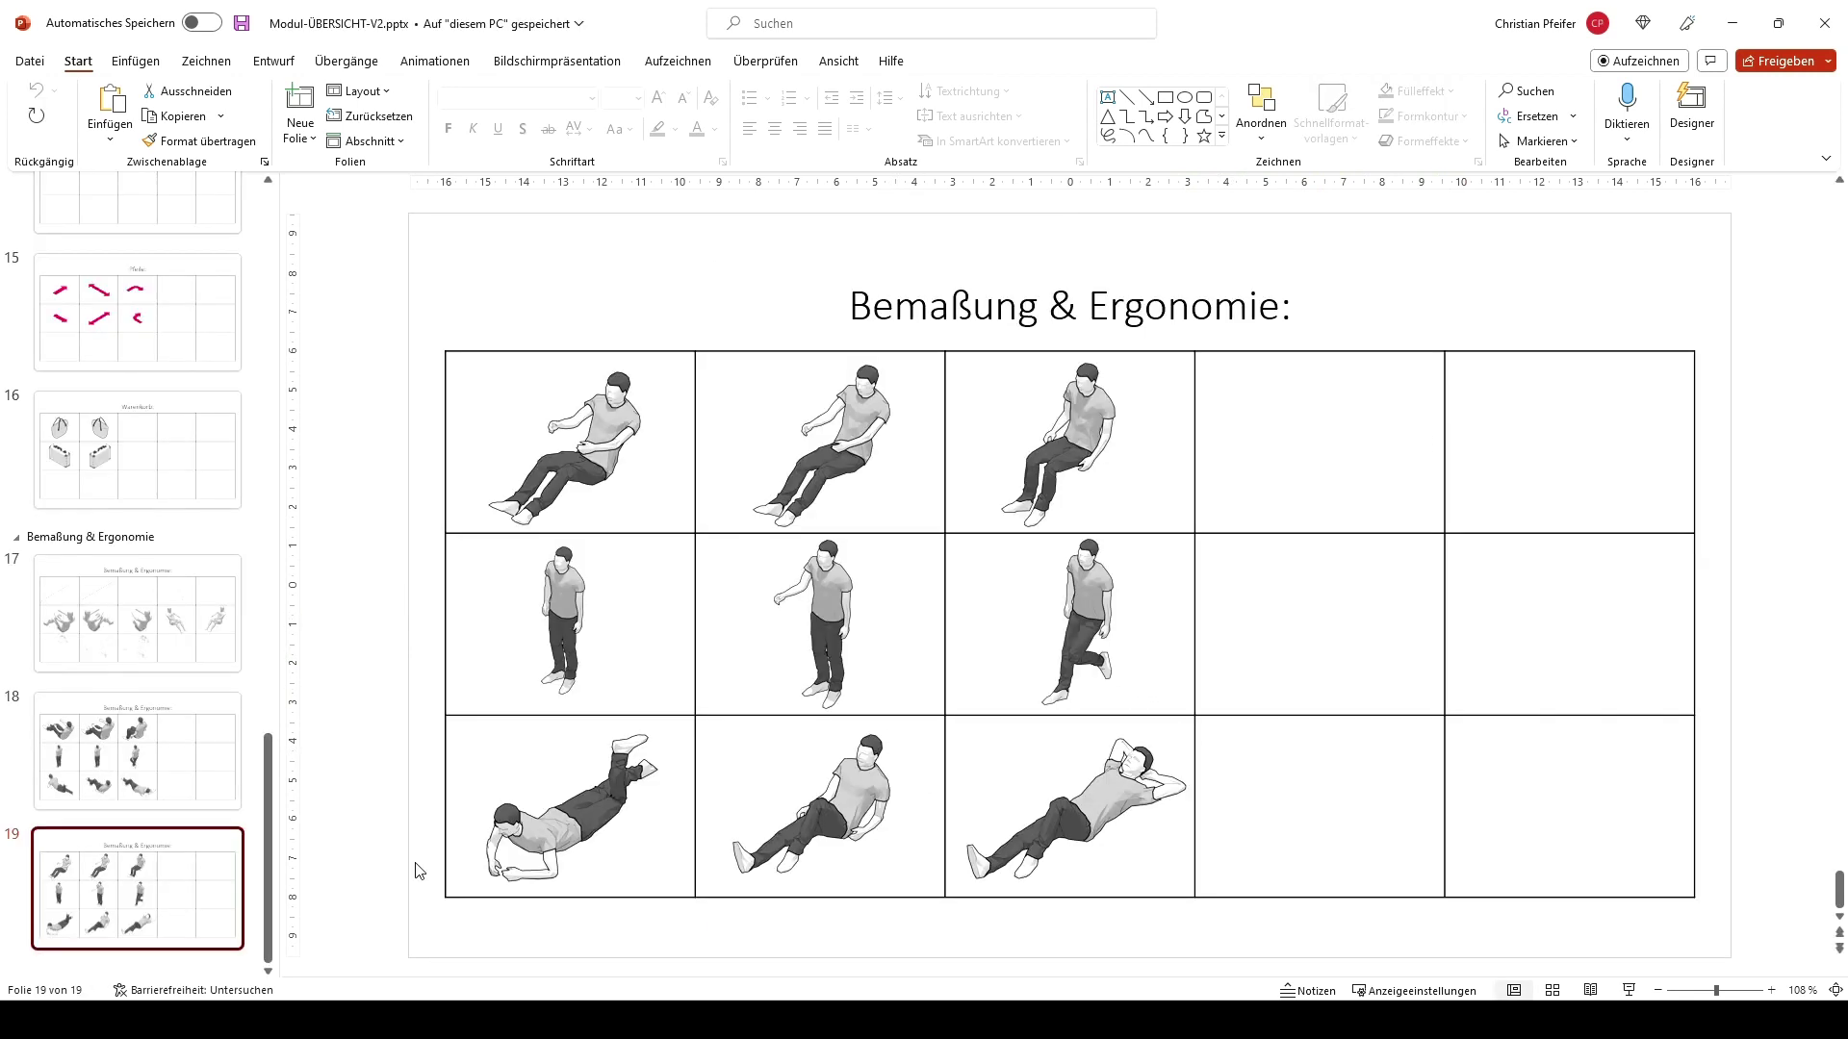
pyautogui.click(1084, 471)
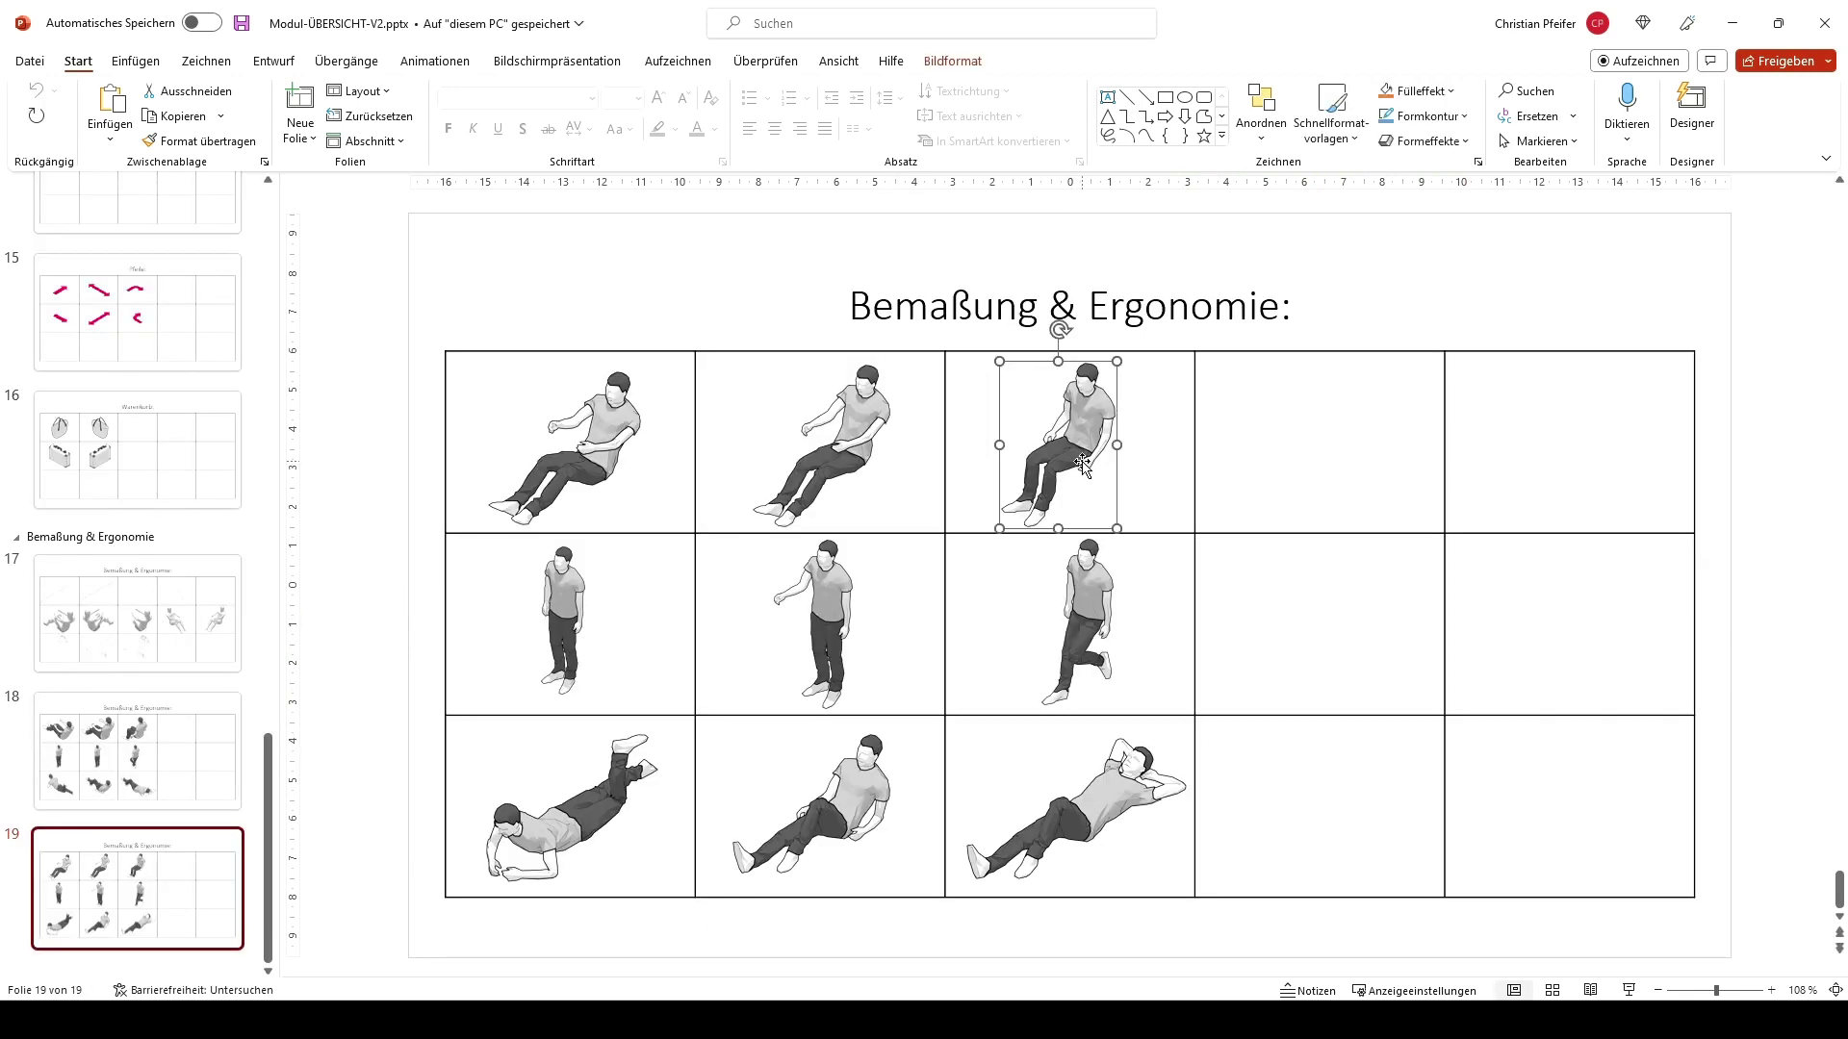
pyautogui.click(1732, 23)
pyautogui.hotkey('ctrl', 'v')
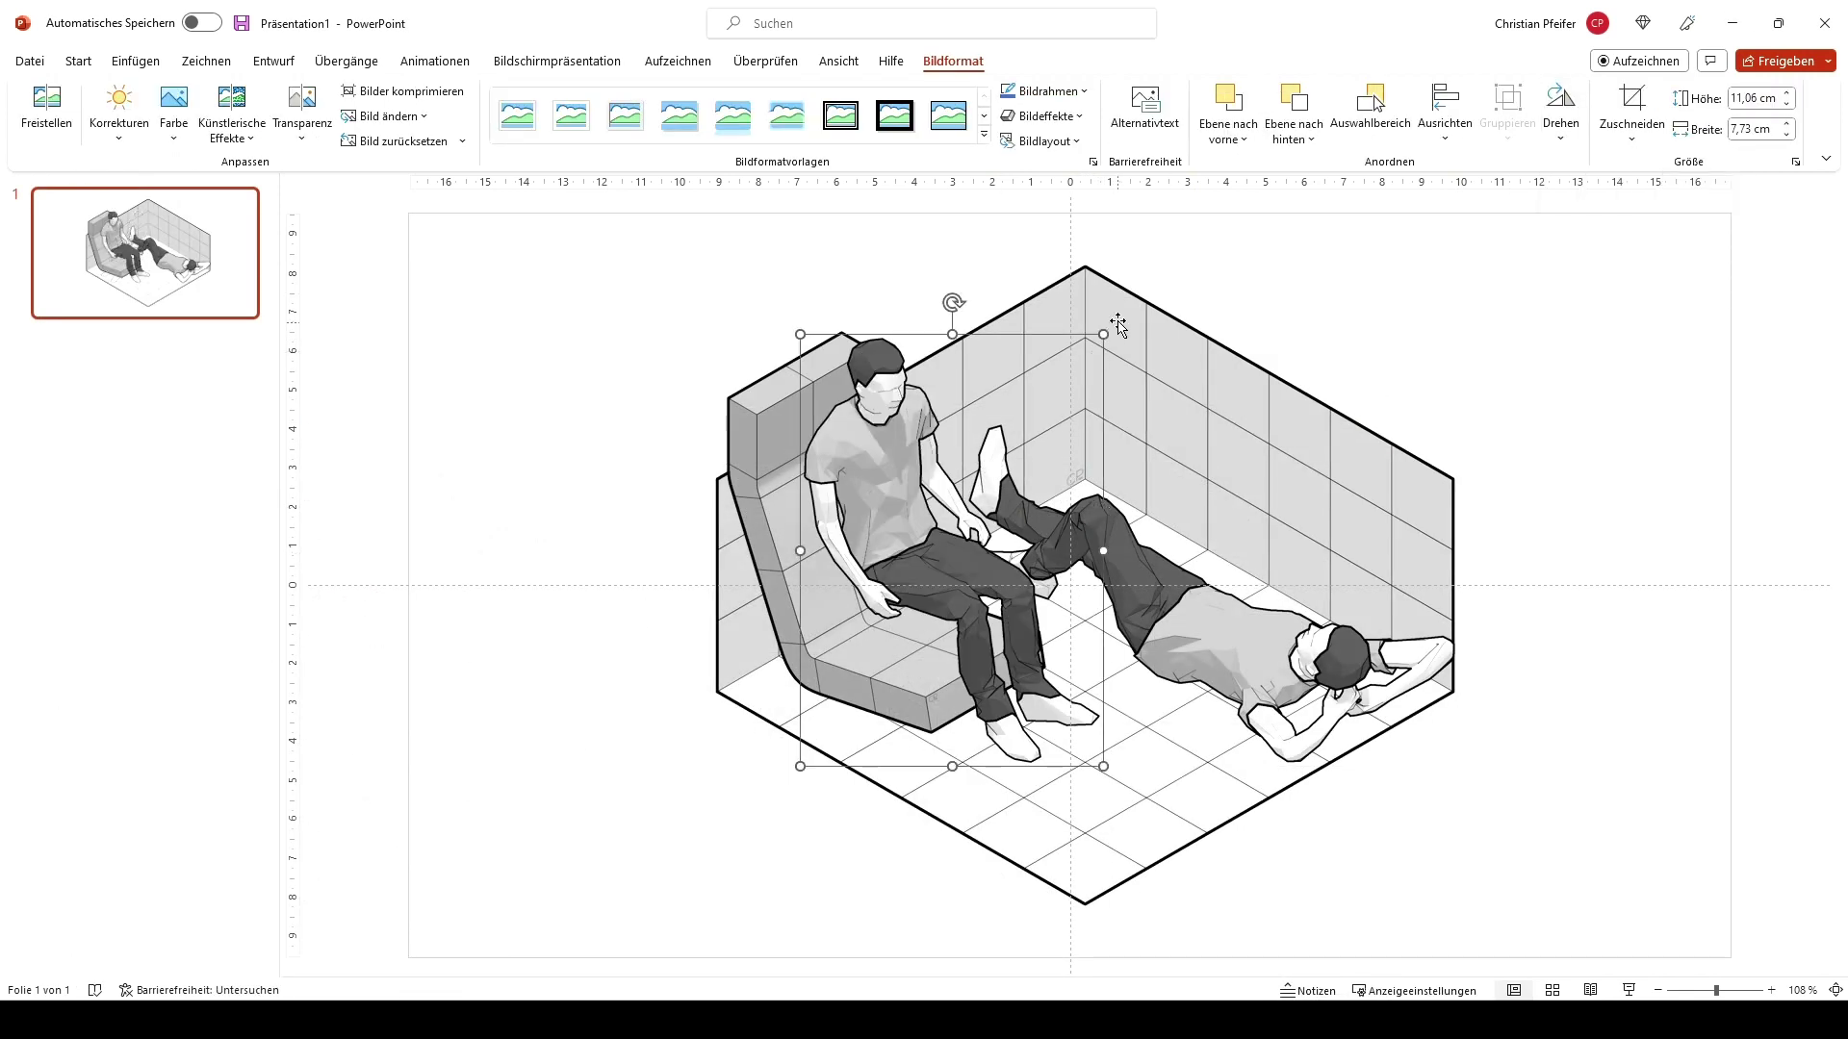
pyautogui.moveTo(1103, 334); pyautogui.dragTo(1122, 322)
pyautogui.moveTo(923, 486); pyautogui.dragTo(914, 509)
pyautogui.click(1469, 267)
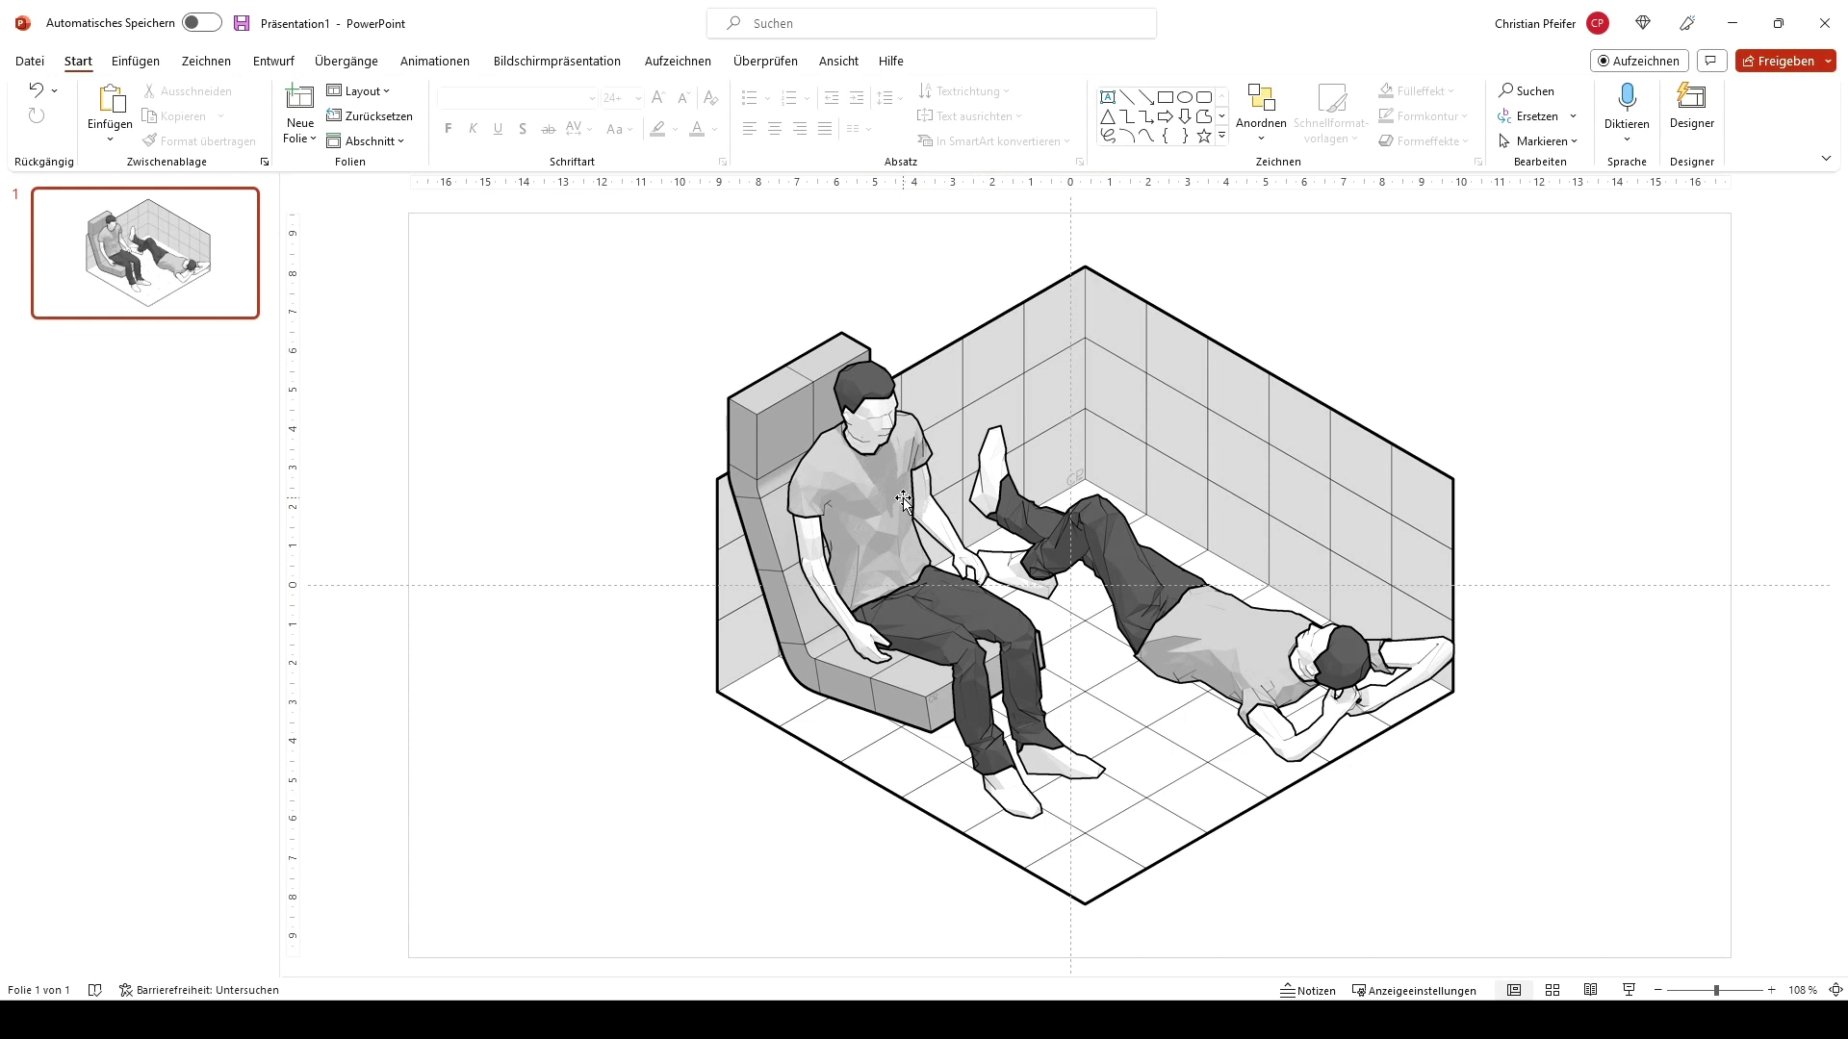
# Step: Delete the seated man, the chair and the lying man from the isometric room
pyautogui.click(821, 503)
pyautogui.press('Delete')
pyautogui.click(821, 503)
pyautogui.press('Delete')
pyautogui.click(1094, 522)
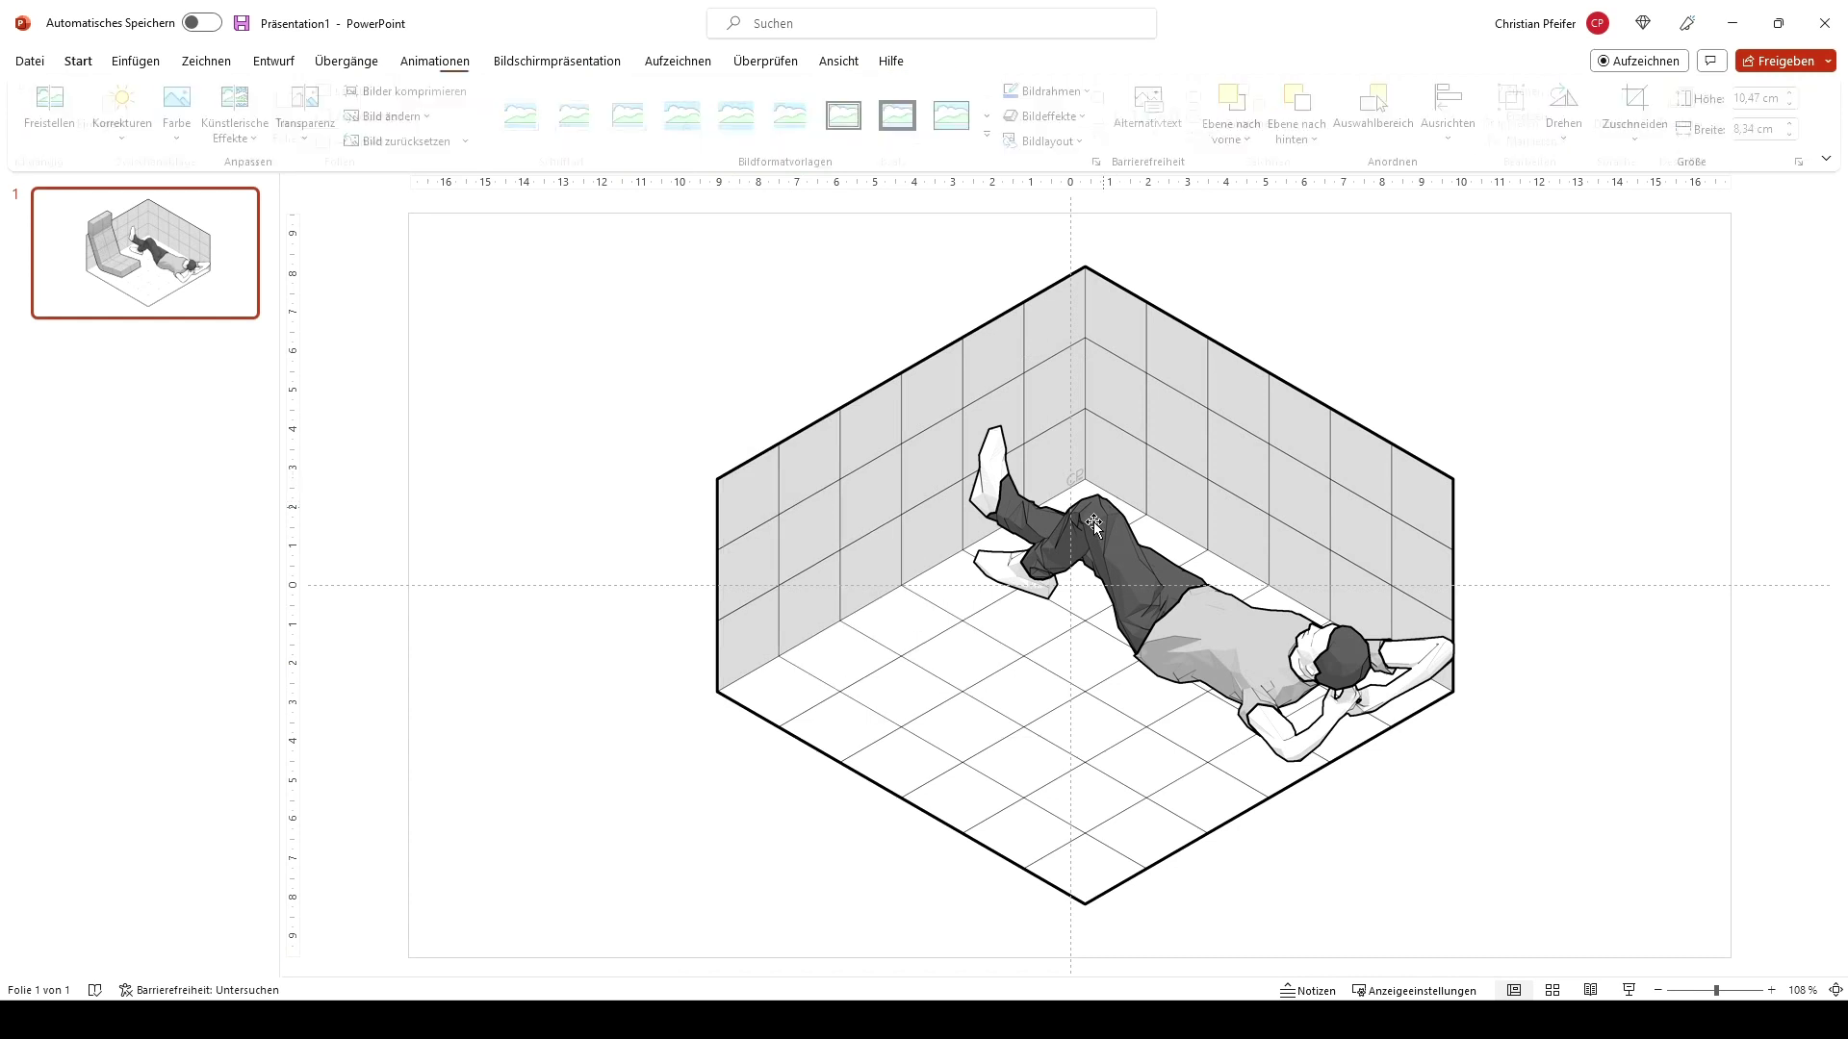
pyautogui.press('Delete')
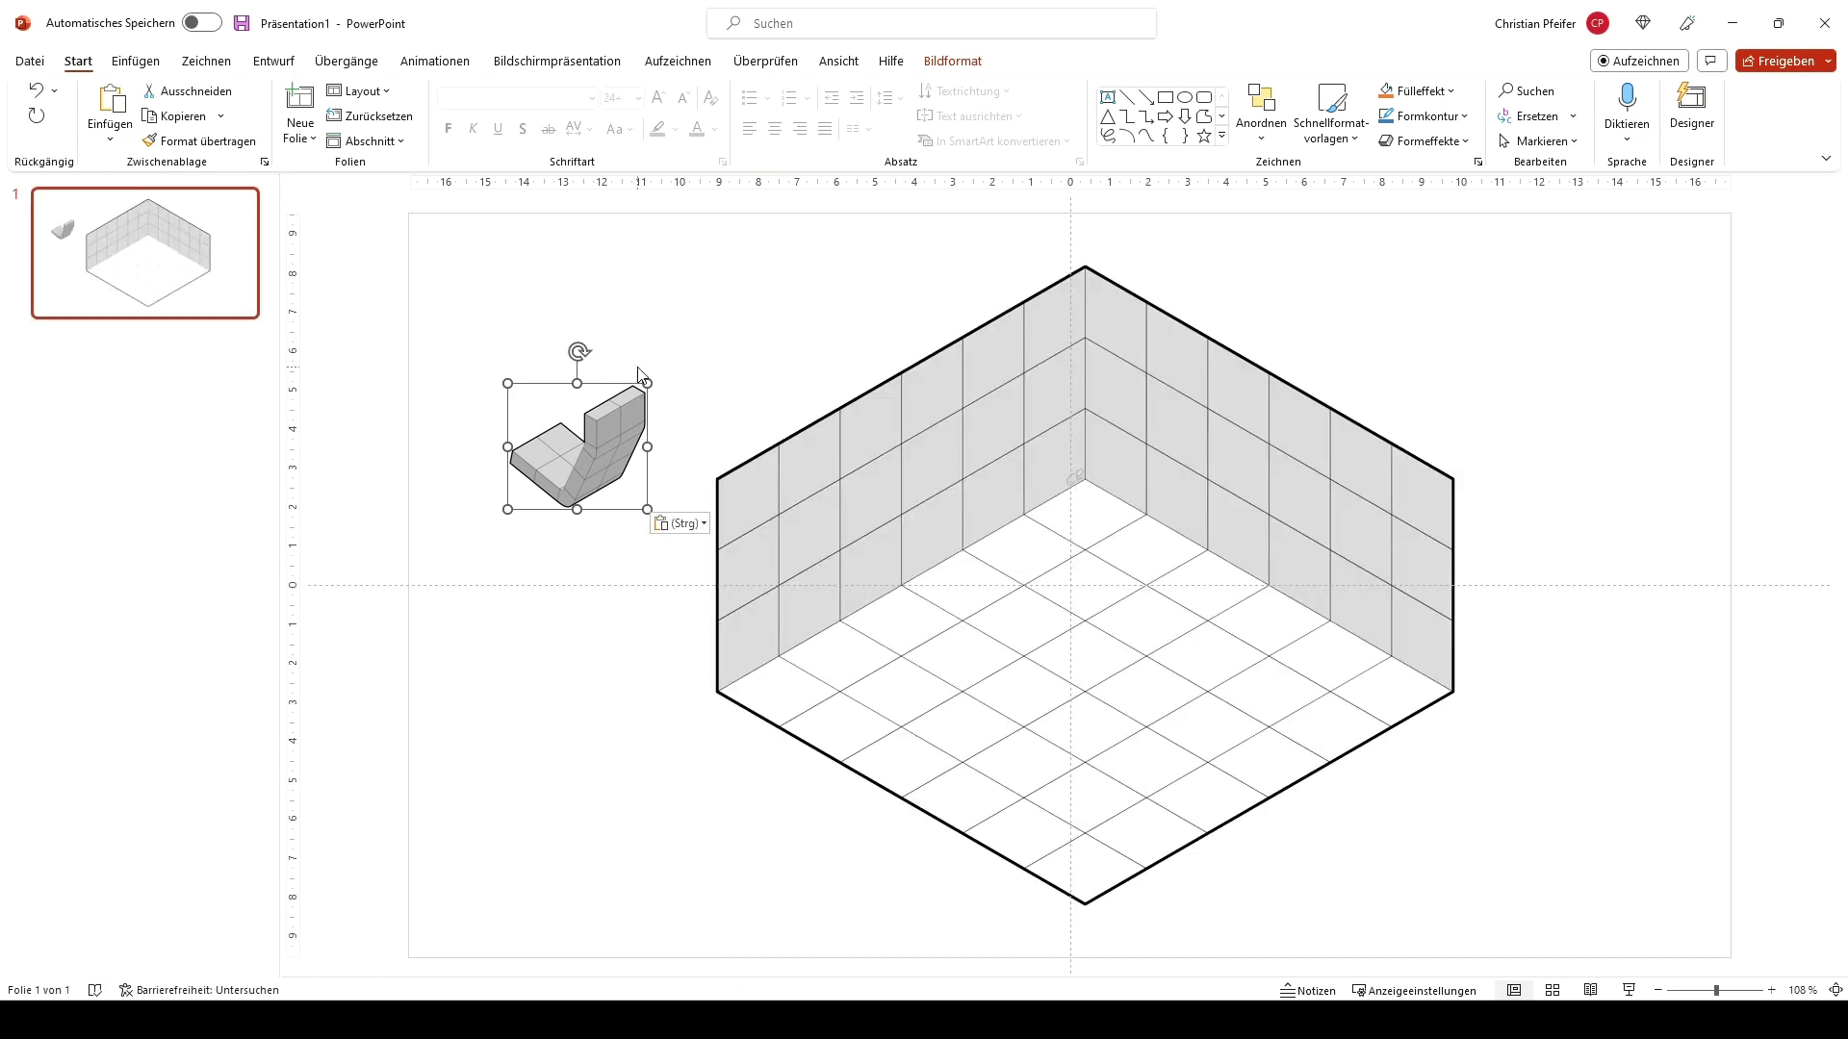
# Step: Enlarge and place the pasted seat, then select the plain ring on Lenkräder slide 9
pyautogui.moveTo(652, 363); pyautogui.dragTo(908, 280)
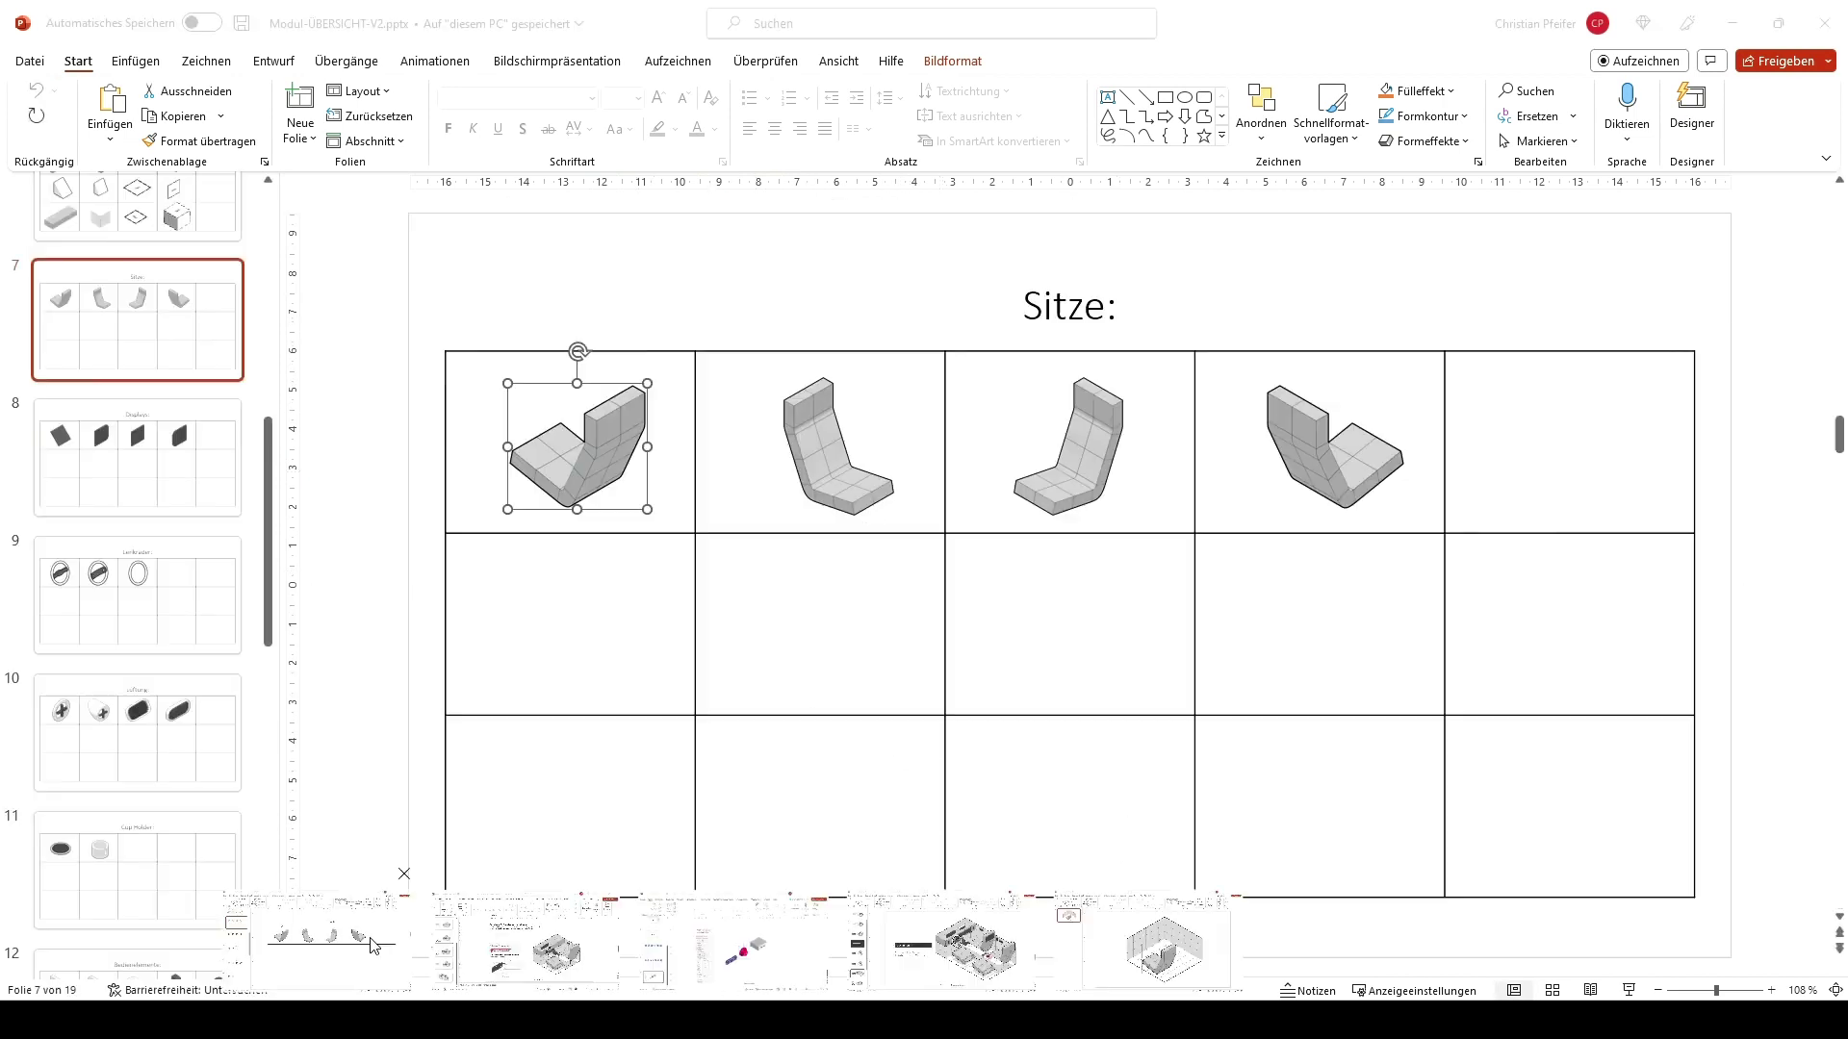
pyautogui.click(373, 946)
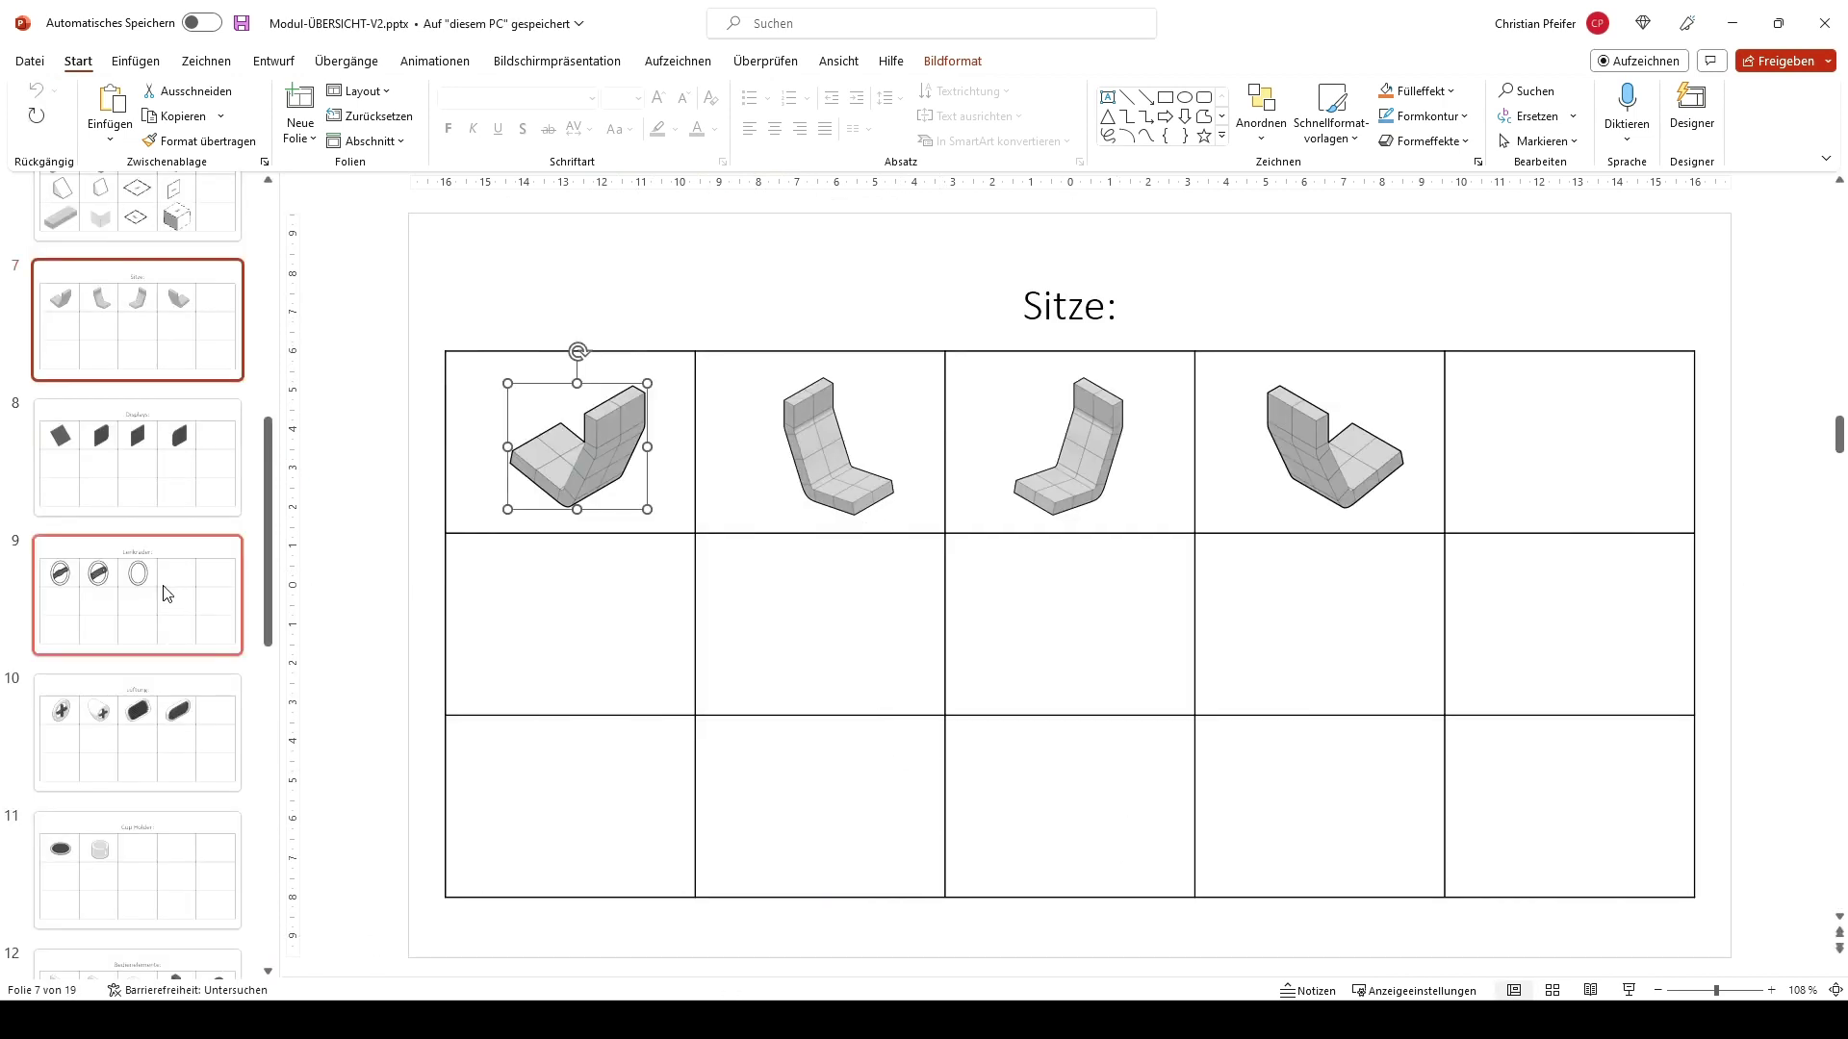
pyautogui.click(132, 584)
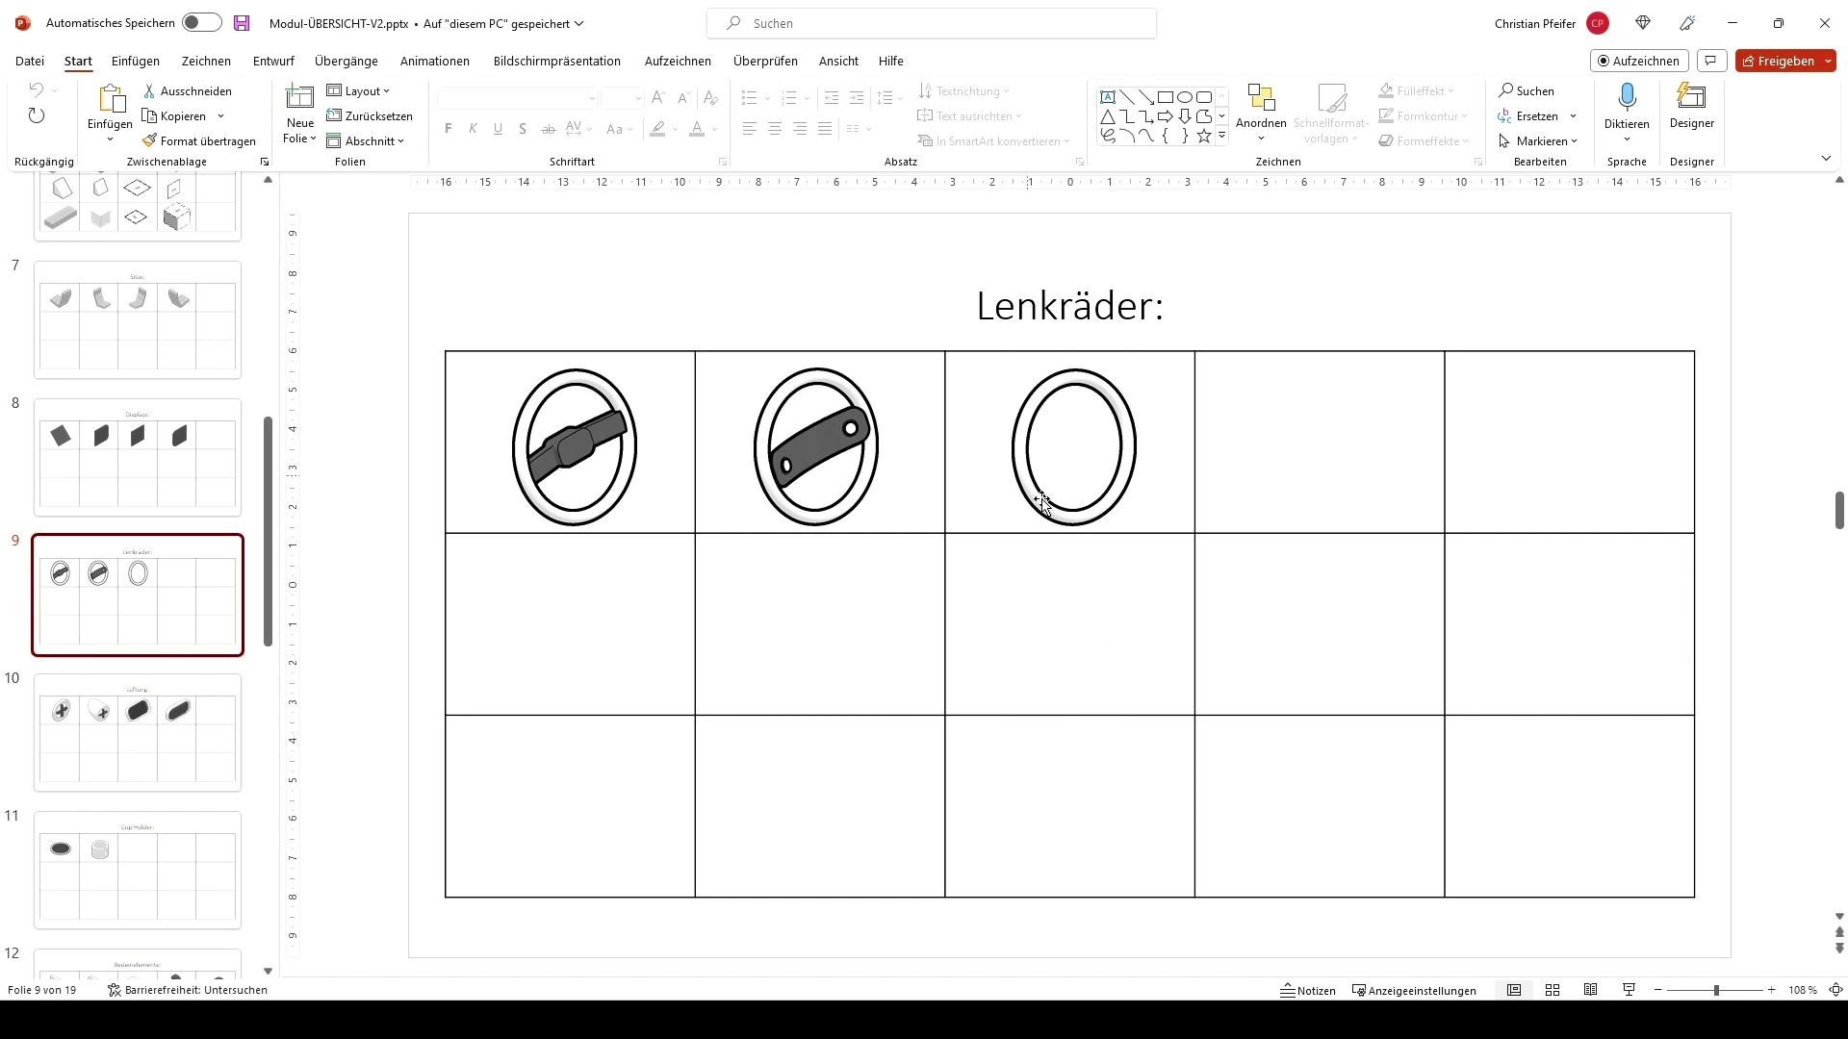
pyautogui.click(1028, 471)
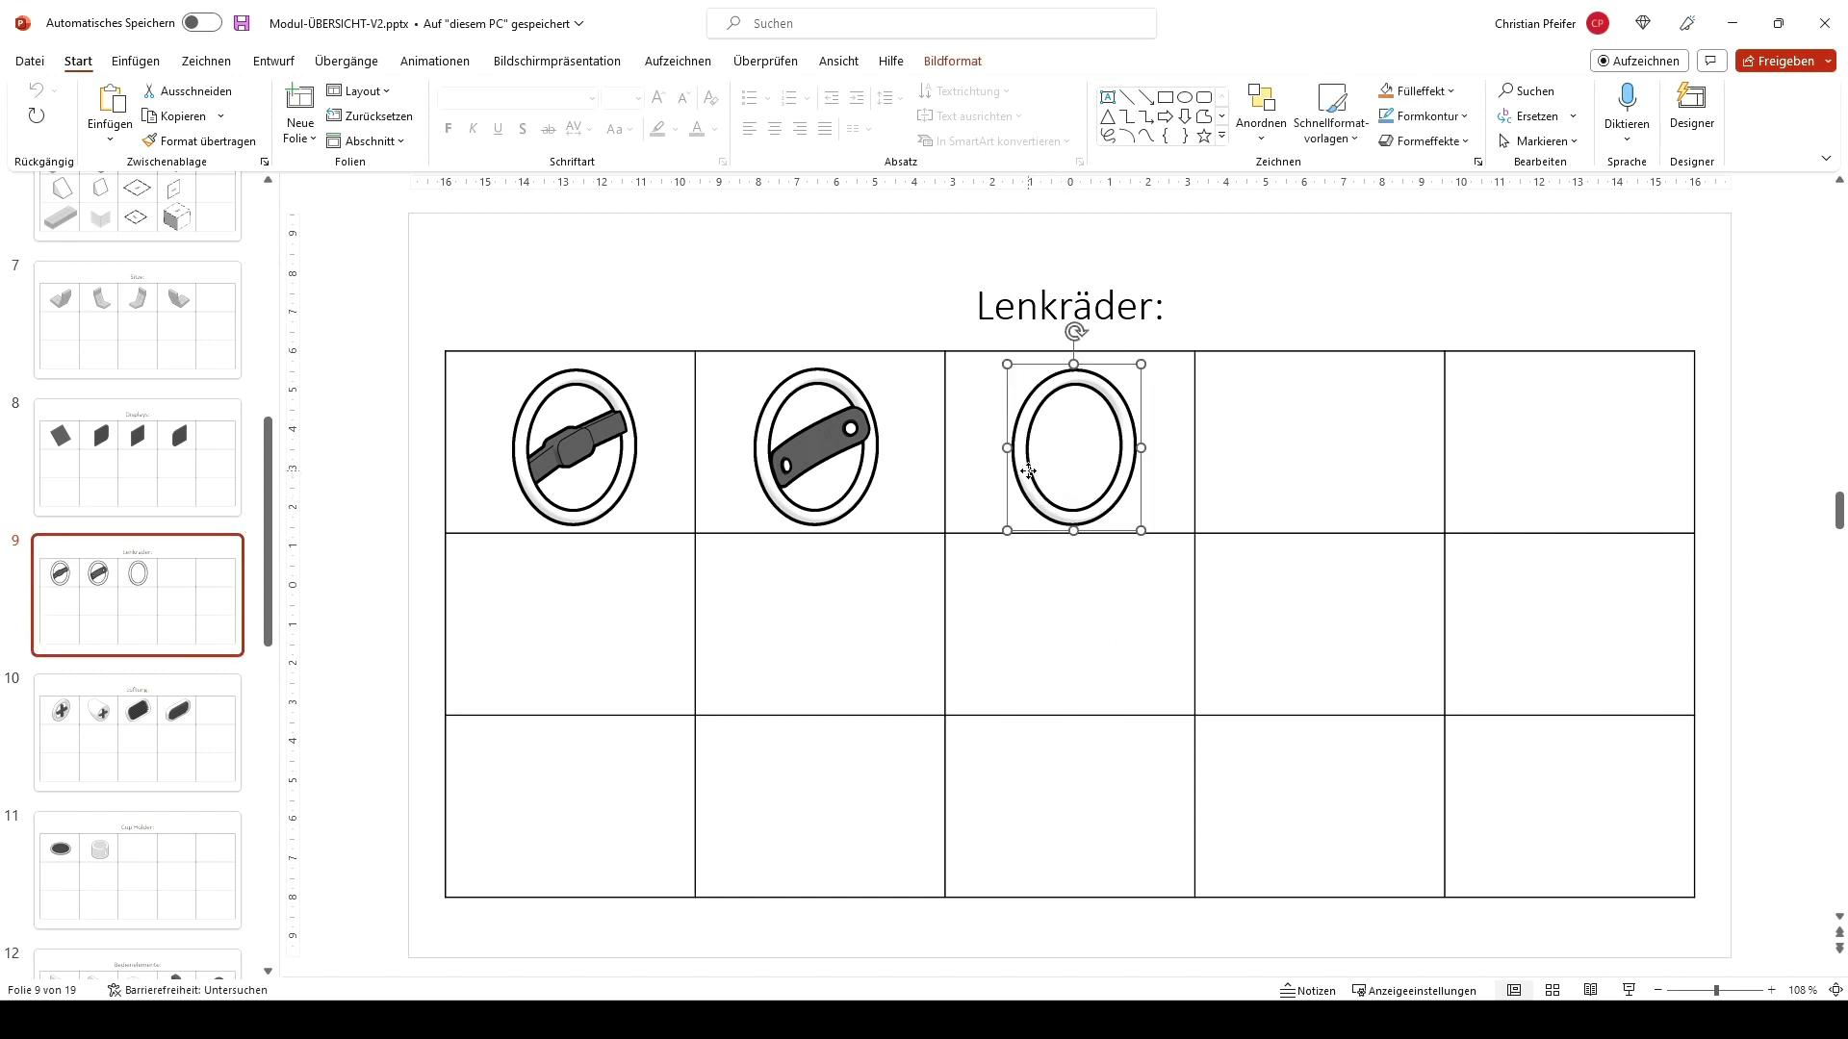
# Step: Add an empty second slide after slide 1 and paste the steering-wheel ring onto it
pyautogui.hotkey('alt', 'Tab')
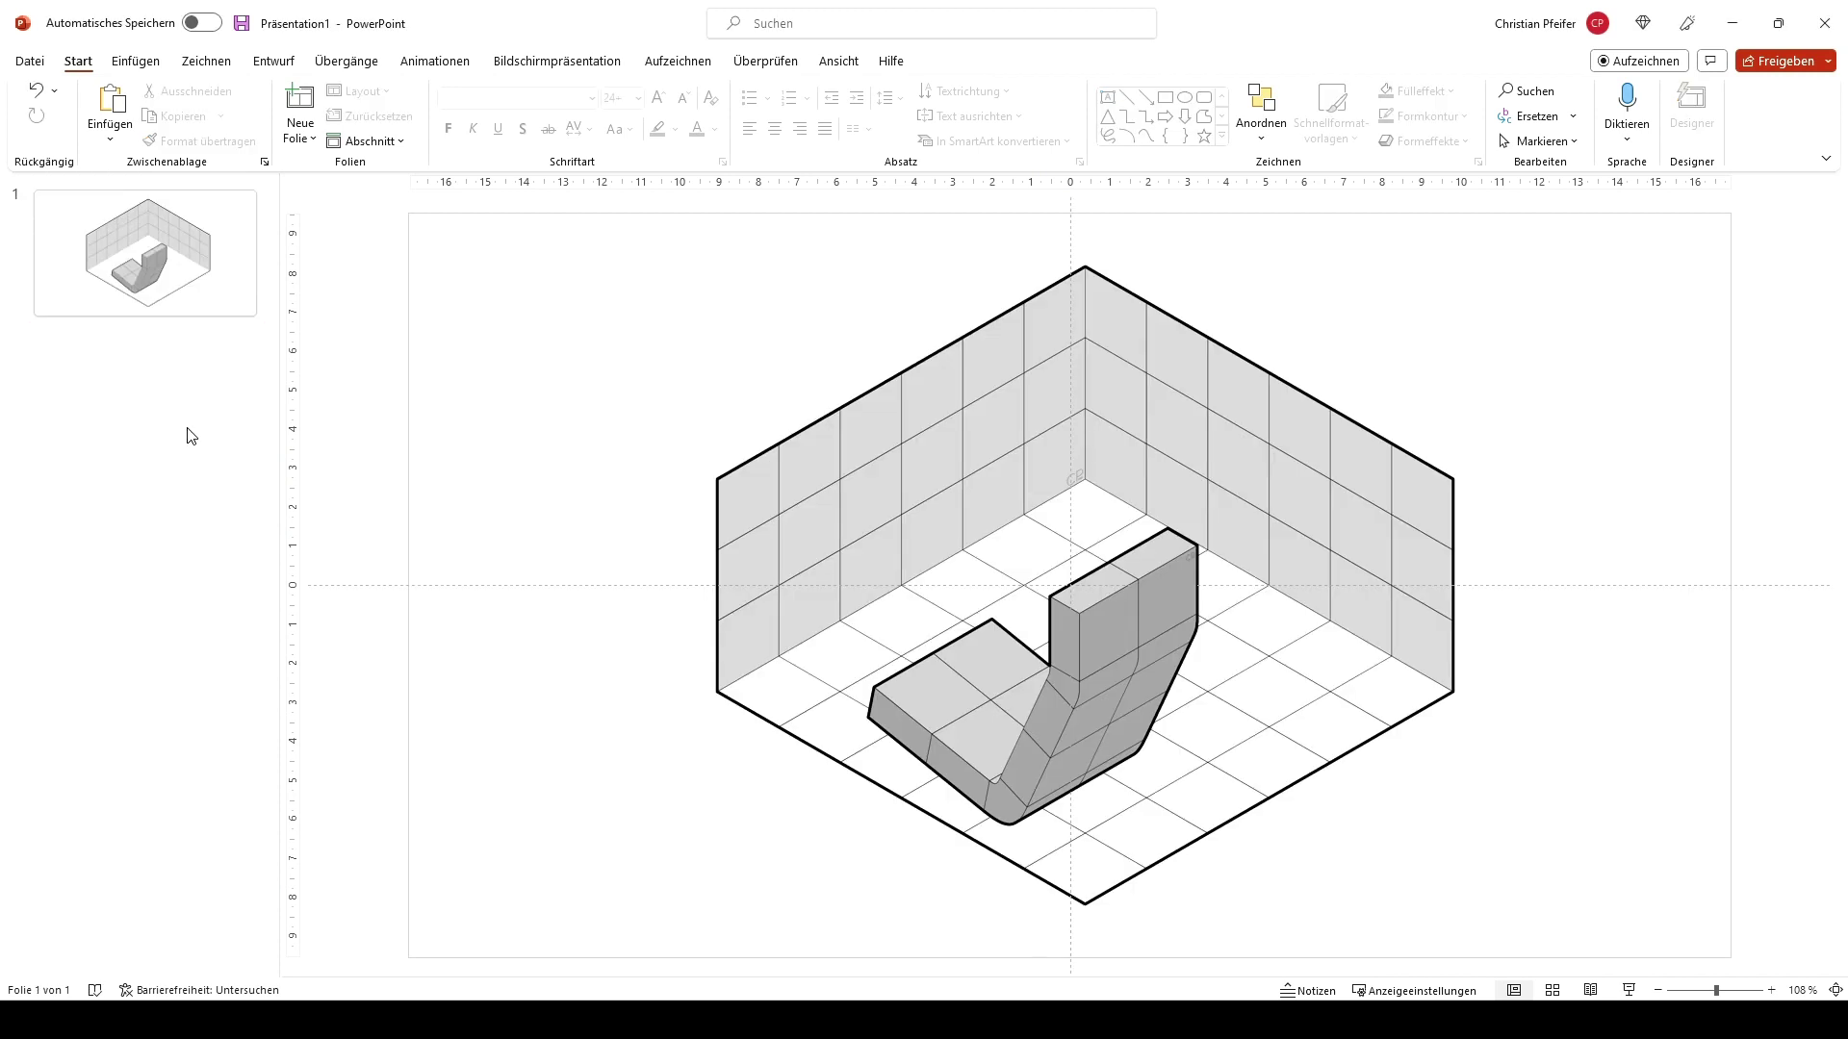
pyautogui.rightClick(190, 436)
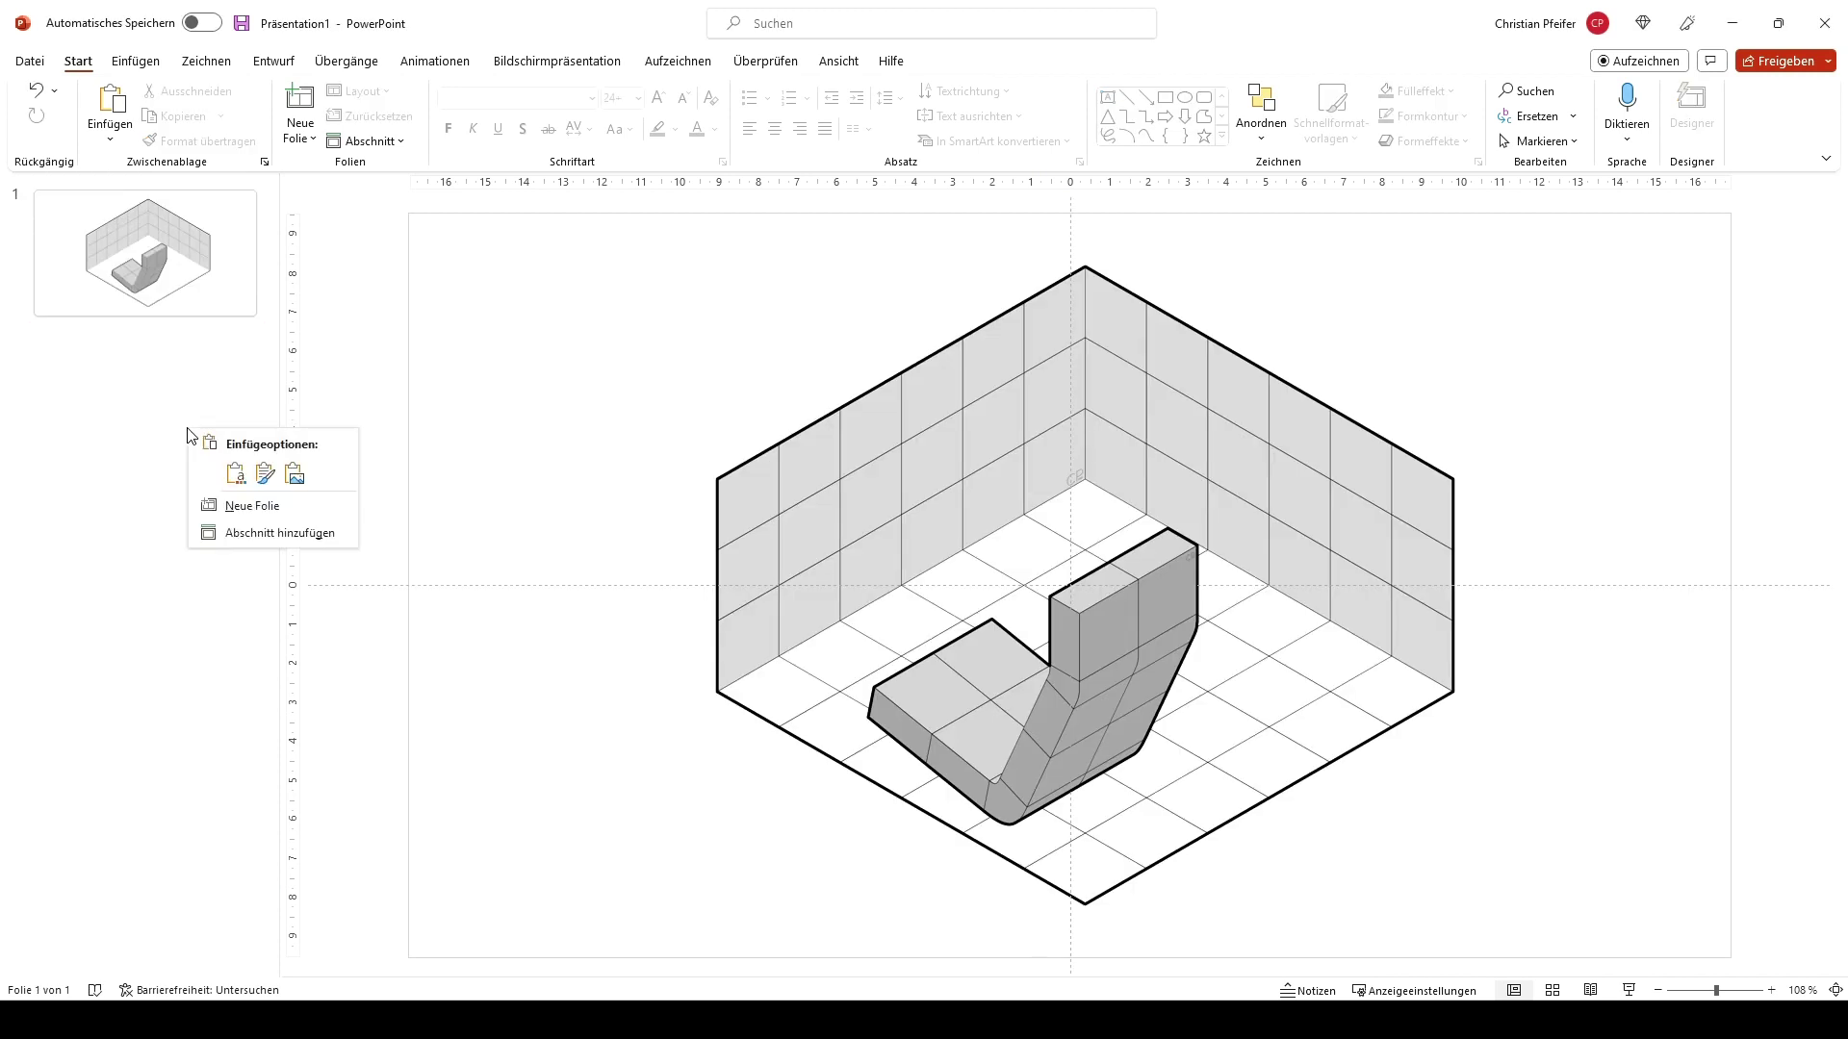
pyautogui.click(268, 517)
pyautogui.moveTo(464, 221); pyautogui.dragTo(1735, 922)
pyautogui.press('Delete')
pyautogui.hotkey('ctrl', 'v')
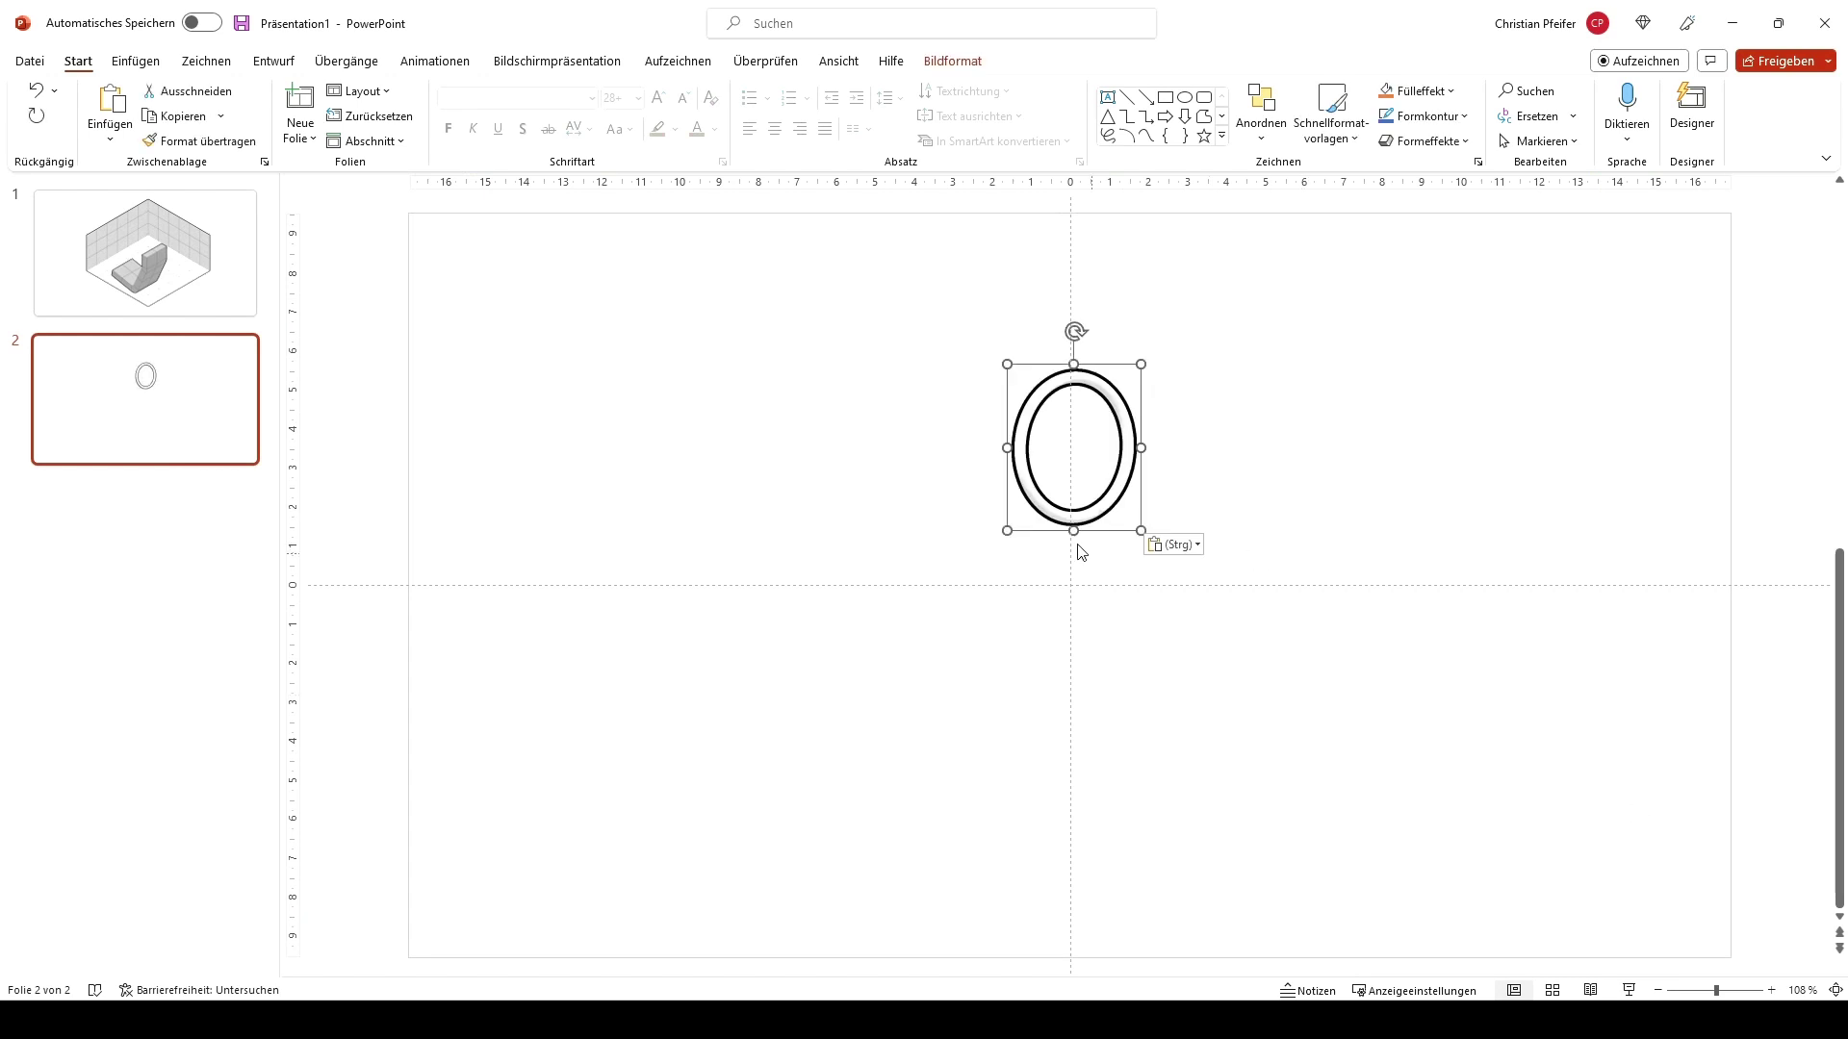
# Step: Enlarge the steering-wheel ring and centre it on slide 2
pyautogui.moveTo(1005, 530); pyautogui.dragTo(735, 770)
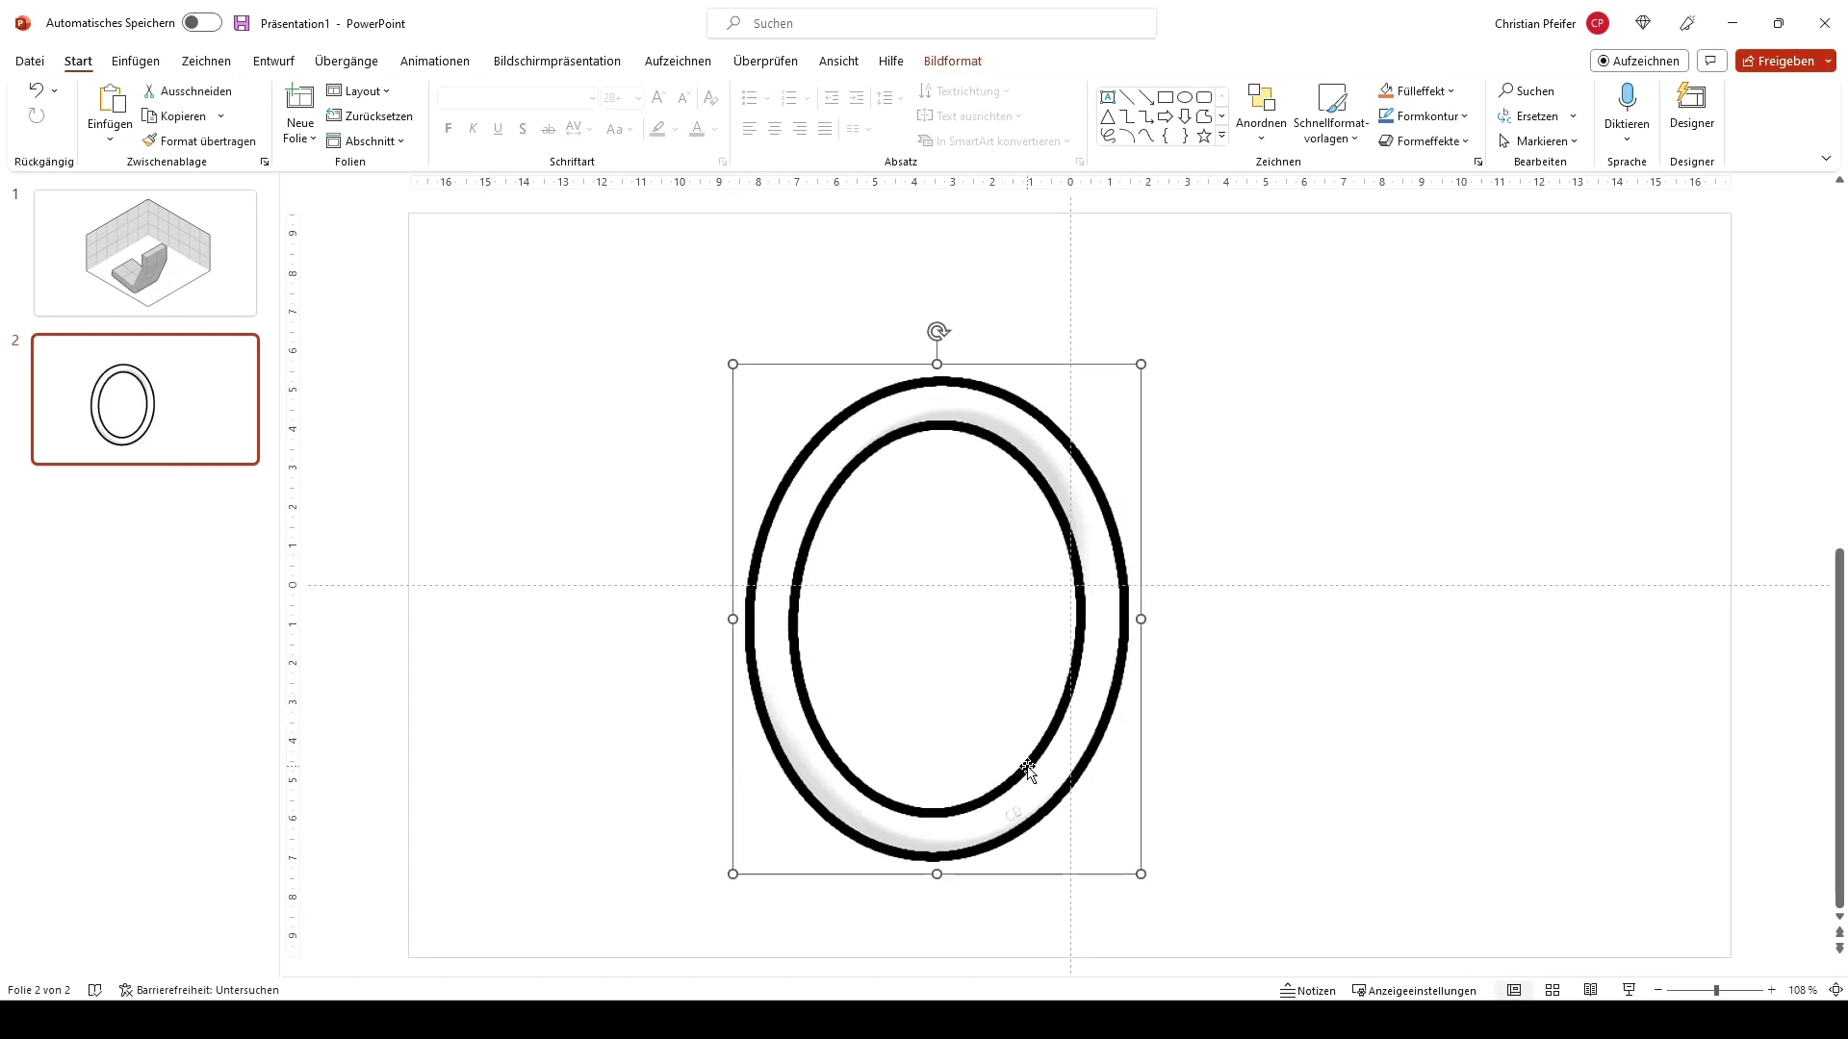
pyautogui.moveTo(1023, 767); pyautogui.dragTo(1112, 715)
pyautogui.moveTo(1233, 311); pyautogui.dragTo(1290, 276)
pyautogui.moveTo(1224, 352); pyautogui.dragTo(1209, 416)
# Step: Set the slide 2 background transparency to 100 % in Hintergrund formatieren
pyautogui.rightClick(1362, 424)
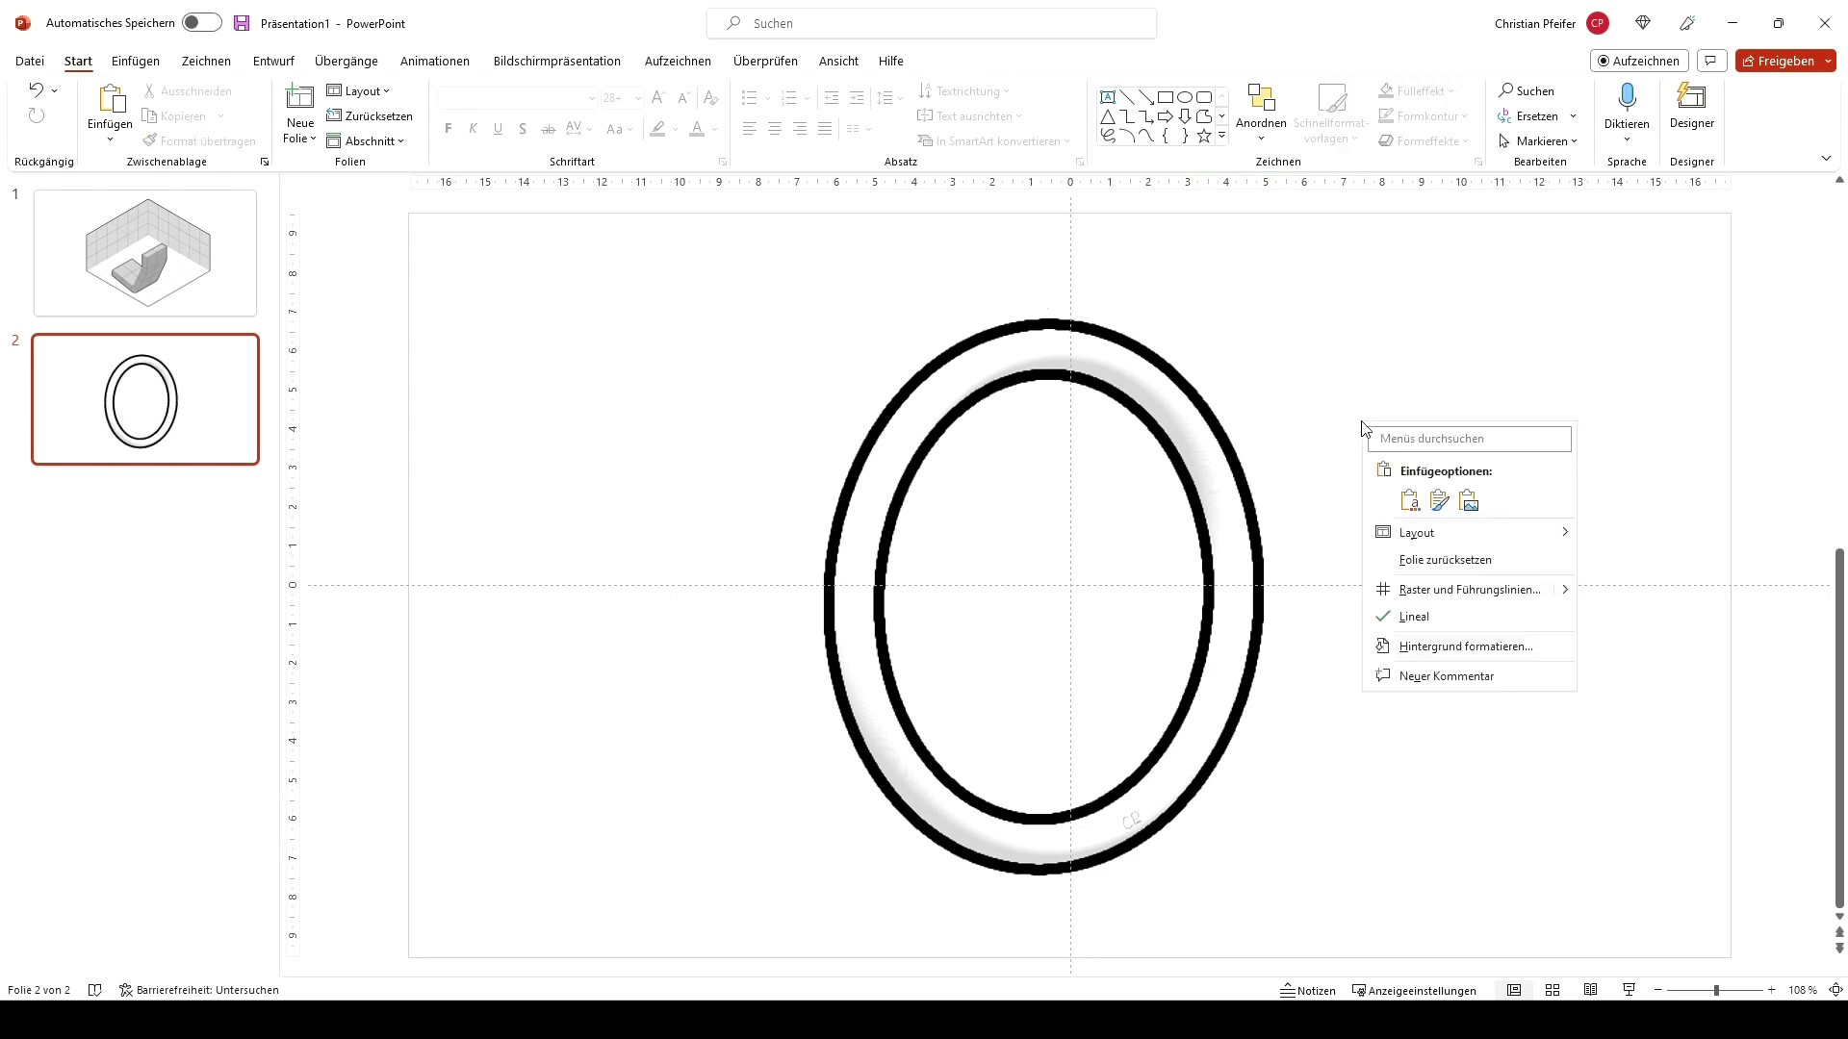
pyautogui.click(1466, 646)
pyautogui.moveTo(1689, 460); pyautogui.dragTo(1846, 478)
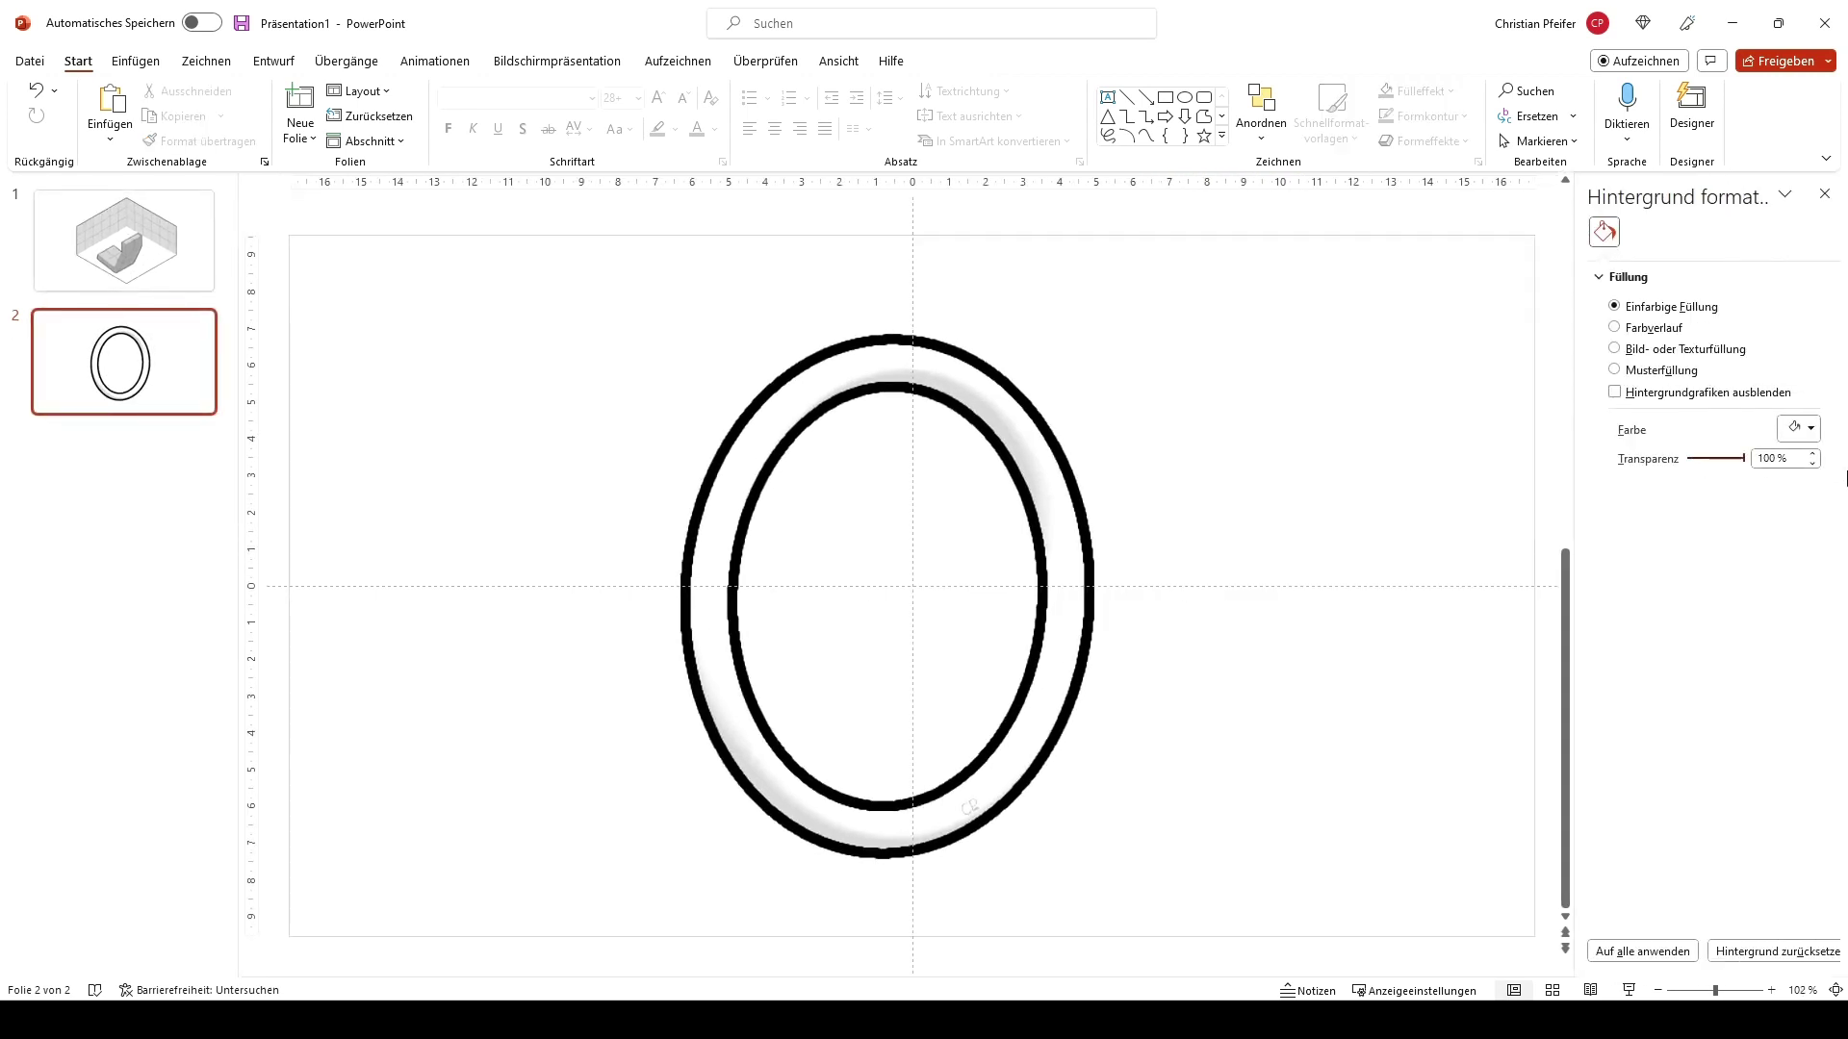
# Step: Place slide 2 as a zoom on the room slide, nudge it up-left, then reopen slide 2
pyautogui.click(198, 256)
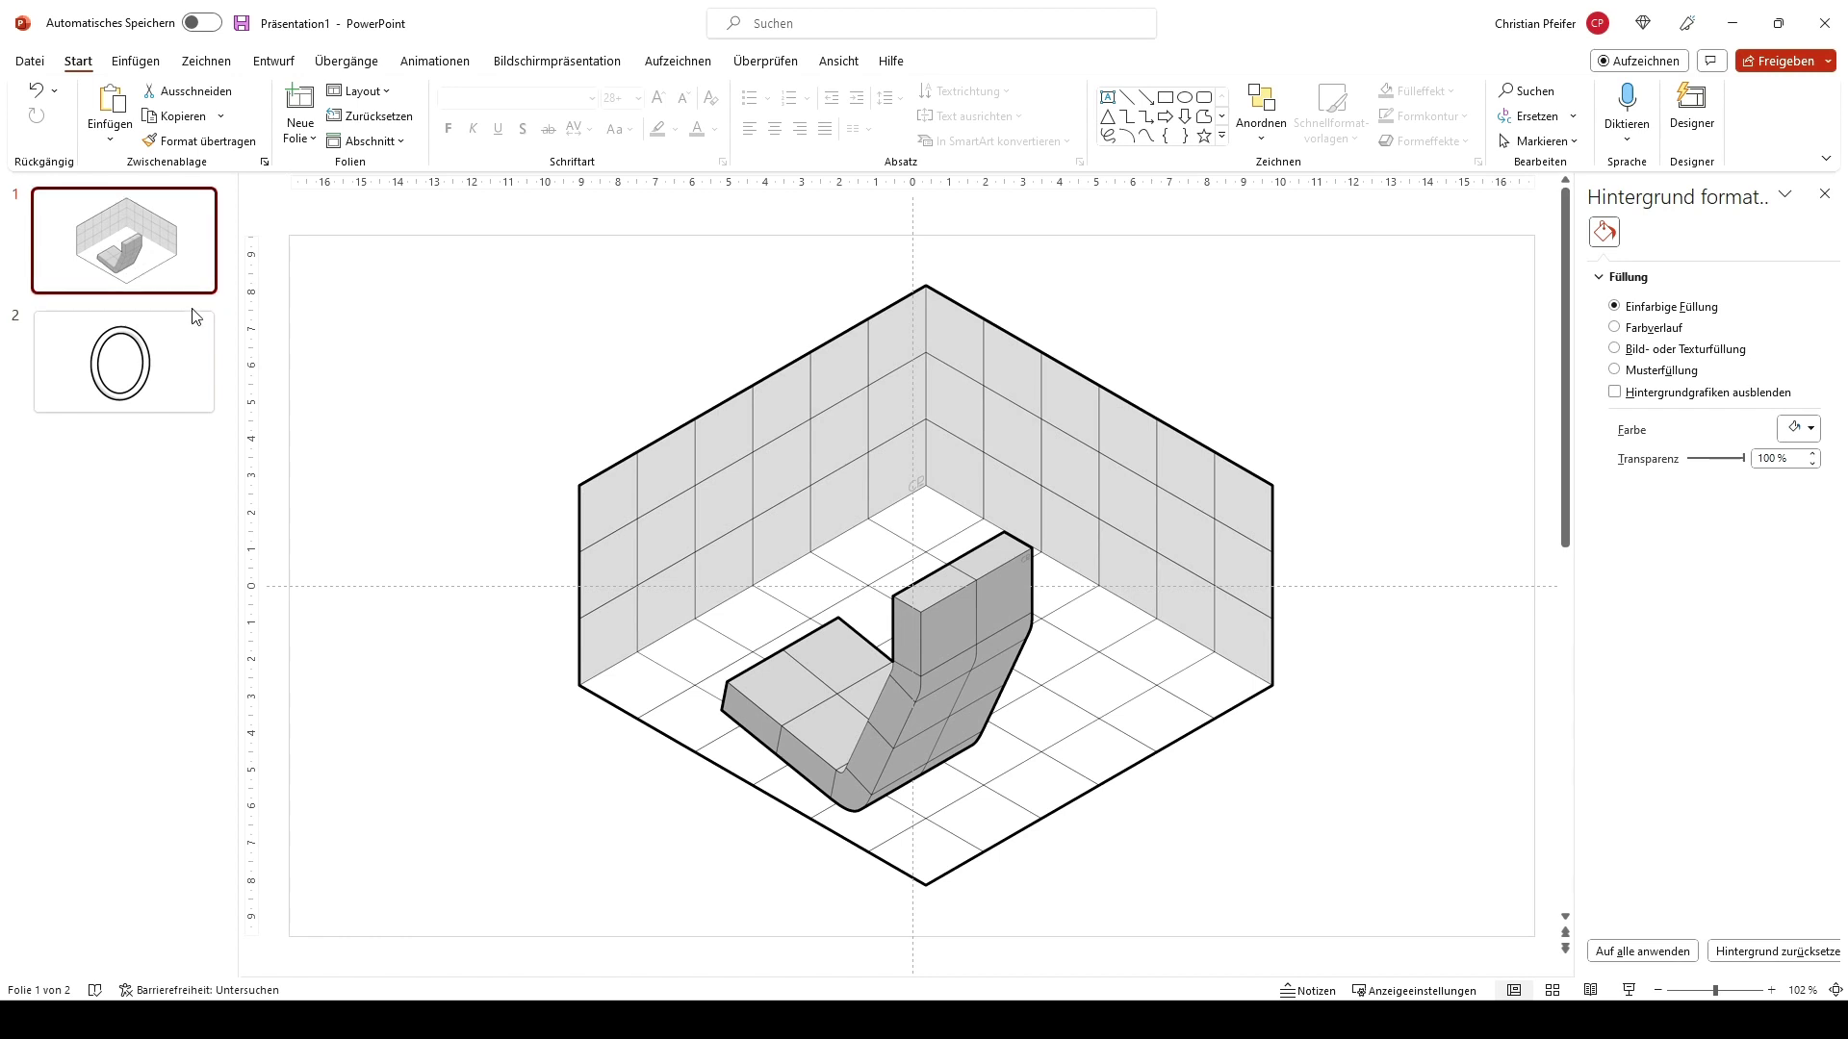
pyautogui.moveTo(123, 378); pyautogui.dragTo(782, 552)
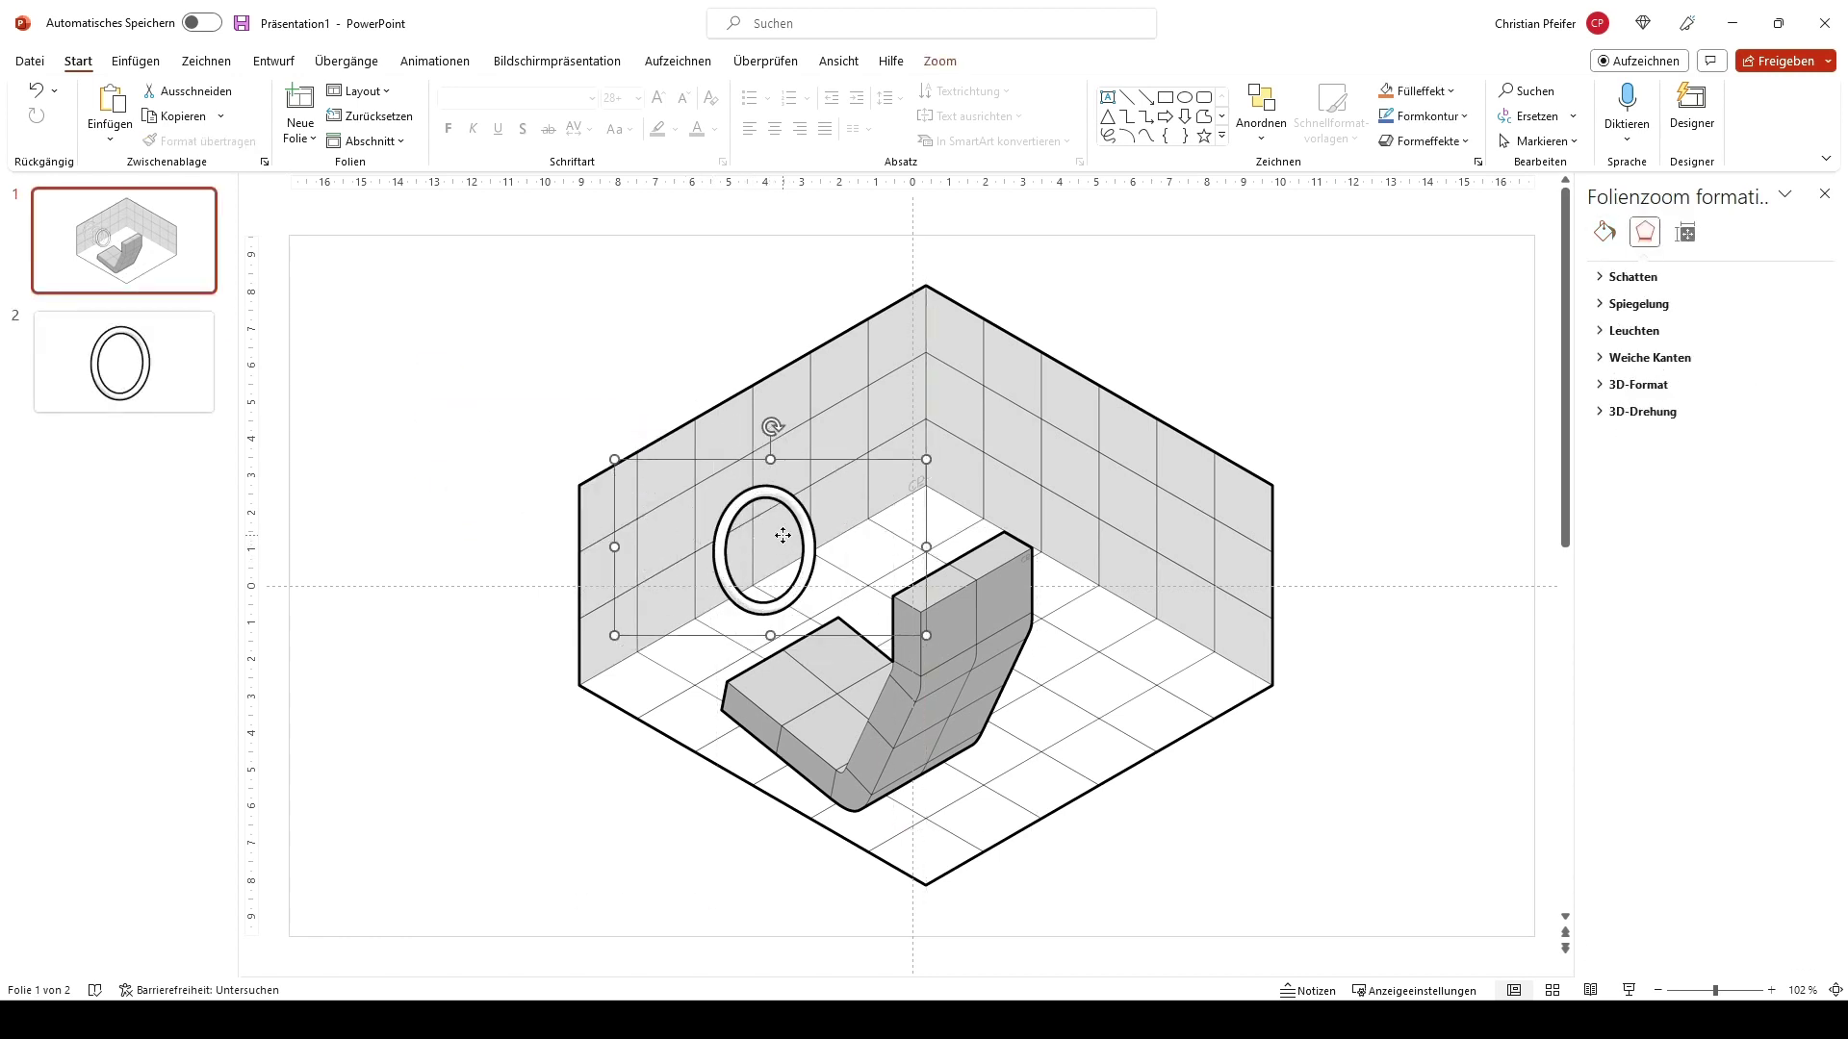
pyautogui.press('Left')
pyautogui.press('Left')
pyautogui.press('Up')
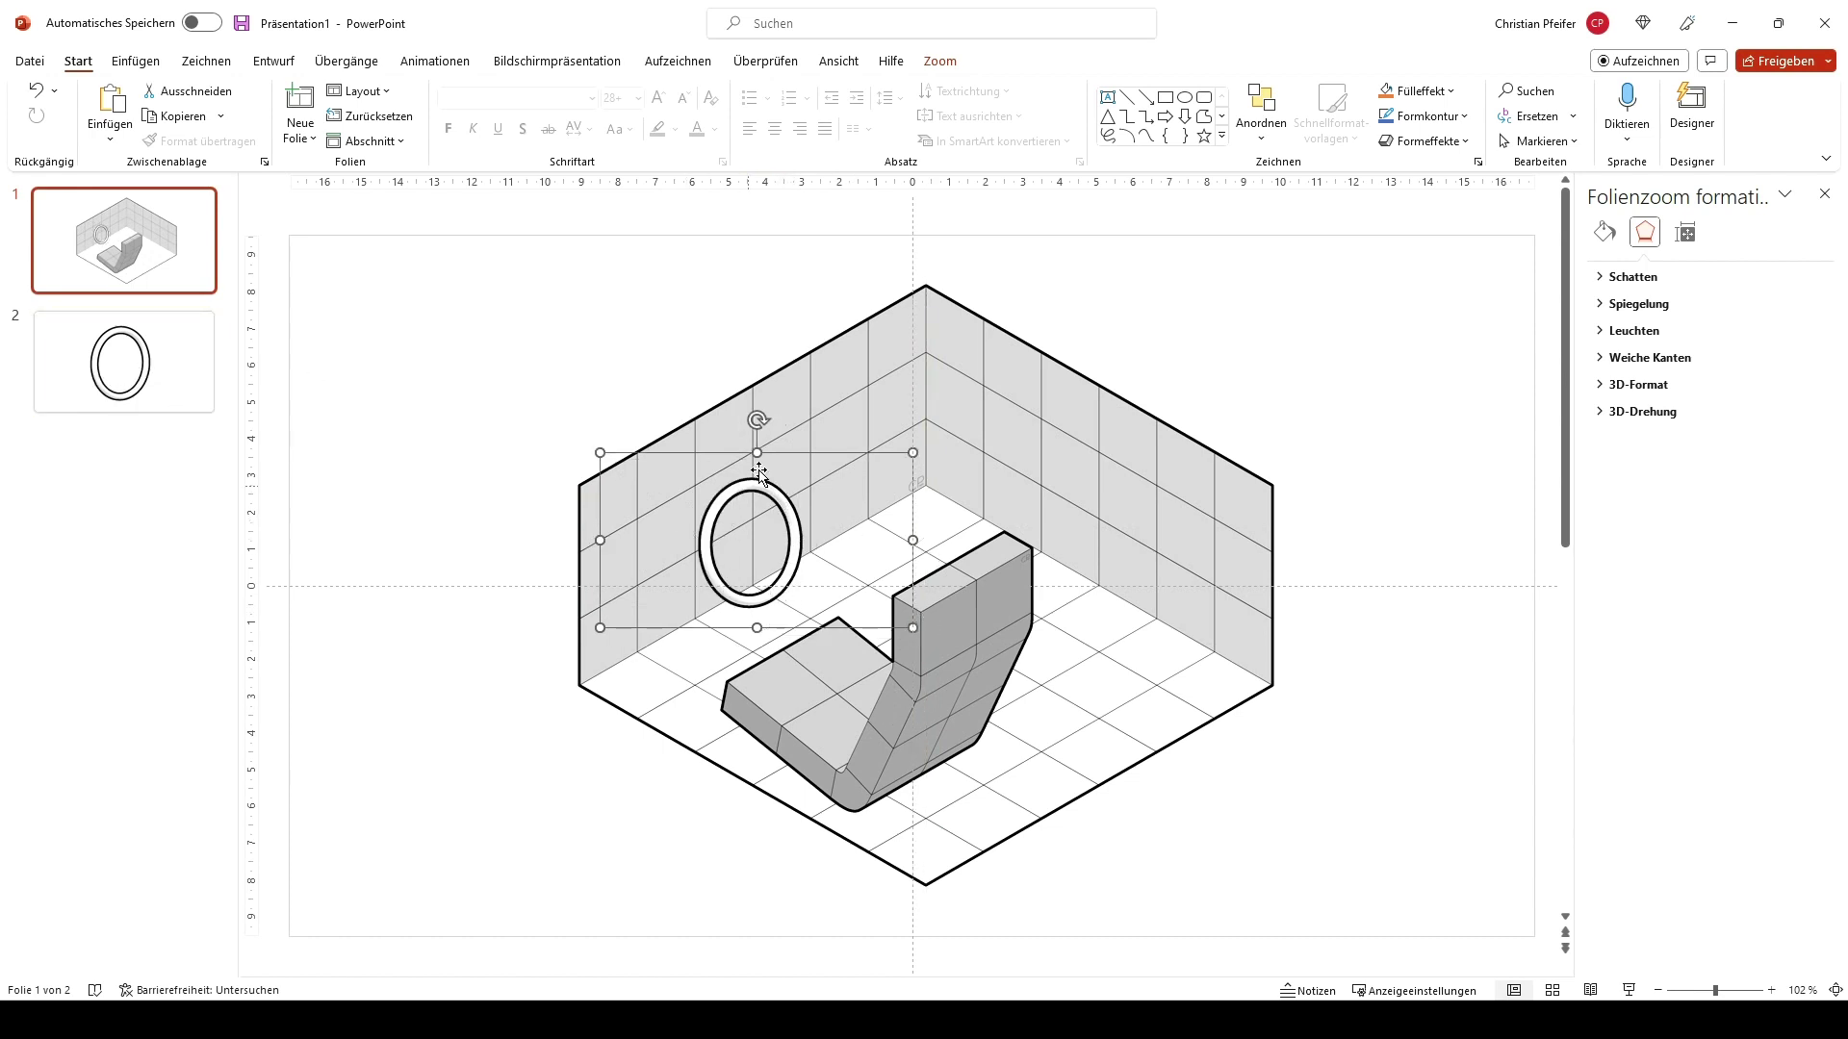
pyautogui.click(178, 362)
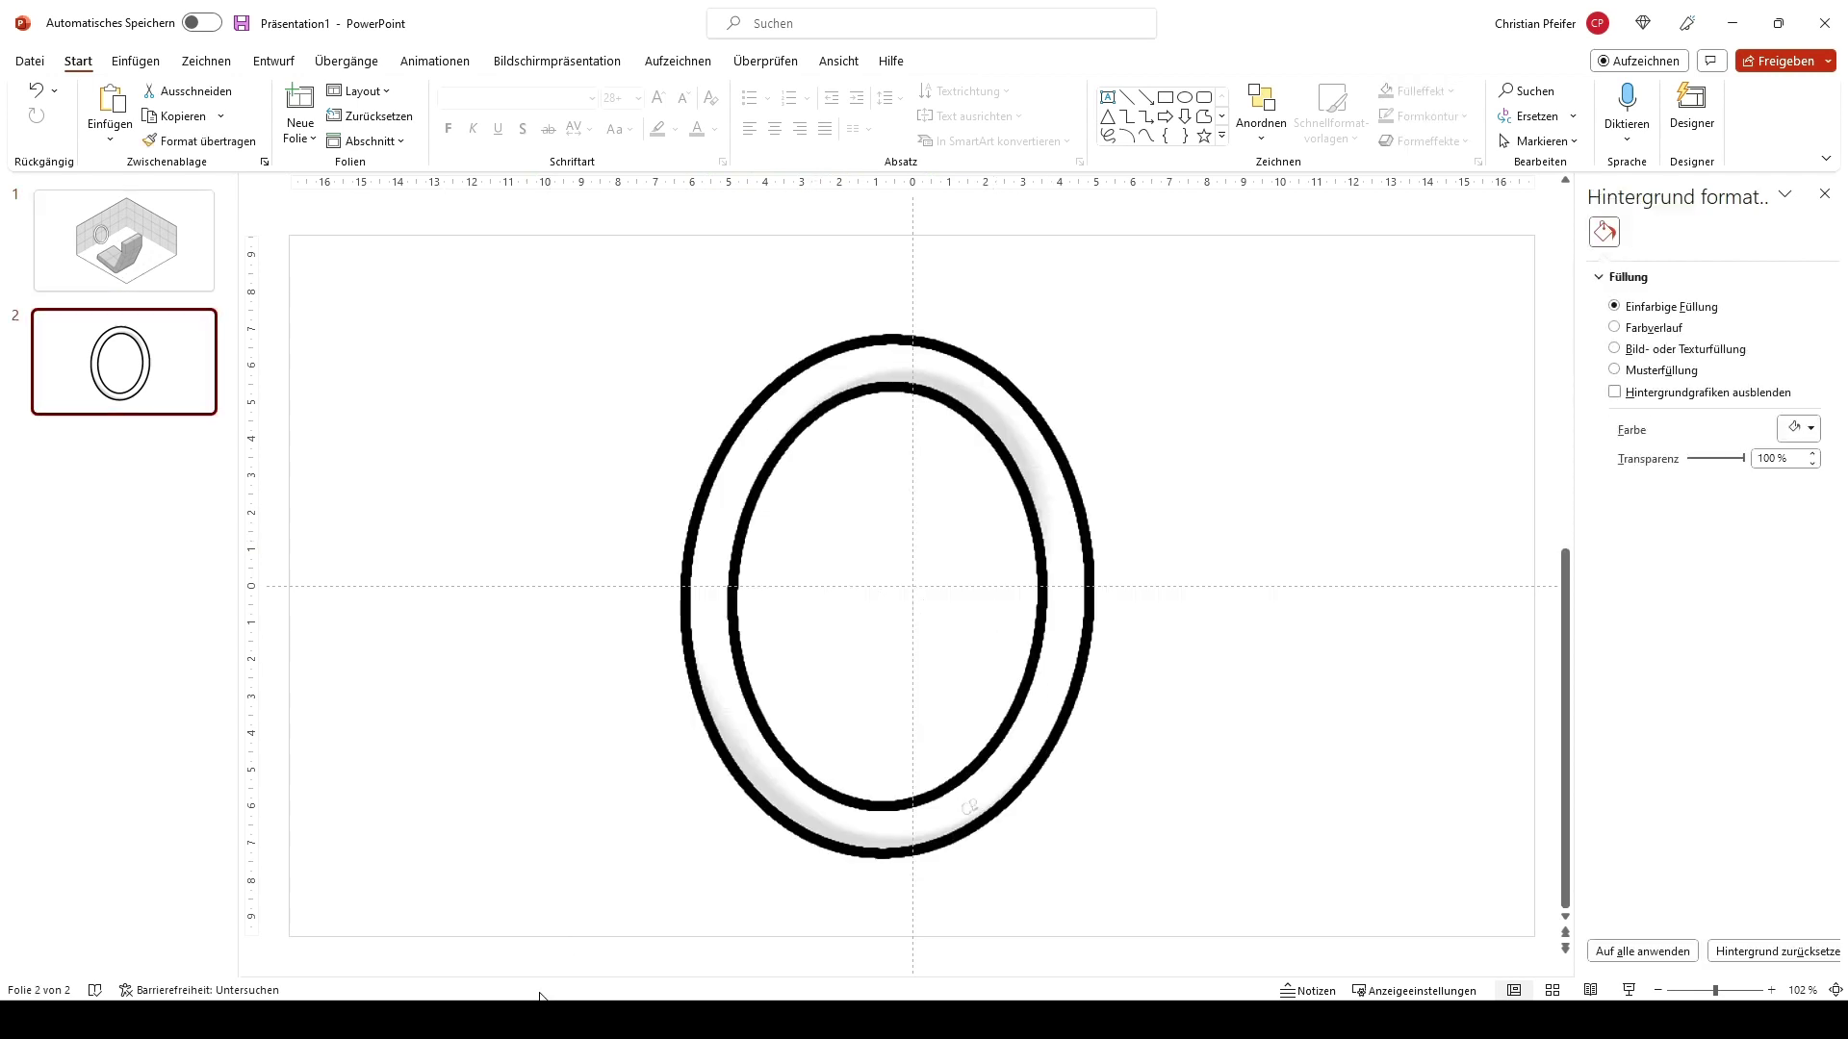
# Step: Paste two round 3D buttons onto the steering-wheel ring on slide 2
pyautogui.hotkey('ctrl', 'v')
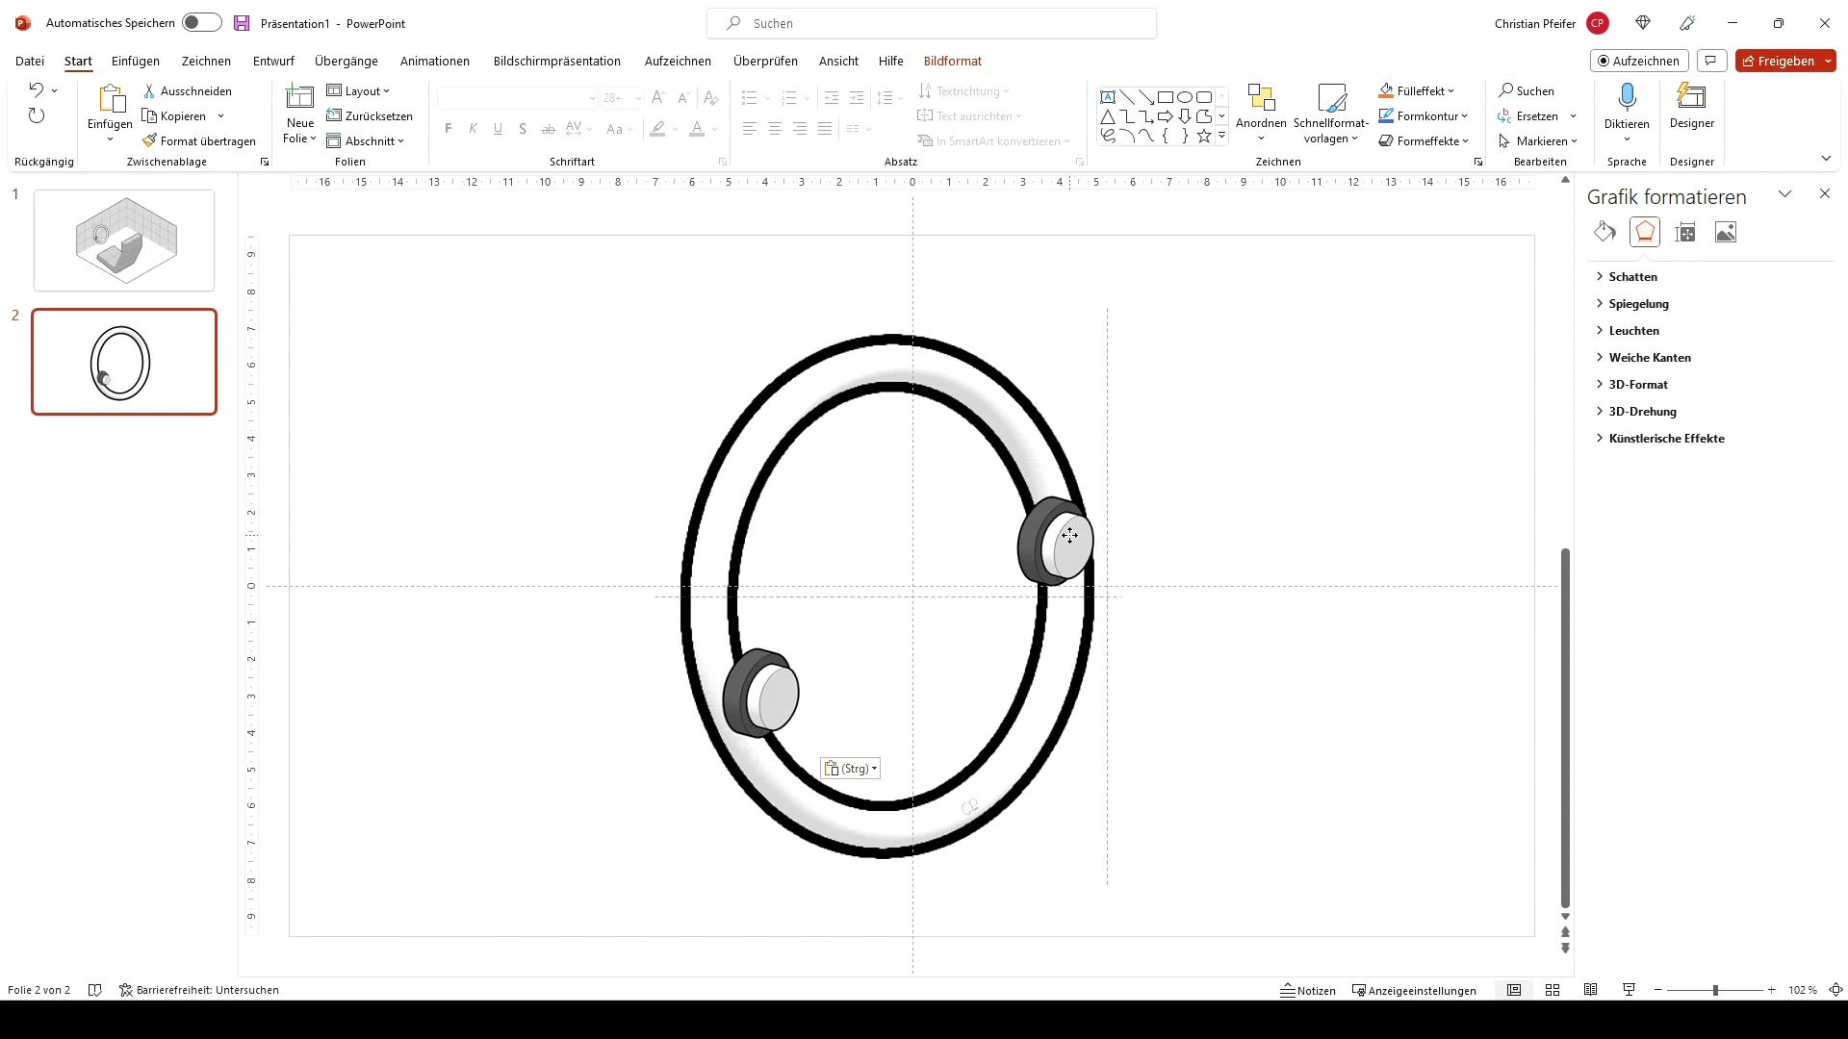
pyautogui.click(1194, 524)
pyautogui.click(94, 251)
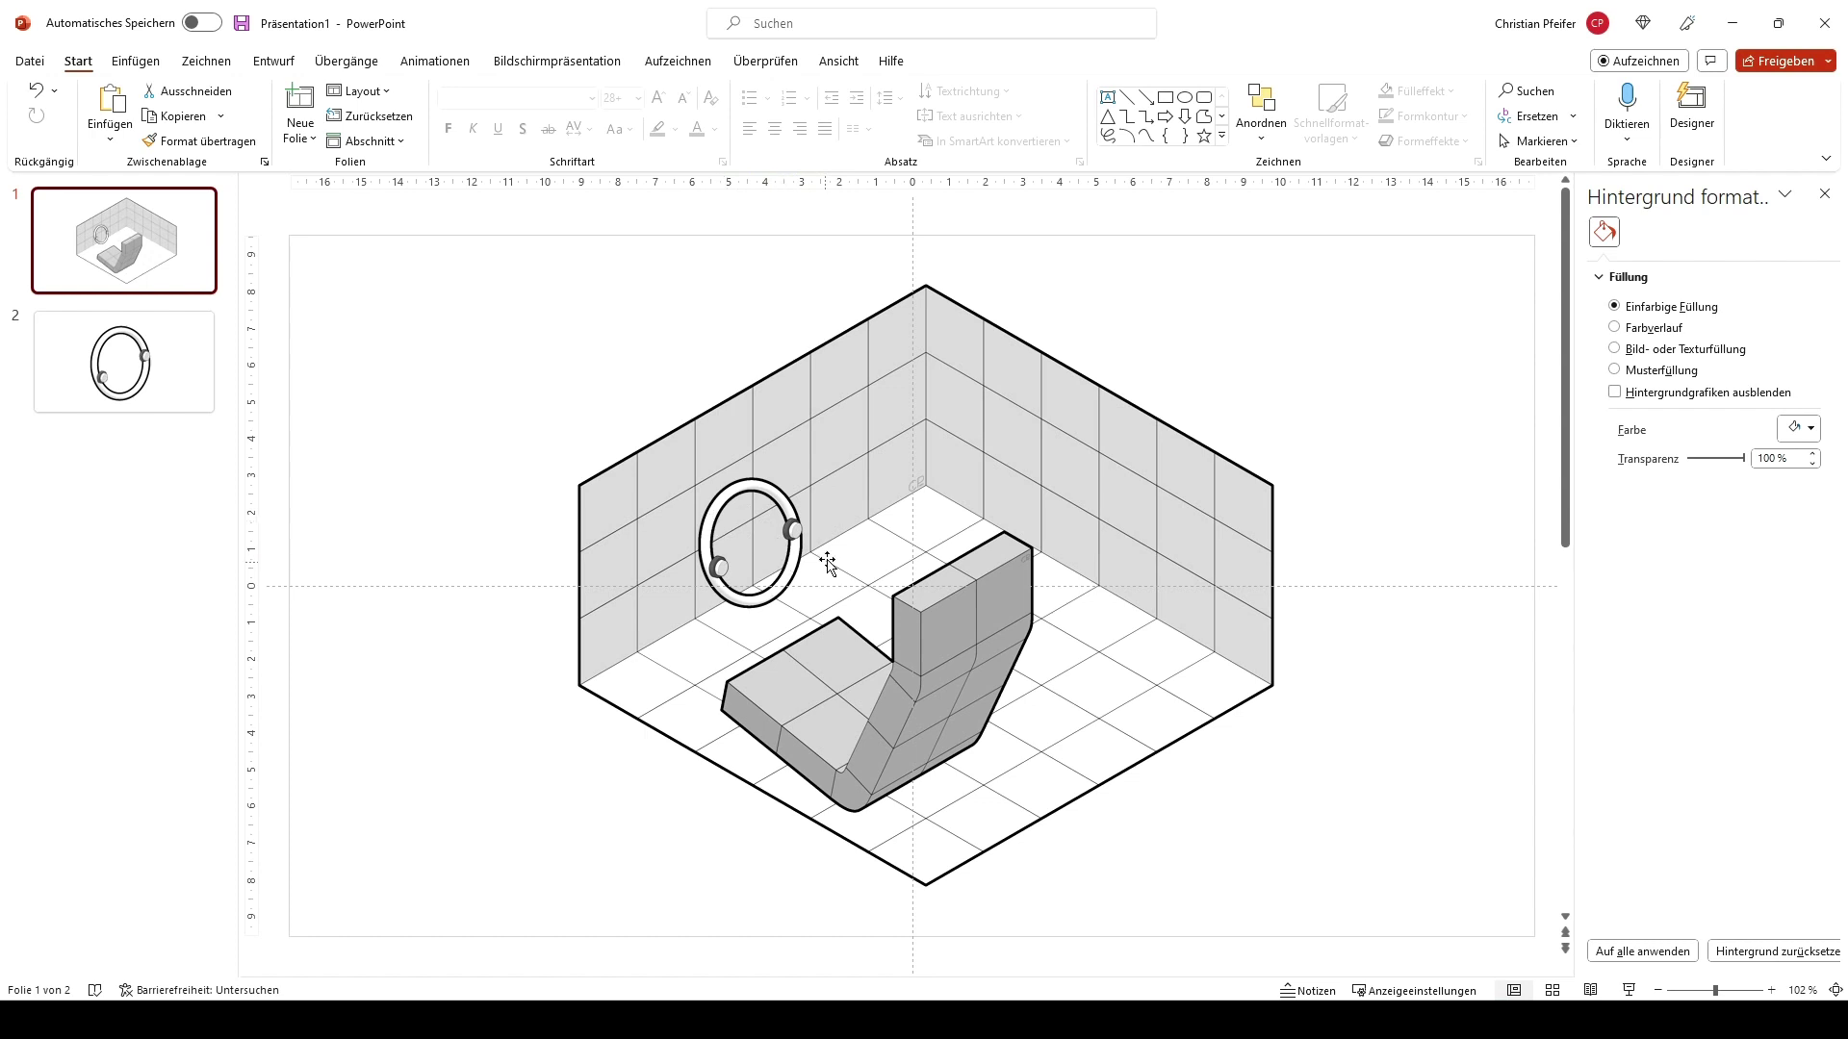
# Step: Duplicate the ring detail slide as a new third slide with Ctrl+D
pyautogui.click(837, 672)
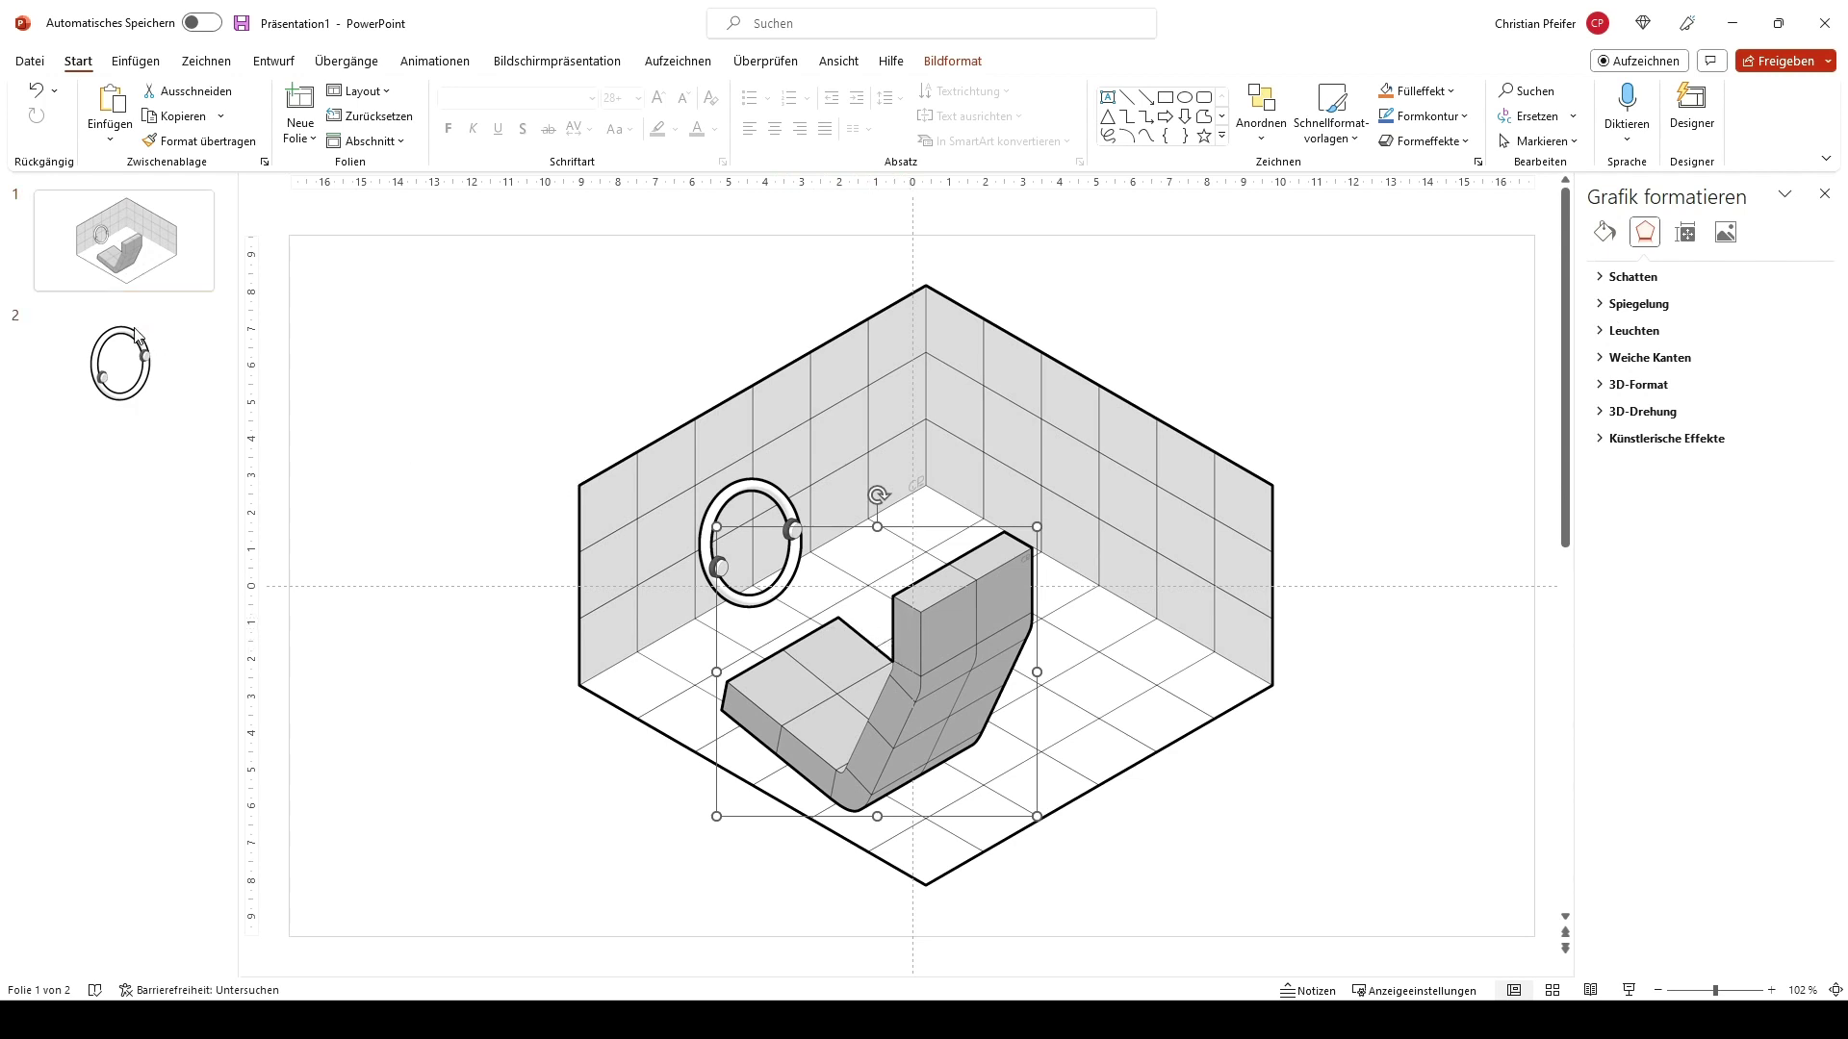
pyautogui.click(125, 385)
pyautogui.hotkey('ctrl', 'd')
# Step: Clear slide 3 and paste an enlarged copy of the room's seat onto it
pyautogui.hotkey('ctrl', 'a')
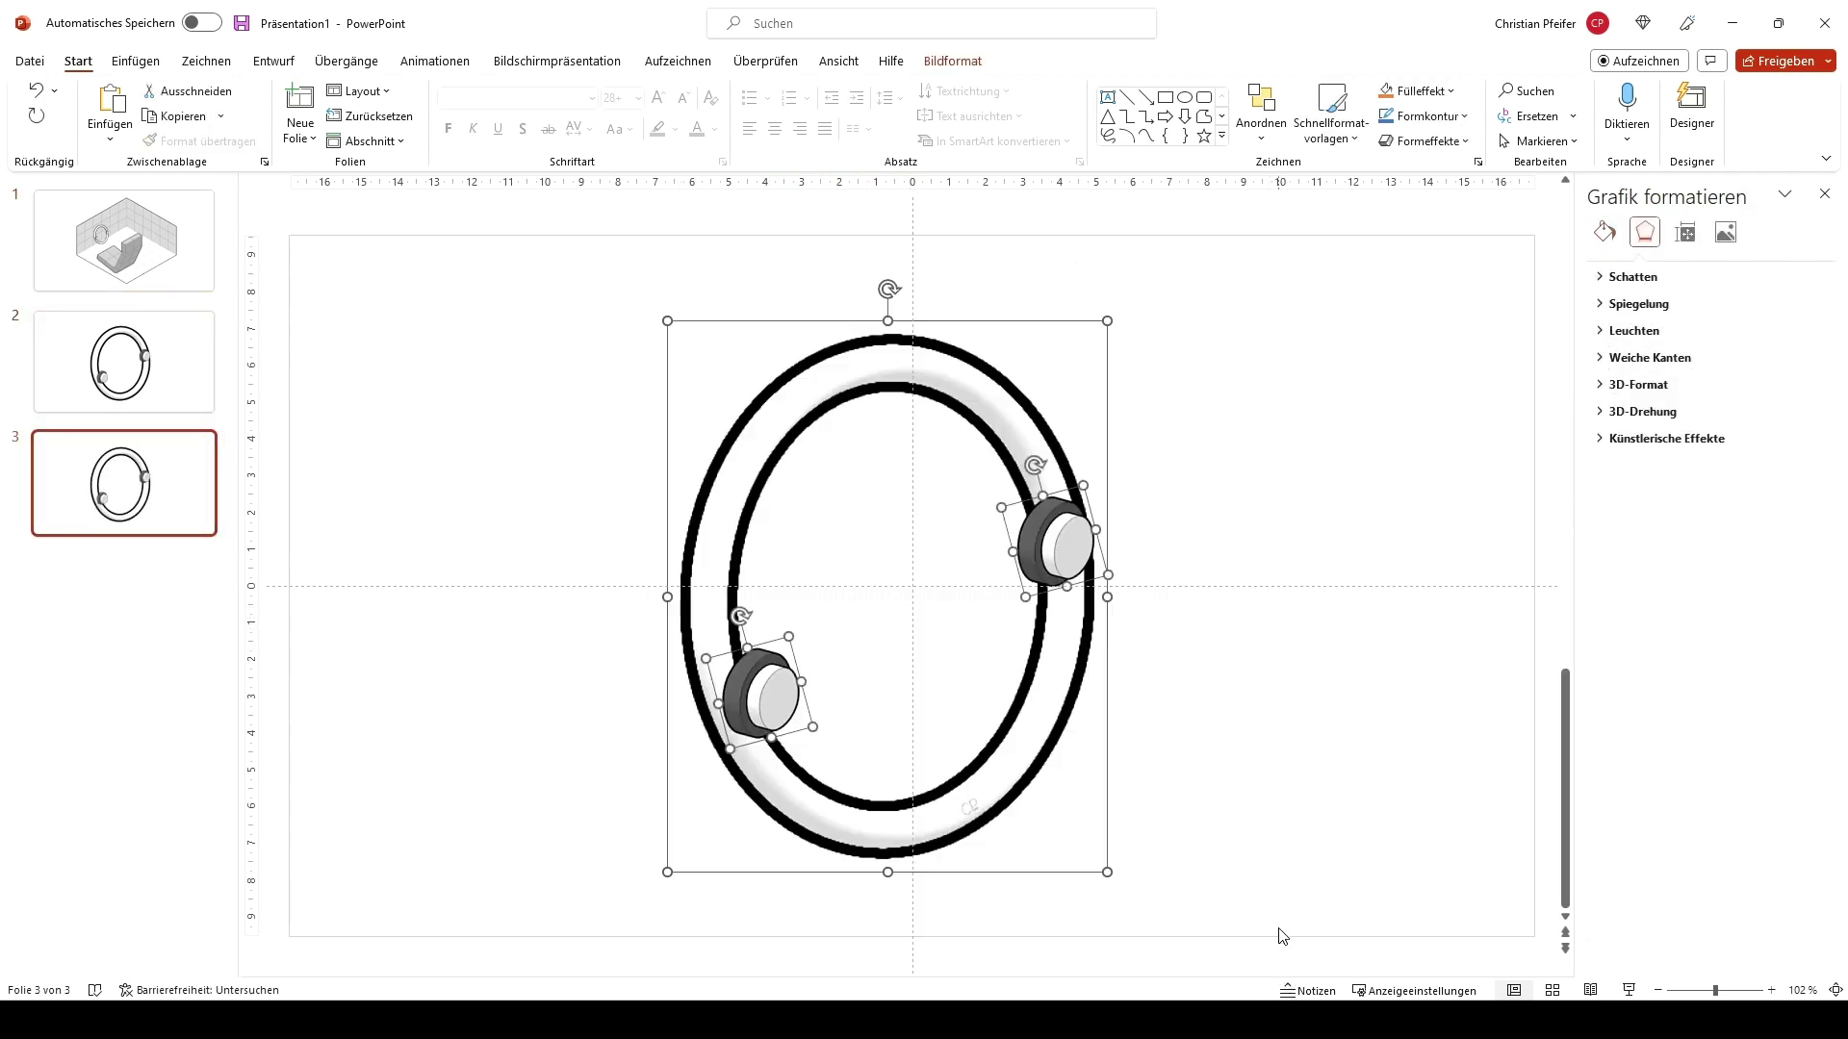
pyautogui.press('Delete')
pyautogui.click(126, 240)
pyautogui.click(977, 581)
pyautogui.hotkey('ctrl', 'c')
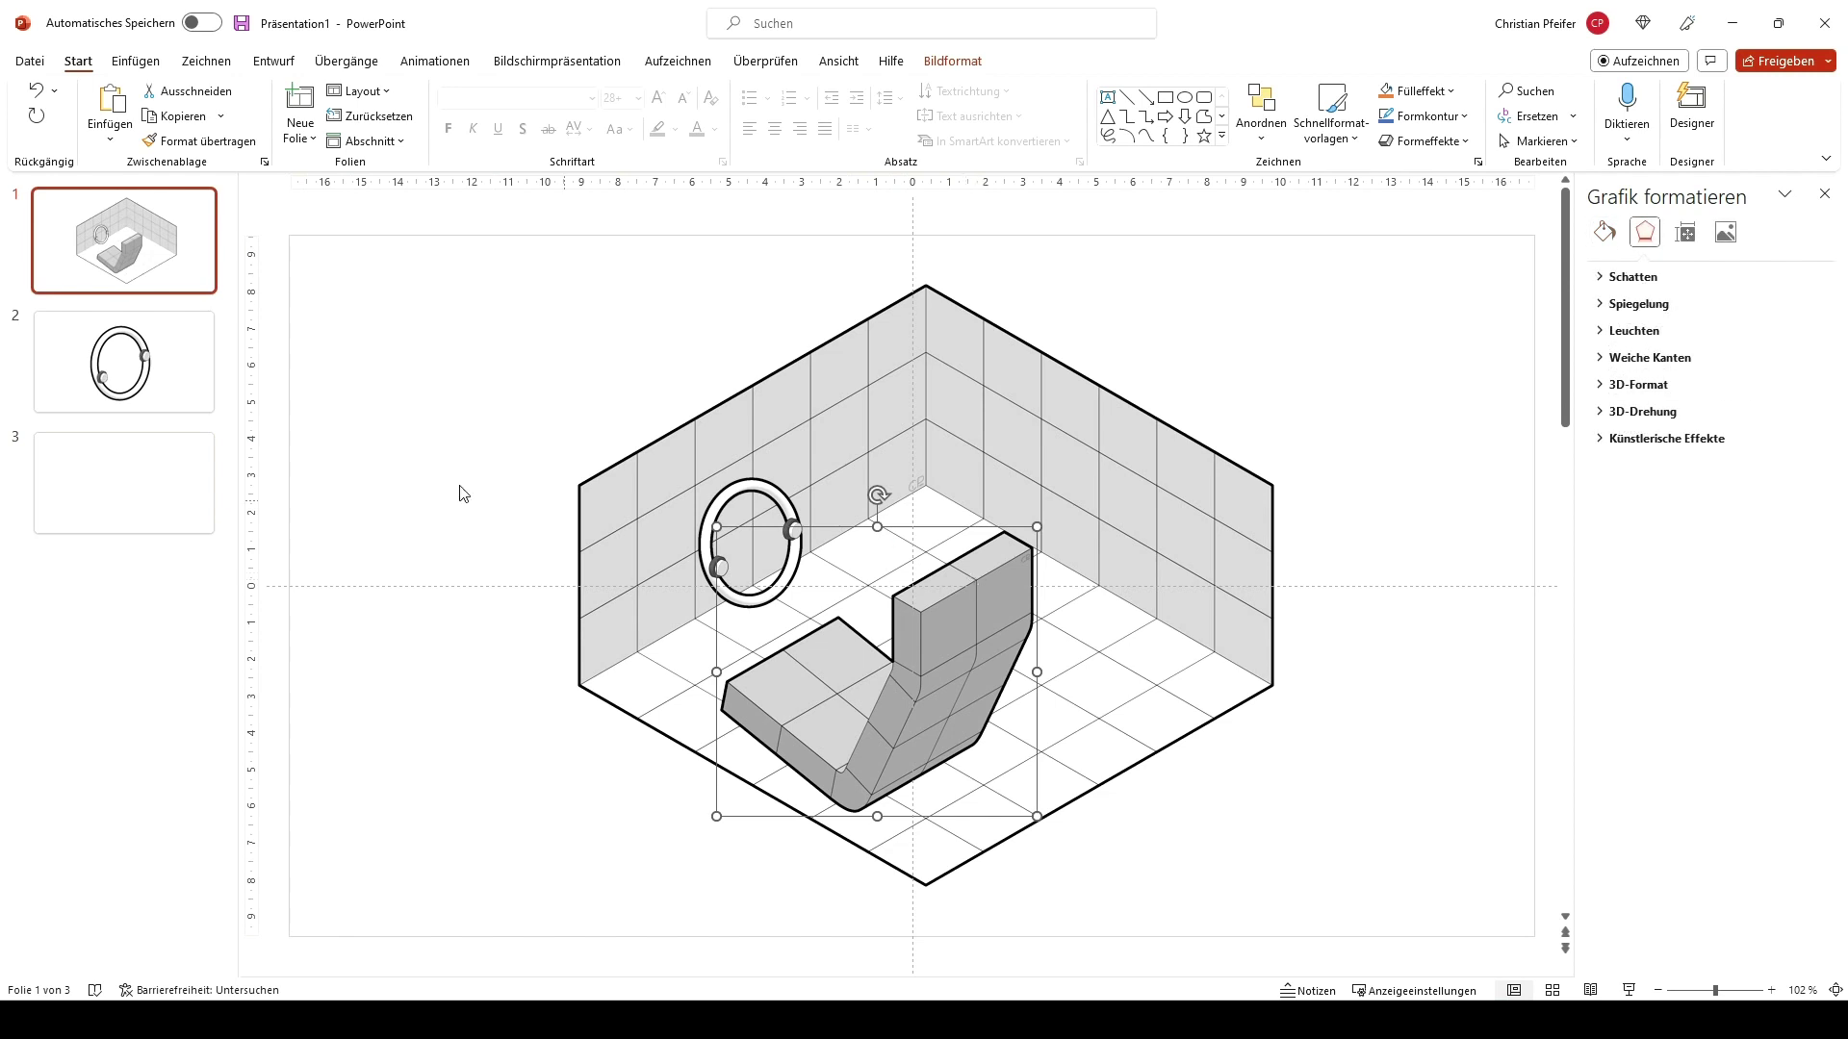
pyautogui.click(170, 478)
pyautogui.hotkey('ctrl', 'v')
pyautogui.moveTo(1041, 531); pyautogui.dragTo(1320, 272)
pyautogui.moveTo(716, 816); pyautogui.dragTo(591, 921)
# Step: Replace the room's seat with a slide zoom of slide 3 placed on the floor
pyautogui.click(179, 269)
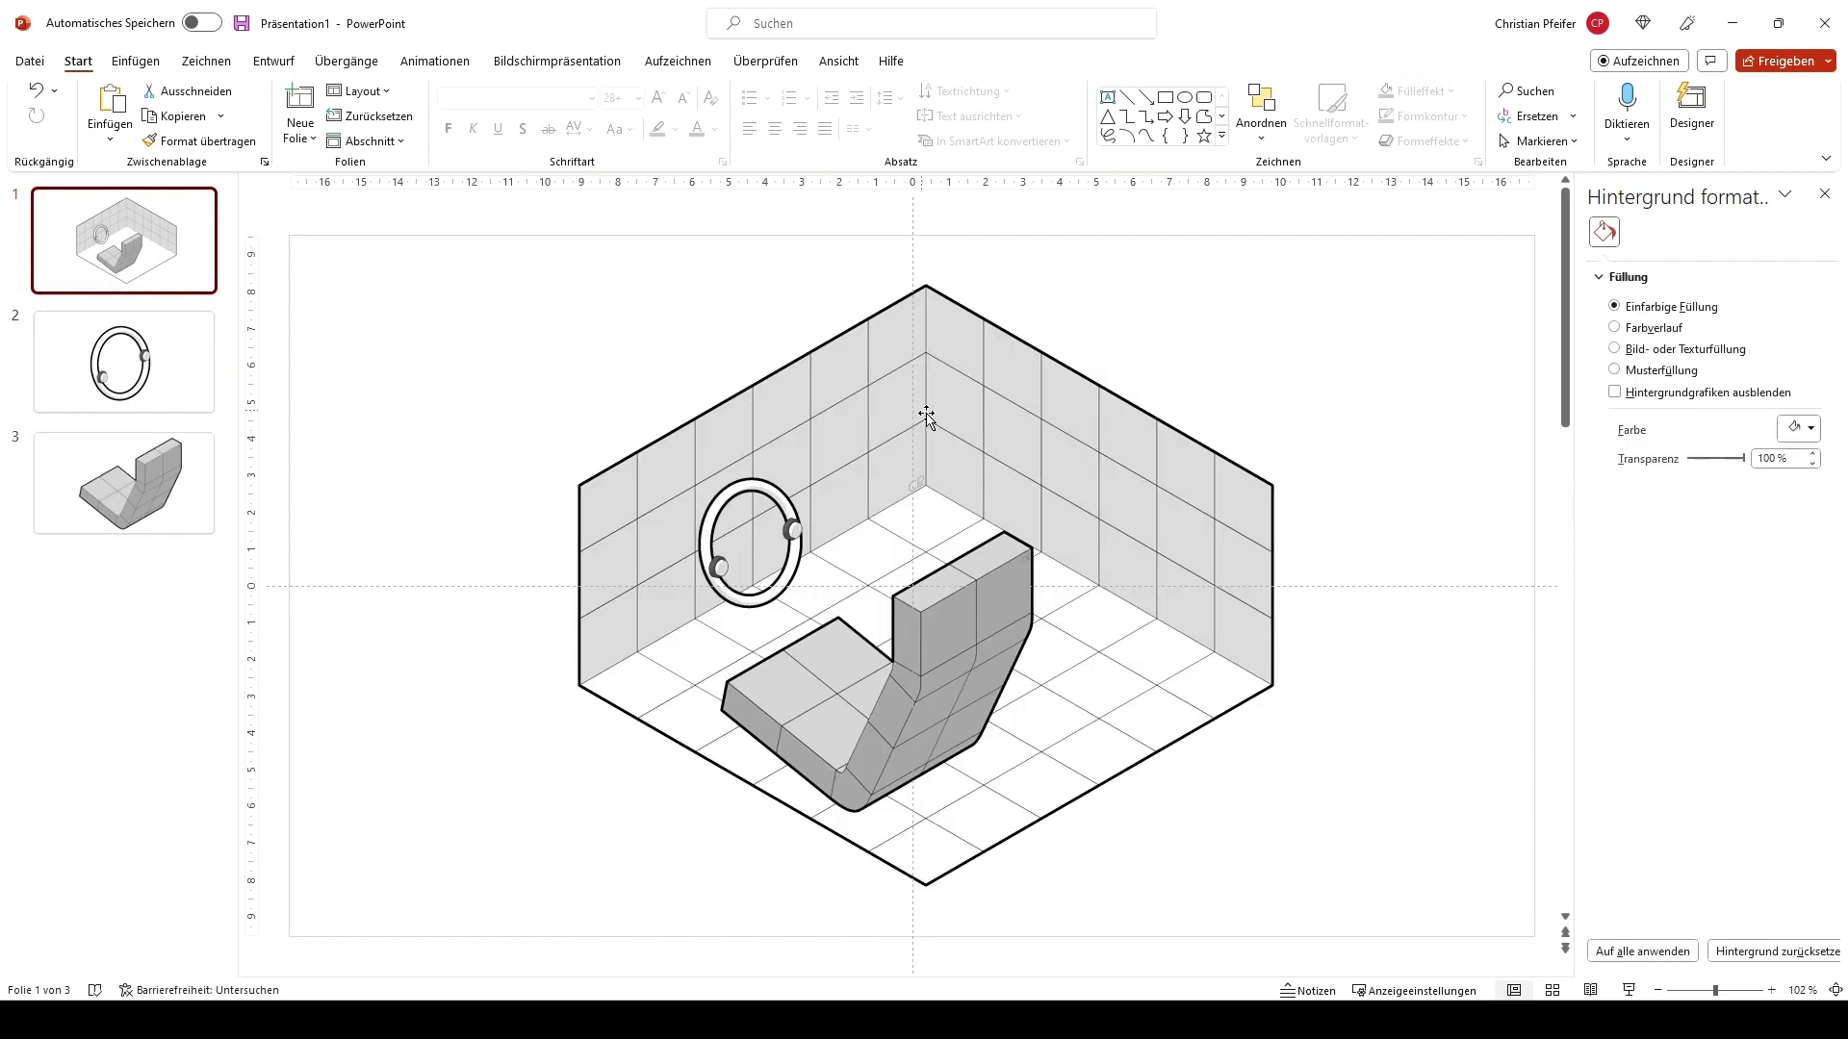
pyautogui.click(993, 678)
pyautogui.press('Delete')
pyautogui.moveTo(194, 488); pyautogui.dragTo(934, 660)
pyautogui.moveTo(1084, 550); pyautogui.dragTo(957, 605)
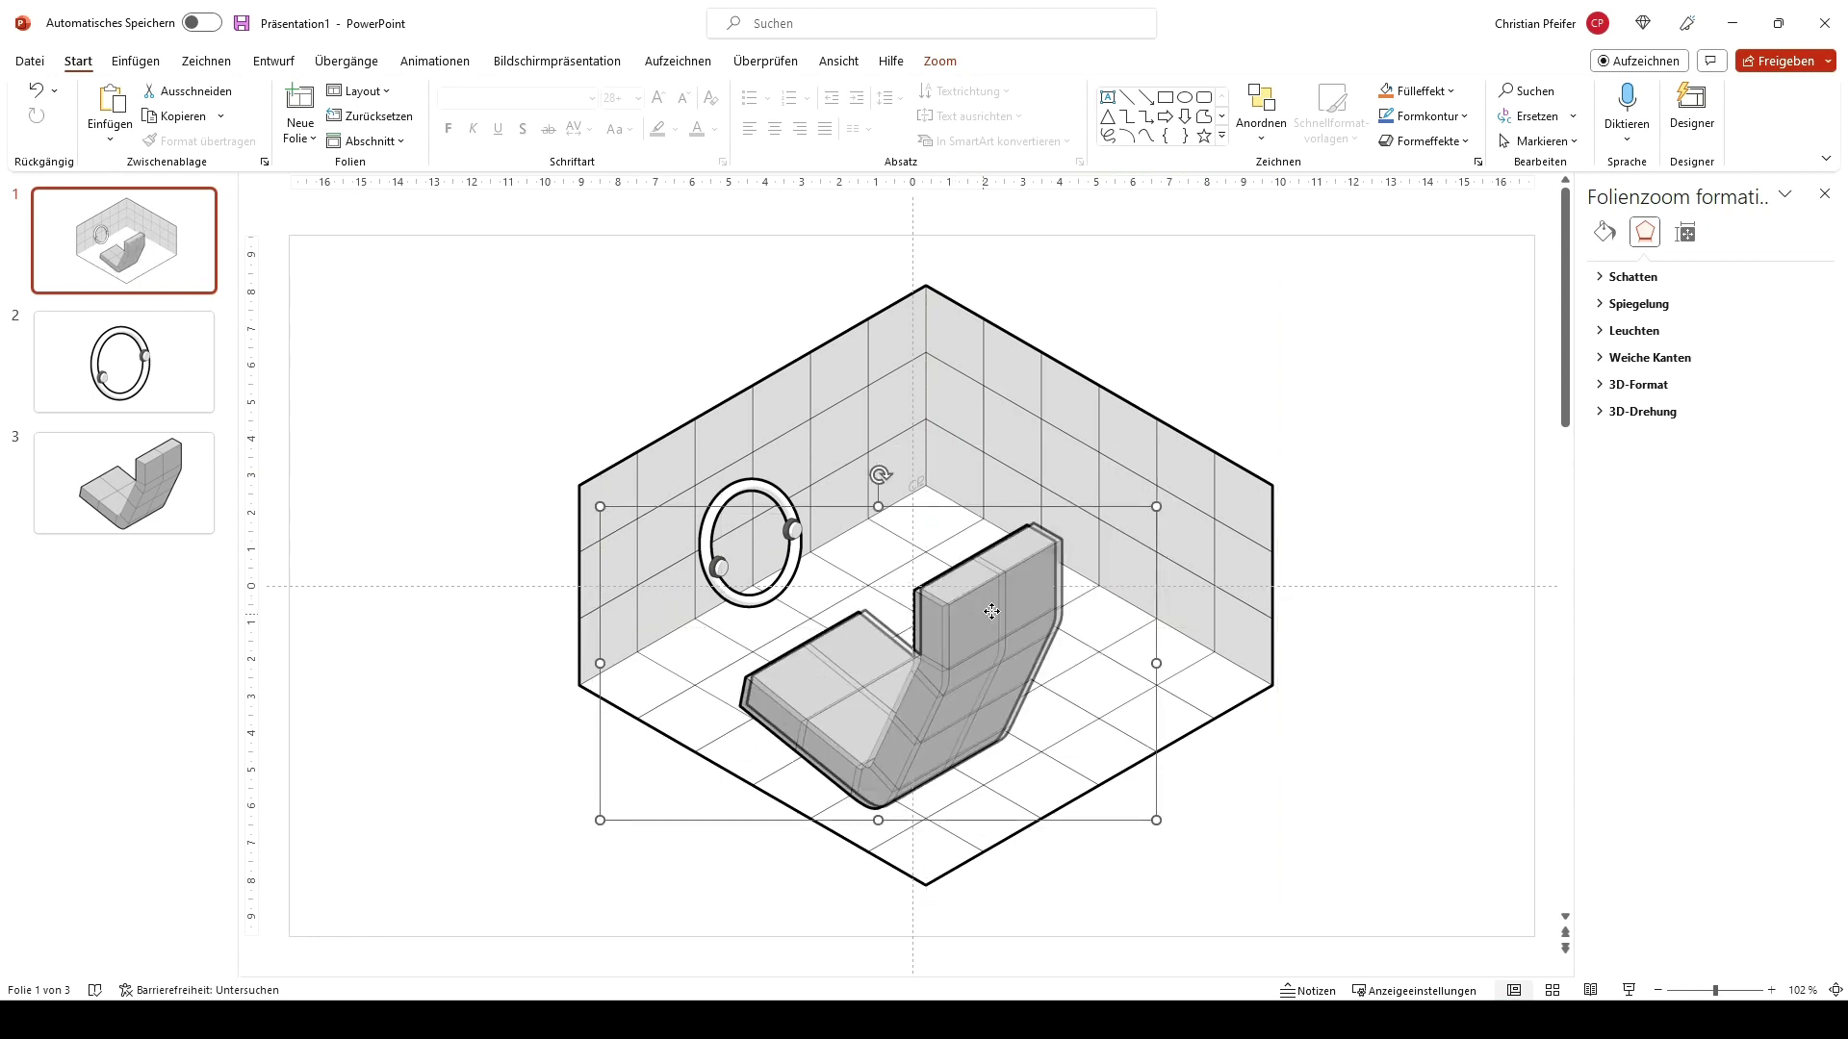
pyautogui.click(1176, 404)
pyautogui.click(143, 493)
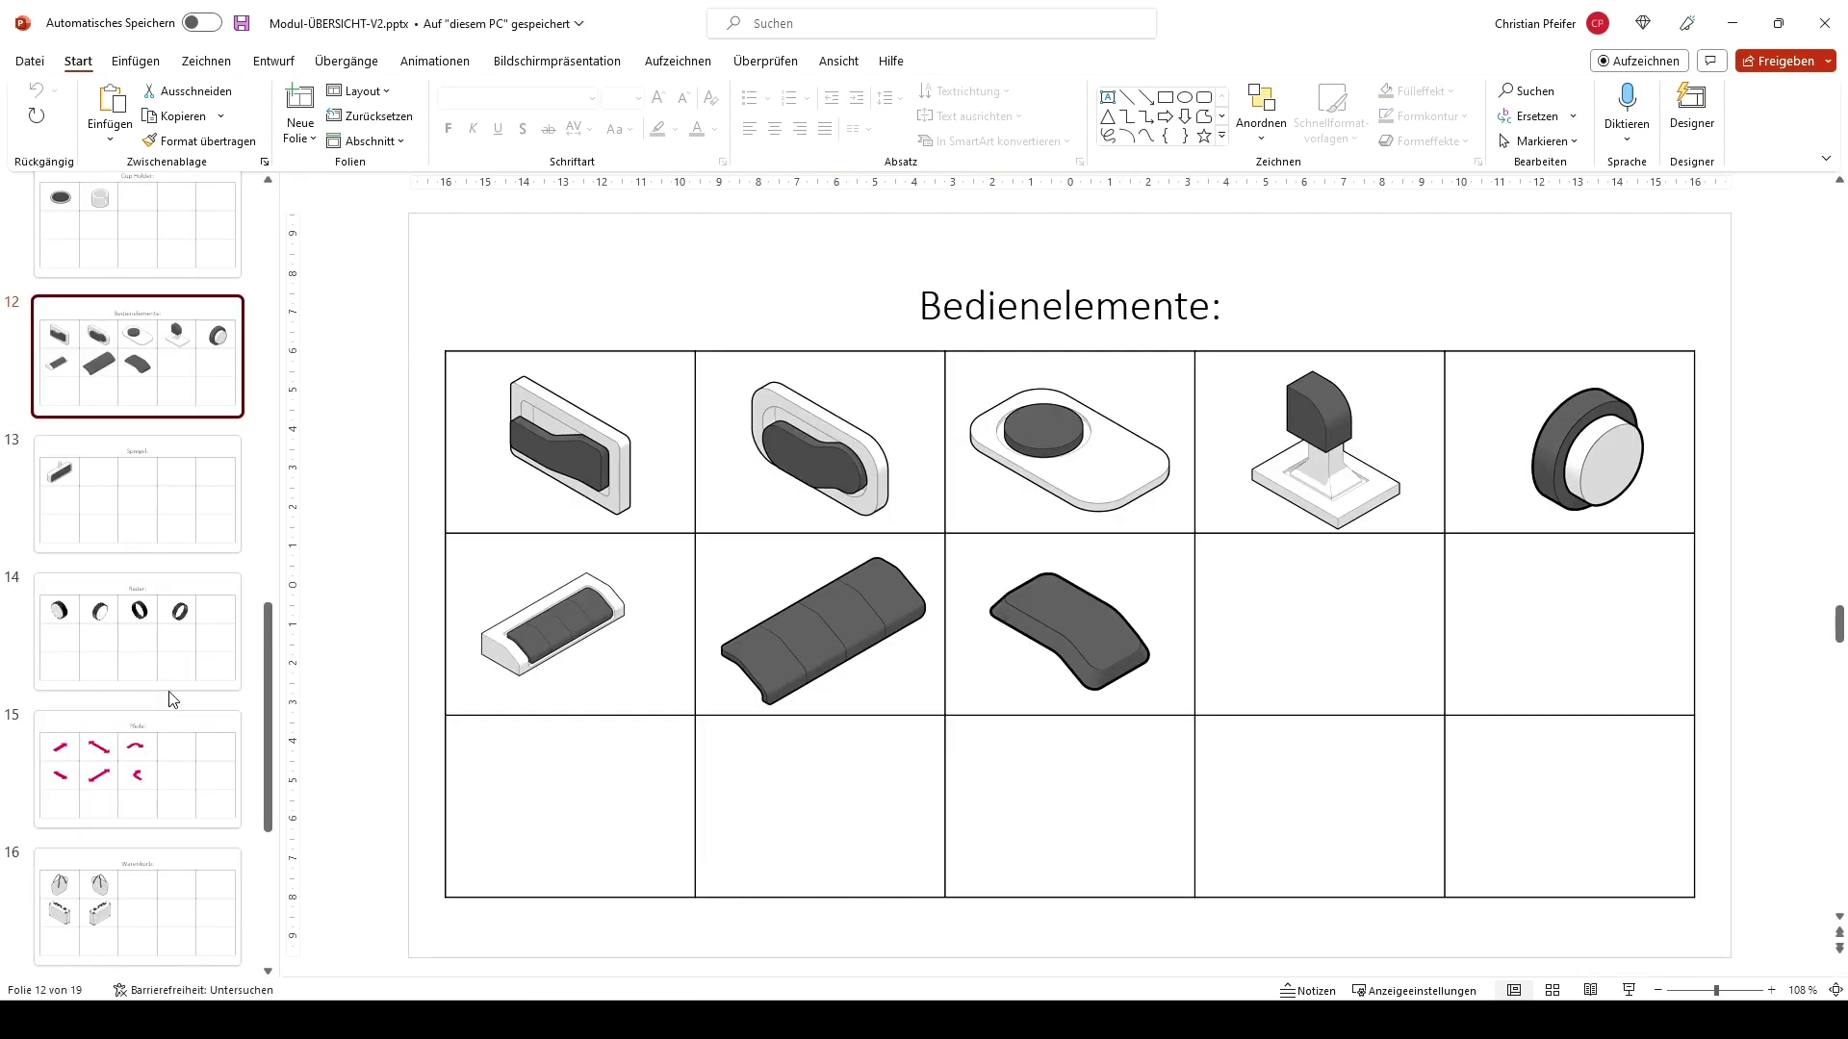
# Step: Bring two display shapes from Displays slide 8 onto the seat's backrest, in front of the seat
pyautogui.scroll(10, 169, 729)
pyautogui.click(140, 586)
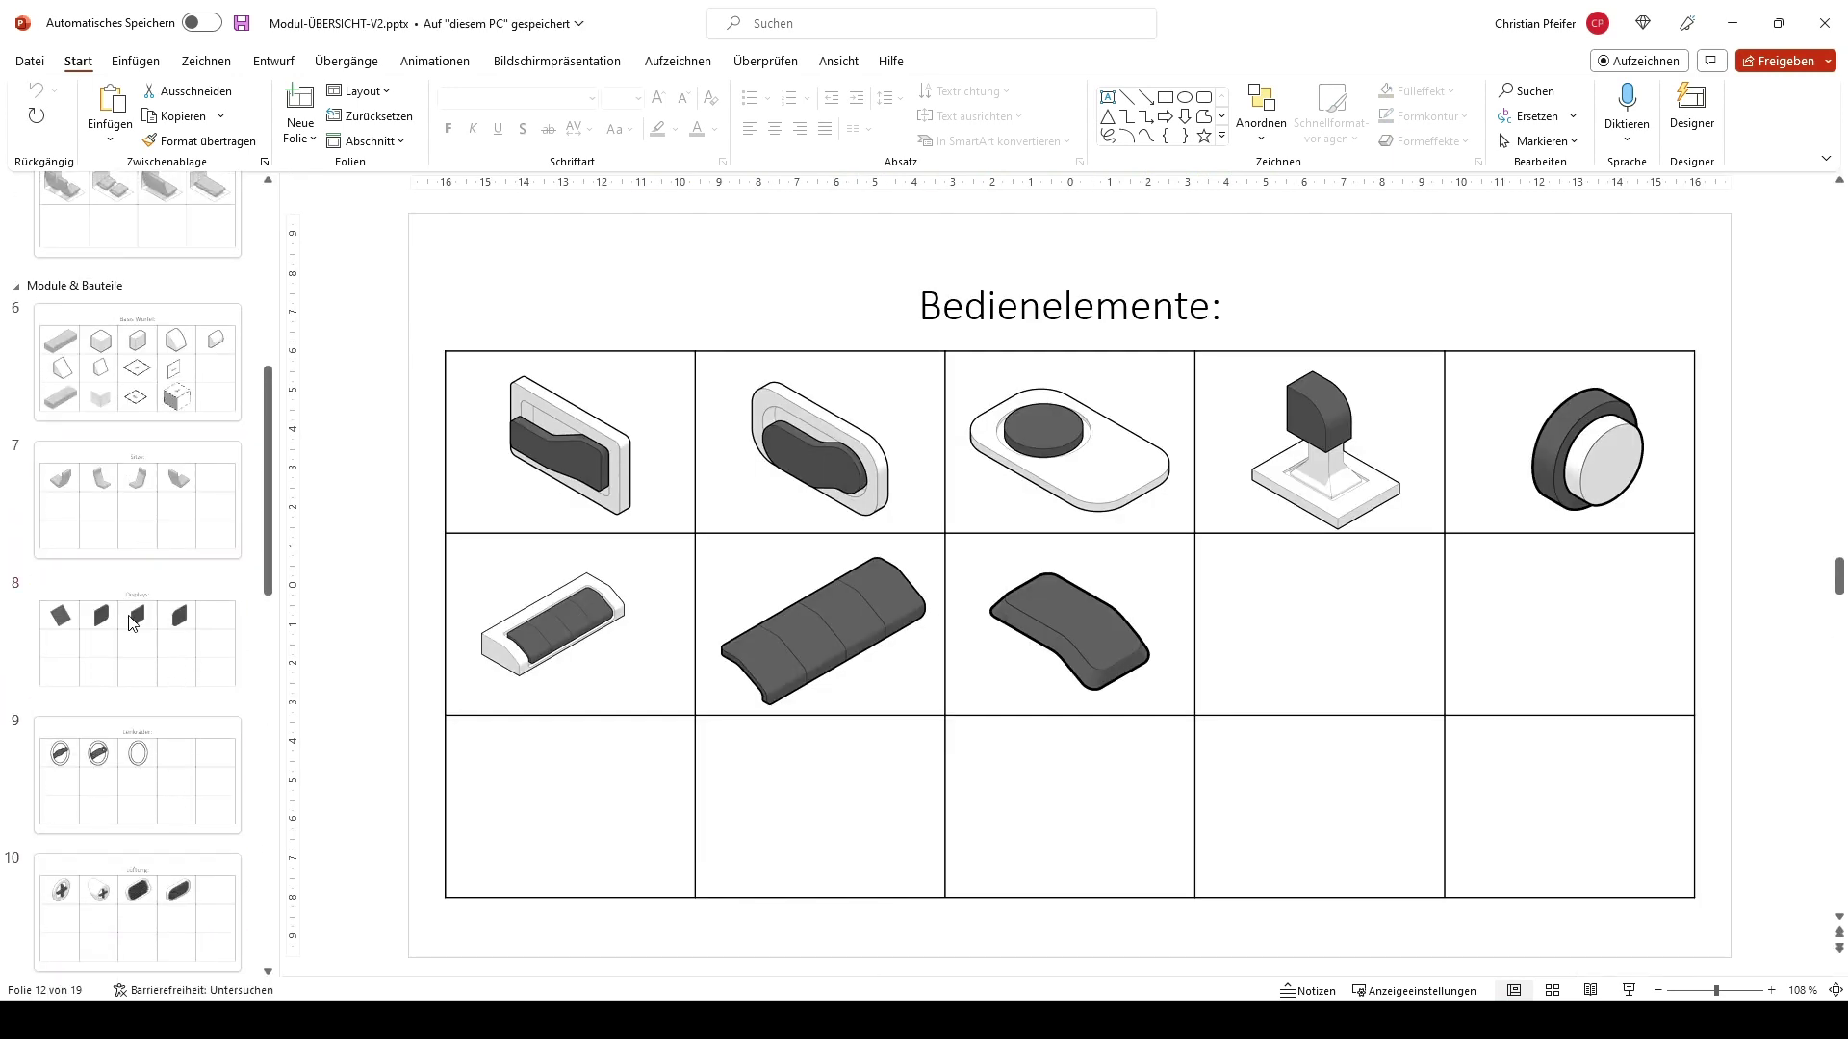
pyautogui.click(861, 466)
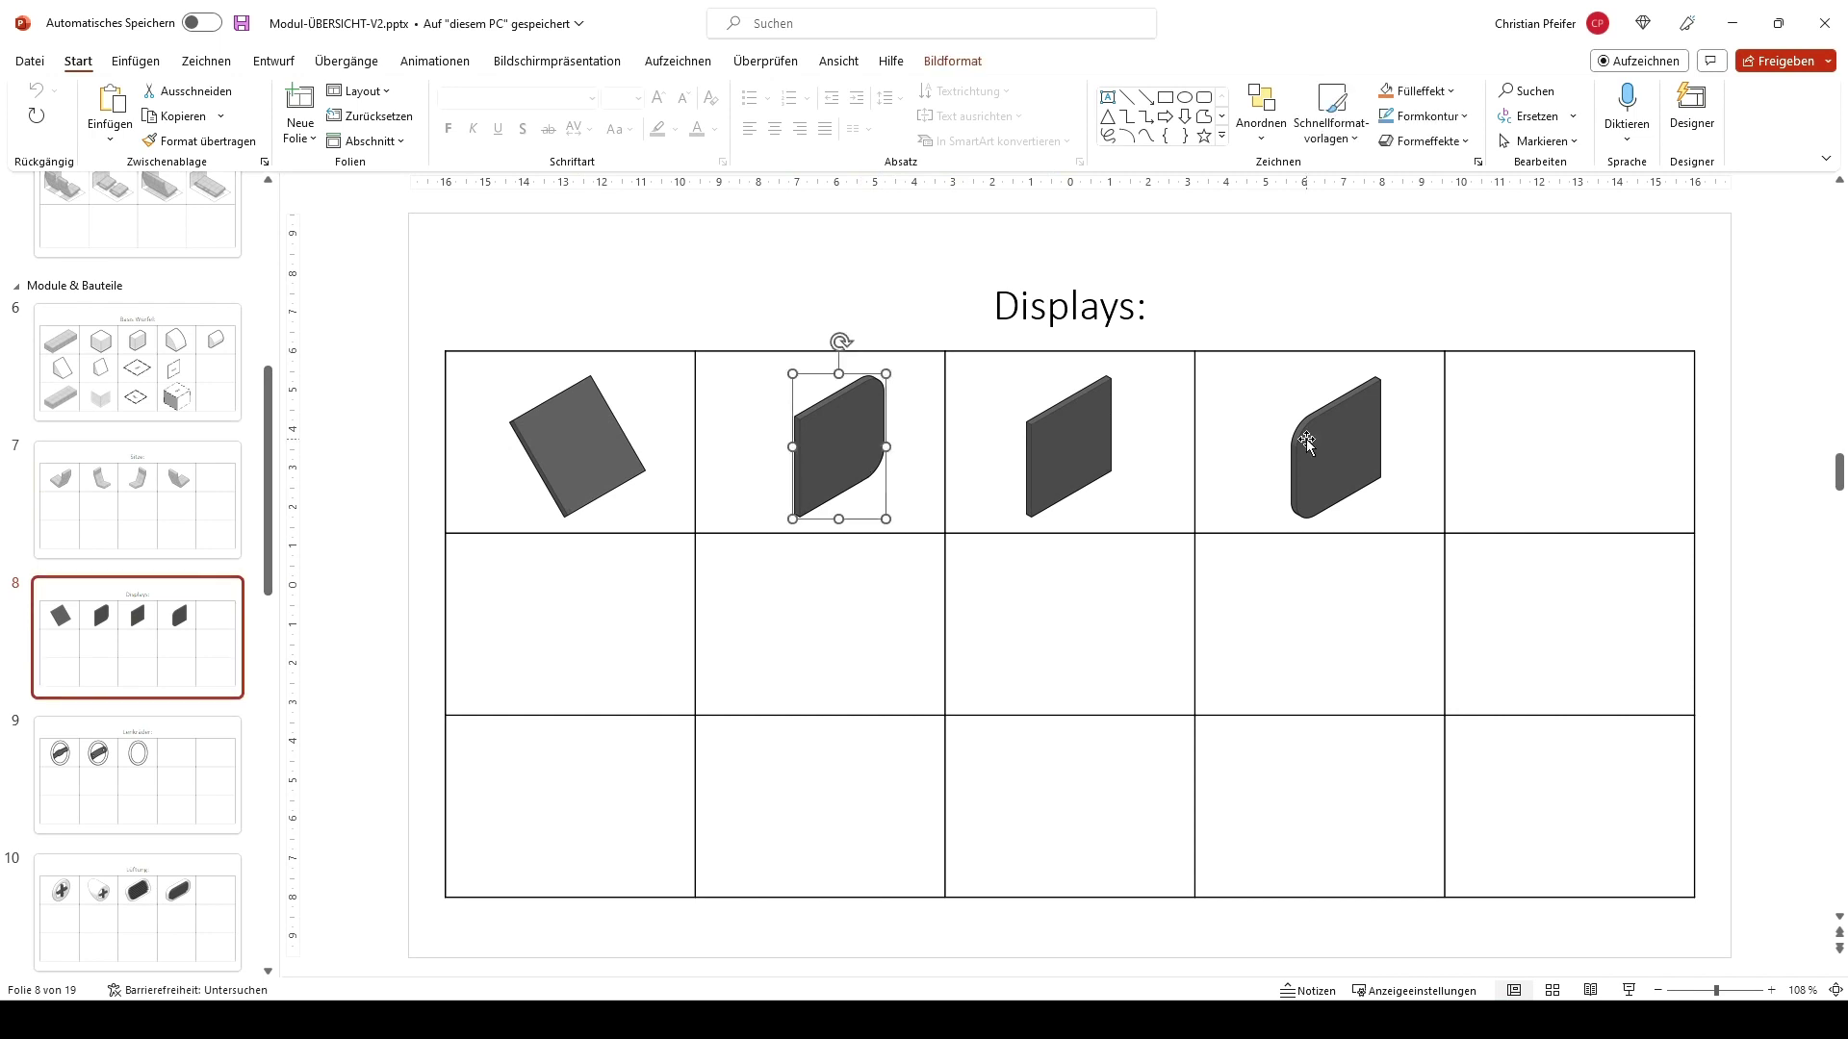
pyautogui.keyDown('shift'); pyautogui.click(1308, 448); pyautogui.keyUp('shift')
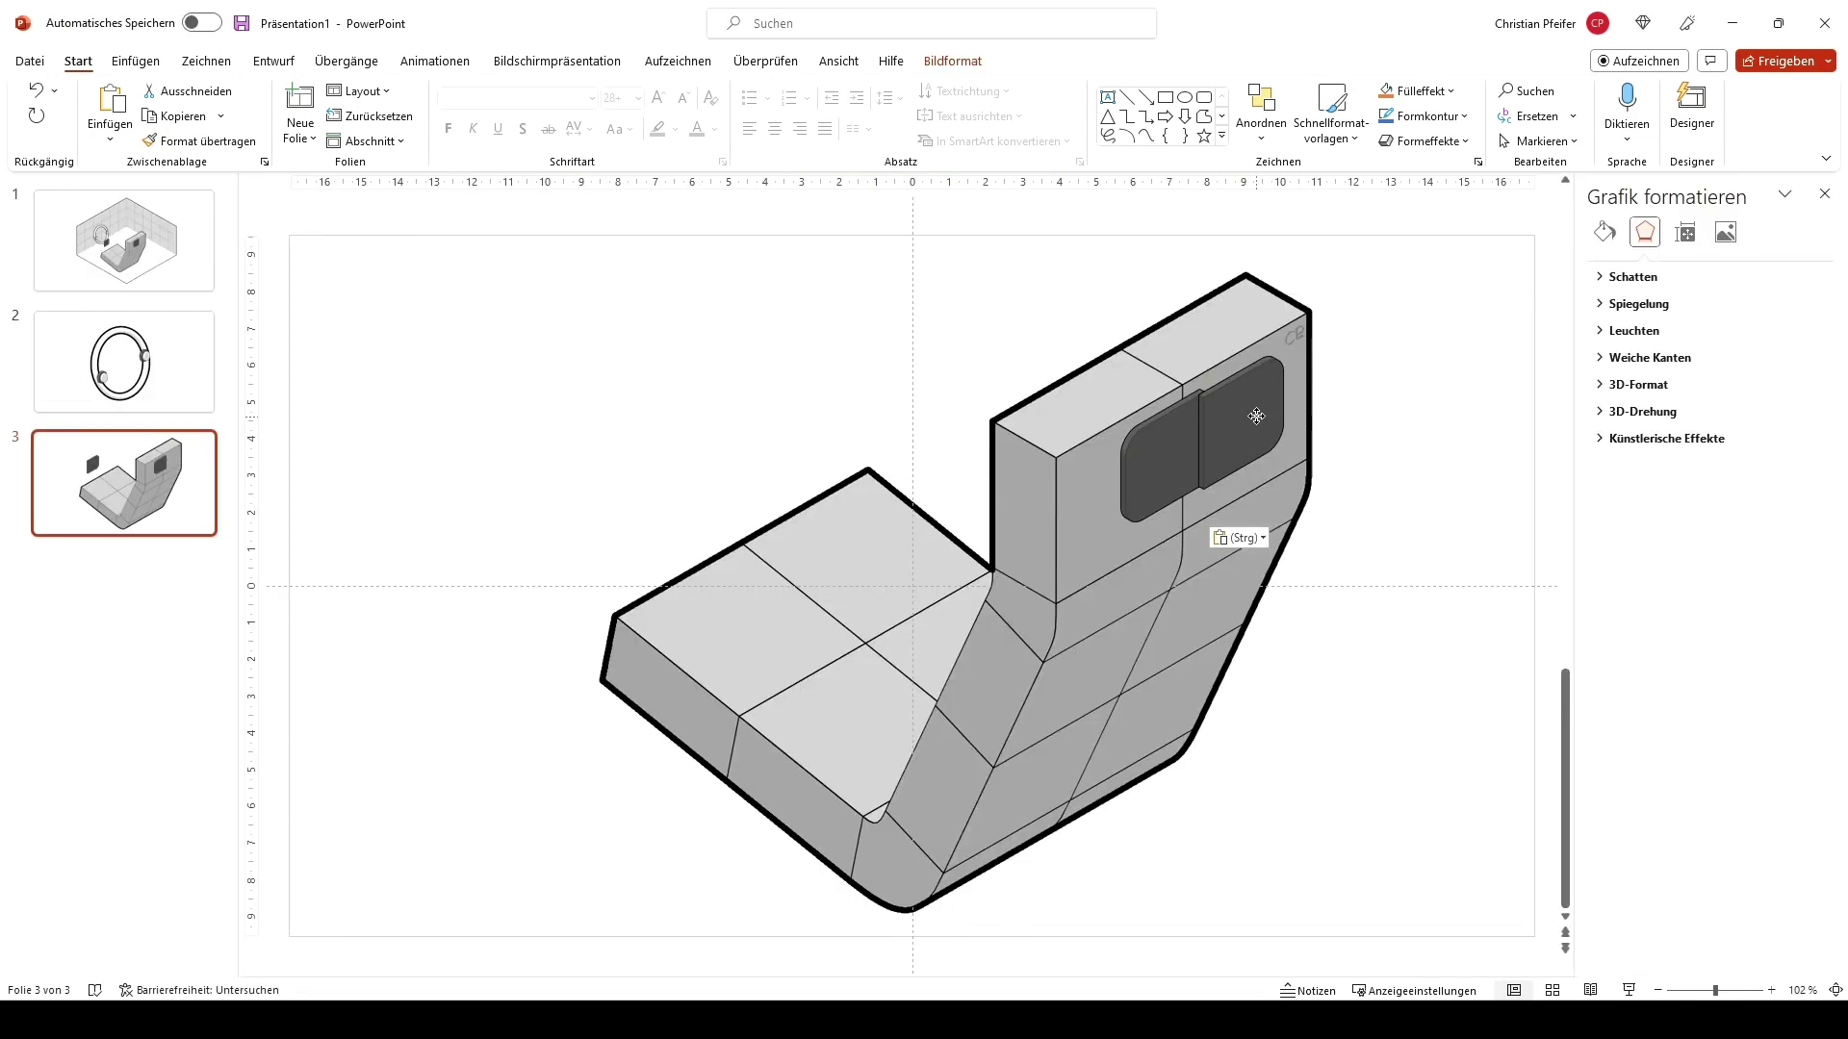
pyautogui.moveTo(1178, 439); pyautogui.dragTo(1107, 443)
pyautogui.rightClick(1162, 446)
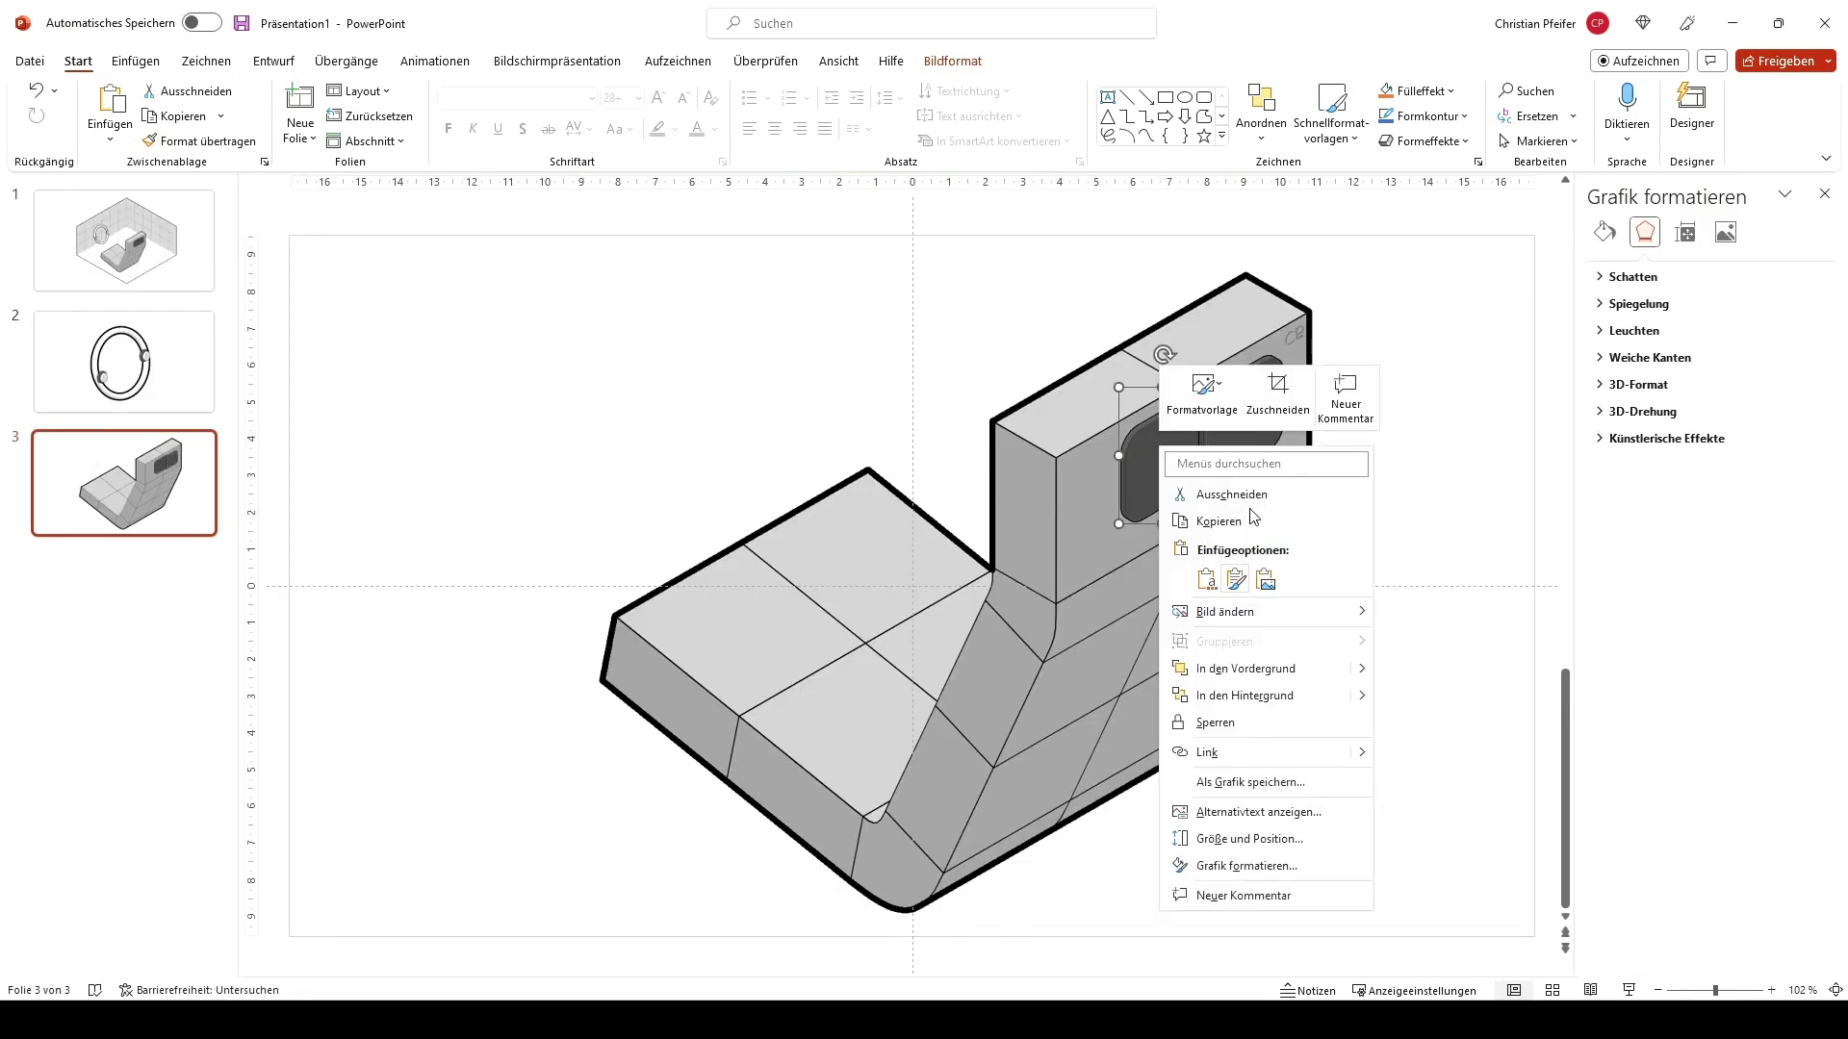
pyautogui.click(1290, 667)
# Step: Group the two display panels and move the group onto the backrest face
pyautogui.click(1257, 421)
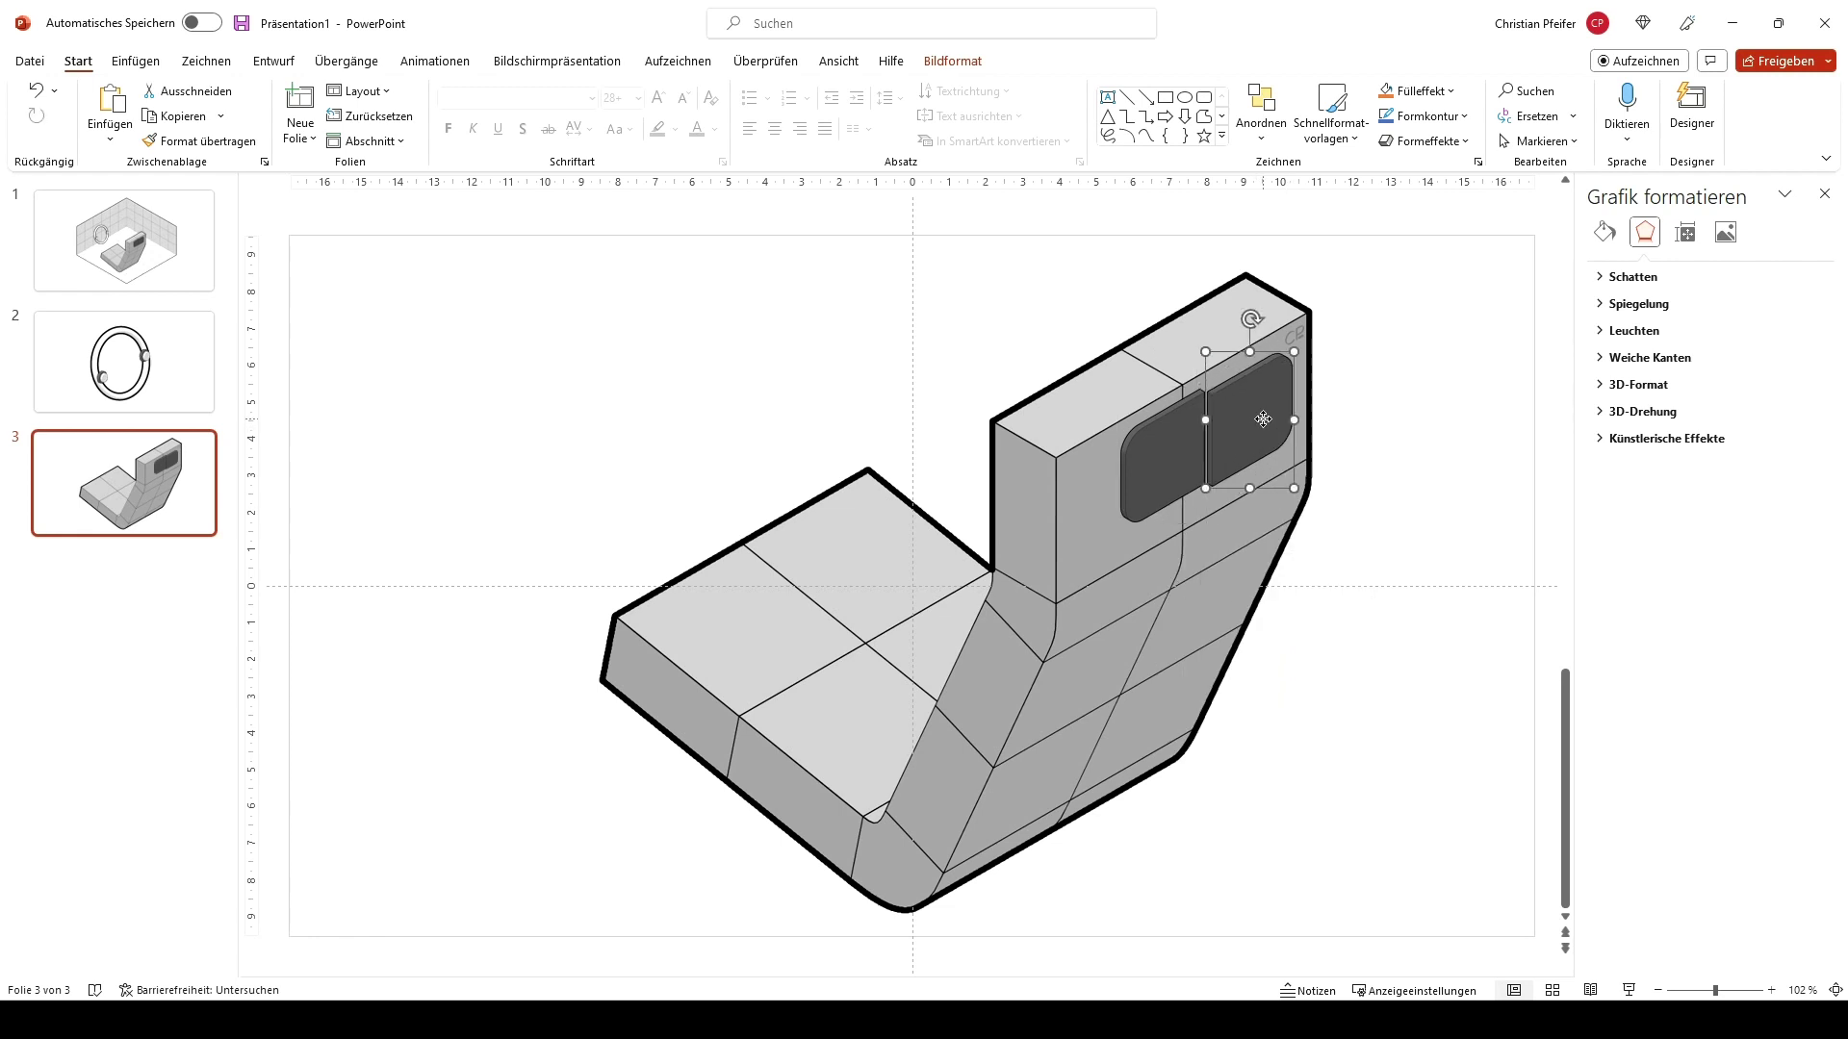
pyautogui.keyDown('shift'); pyautogui.click(1162, 452); pyautogui.keyUp('shift')
pyautogui.rightClick(1161, 452)
pyautogui.click(1431, 619)
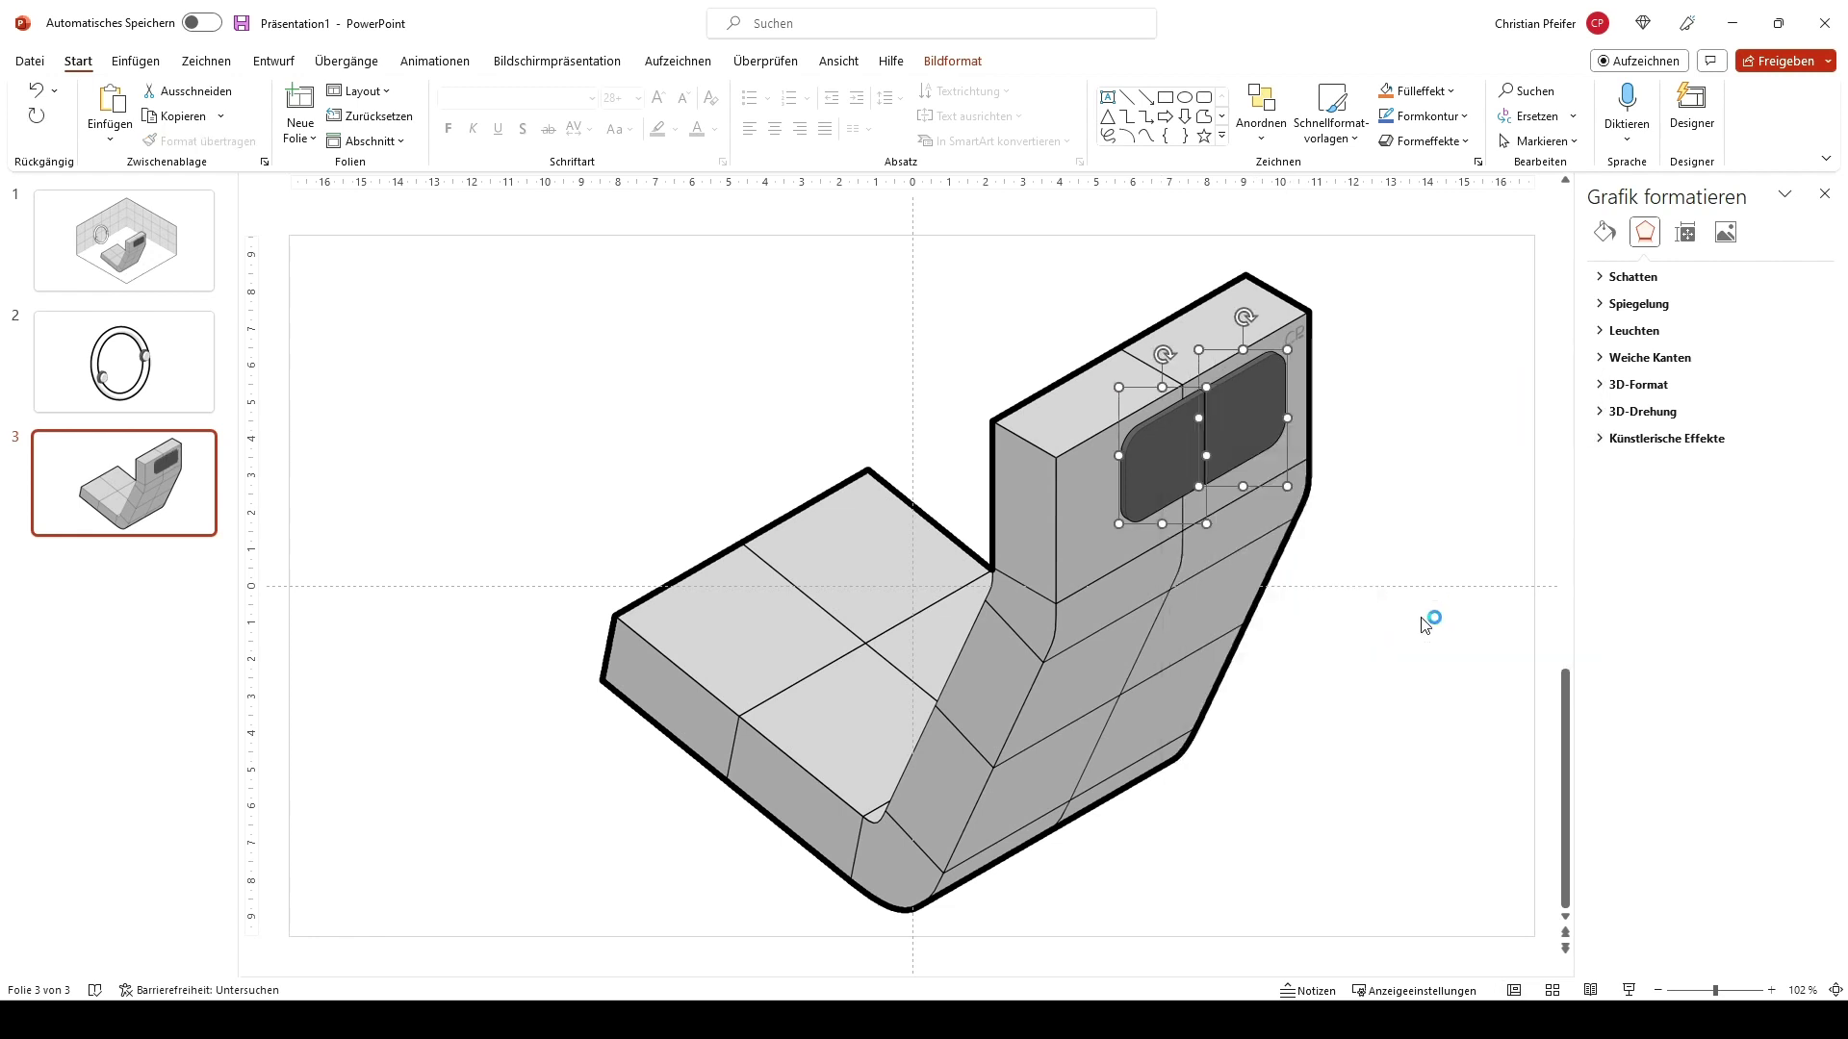
pyautogui.moveTo(1232, 452); pyautogui.dragTo(1205, 494)
pyautogui.click(1439, 446)
pyautogui.click(186, 288)
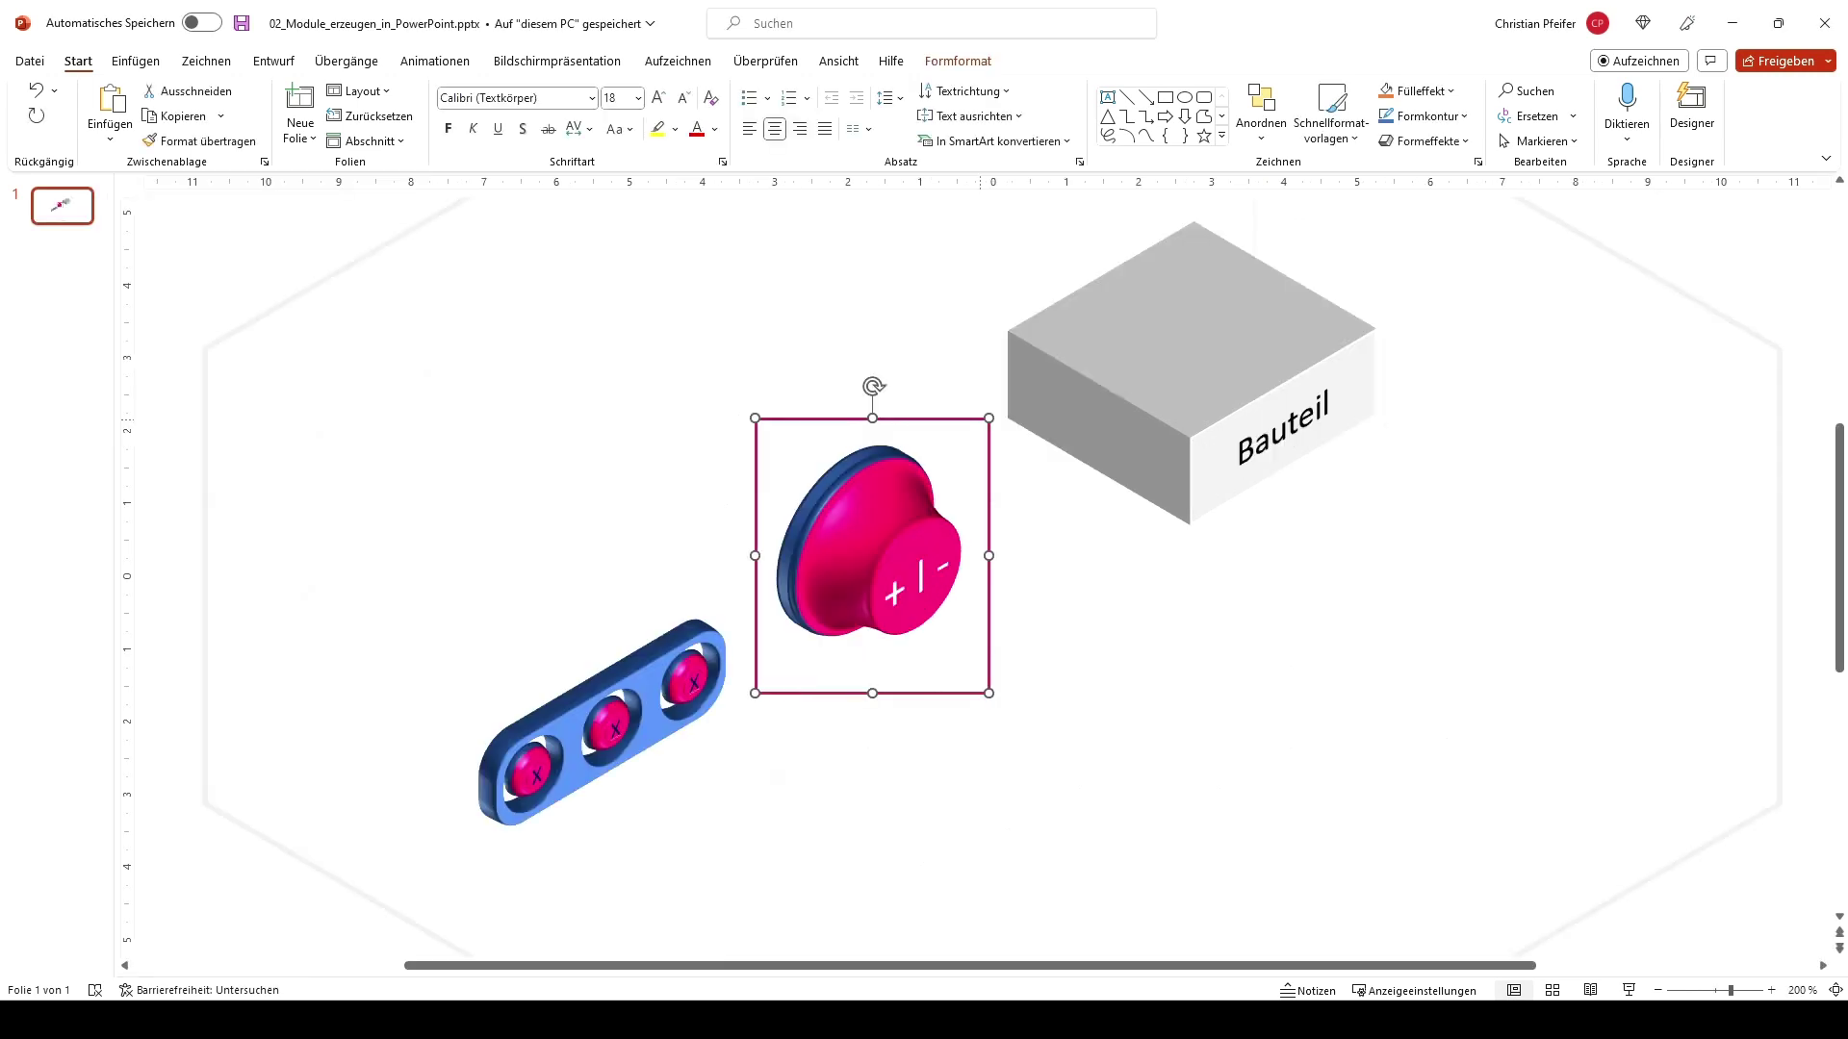
# Step: Check the pink button, Bauteil label and blue plate, then align the pink ruler along the room's edge
pyautogui.click(978, 412)
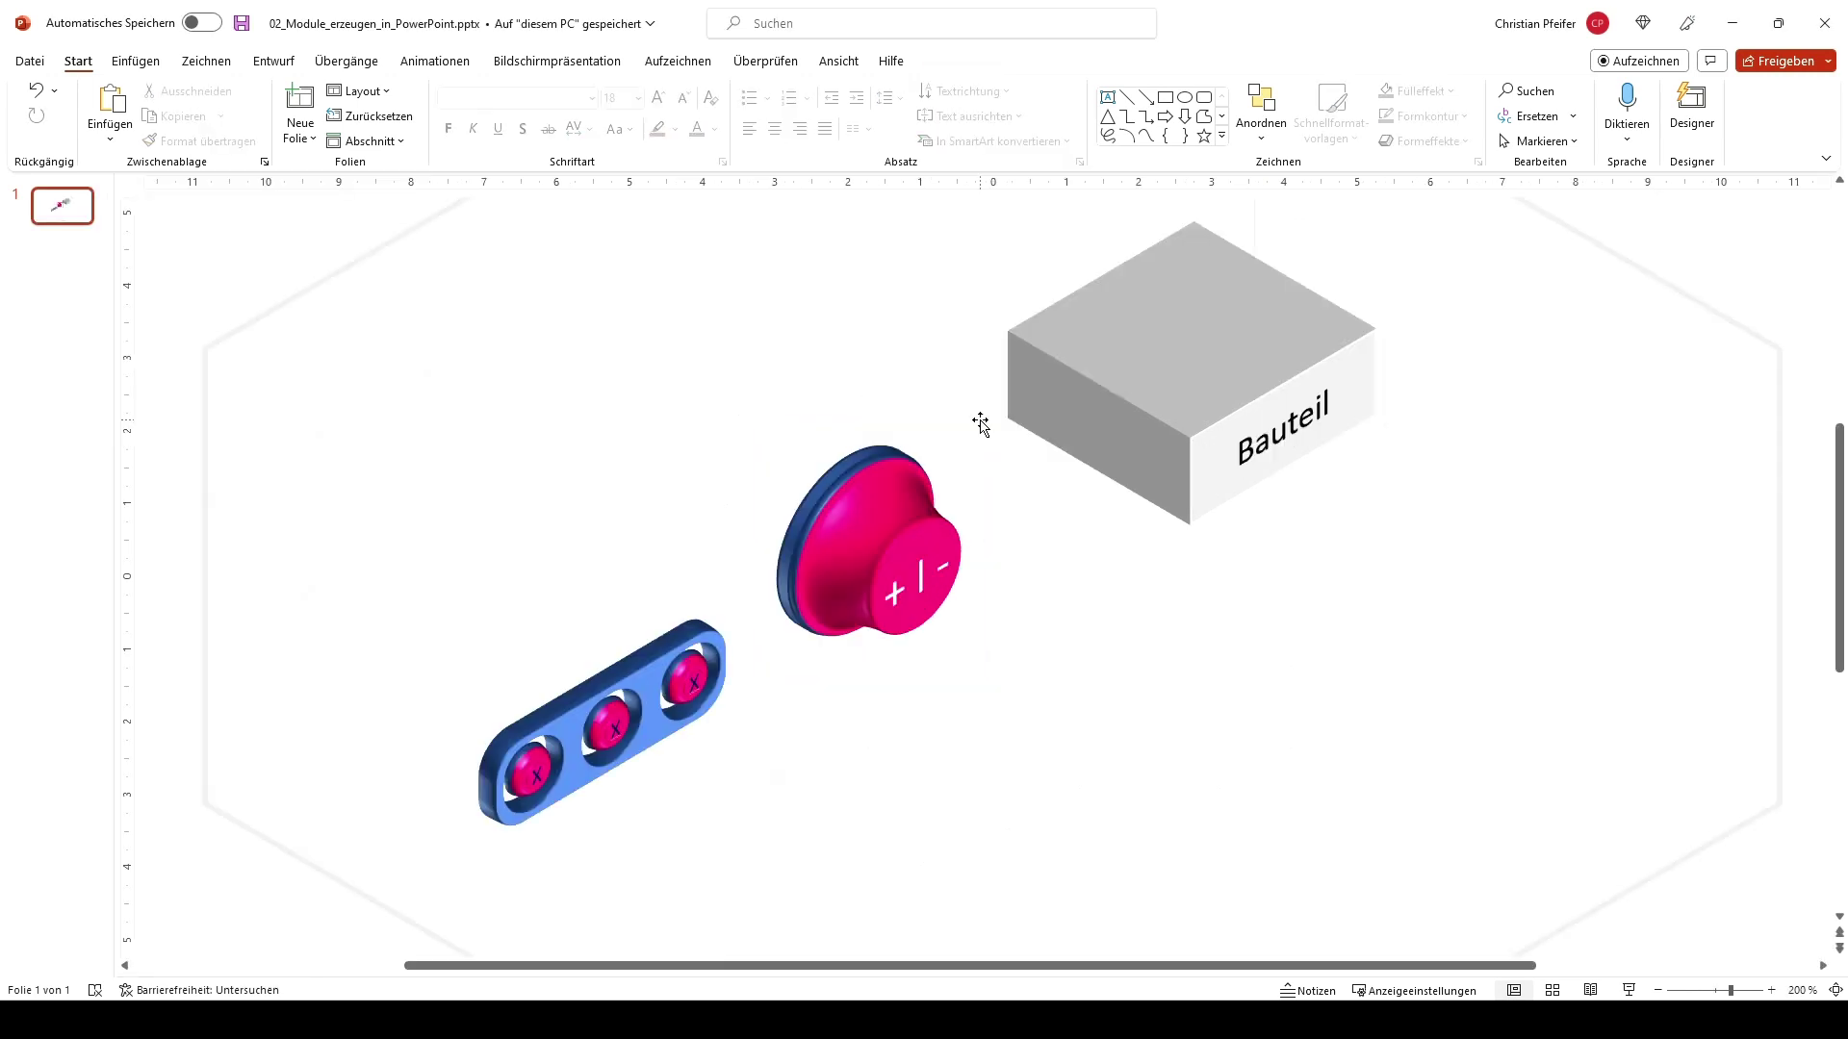
pyautogui.click(948, 534)
pyautogui.click(1205, 432)
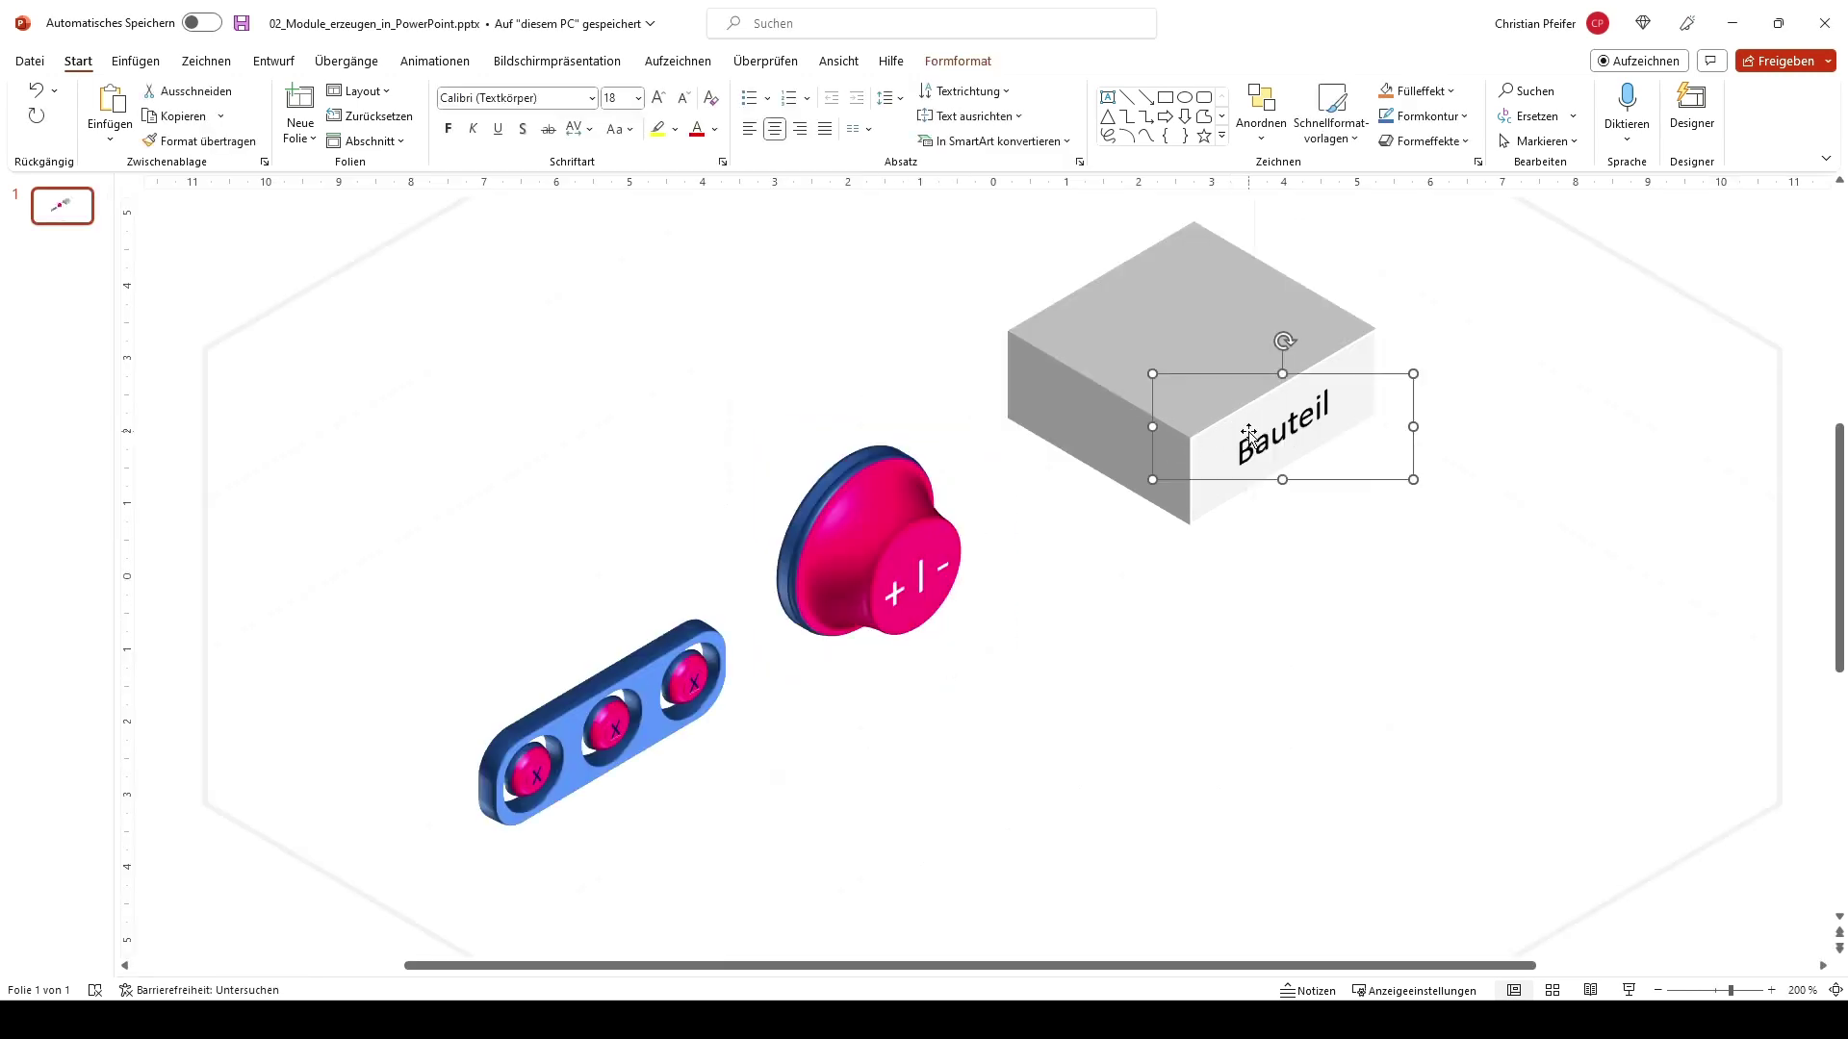
pyautogui.click(575, 743)
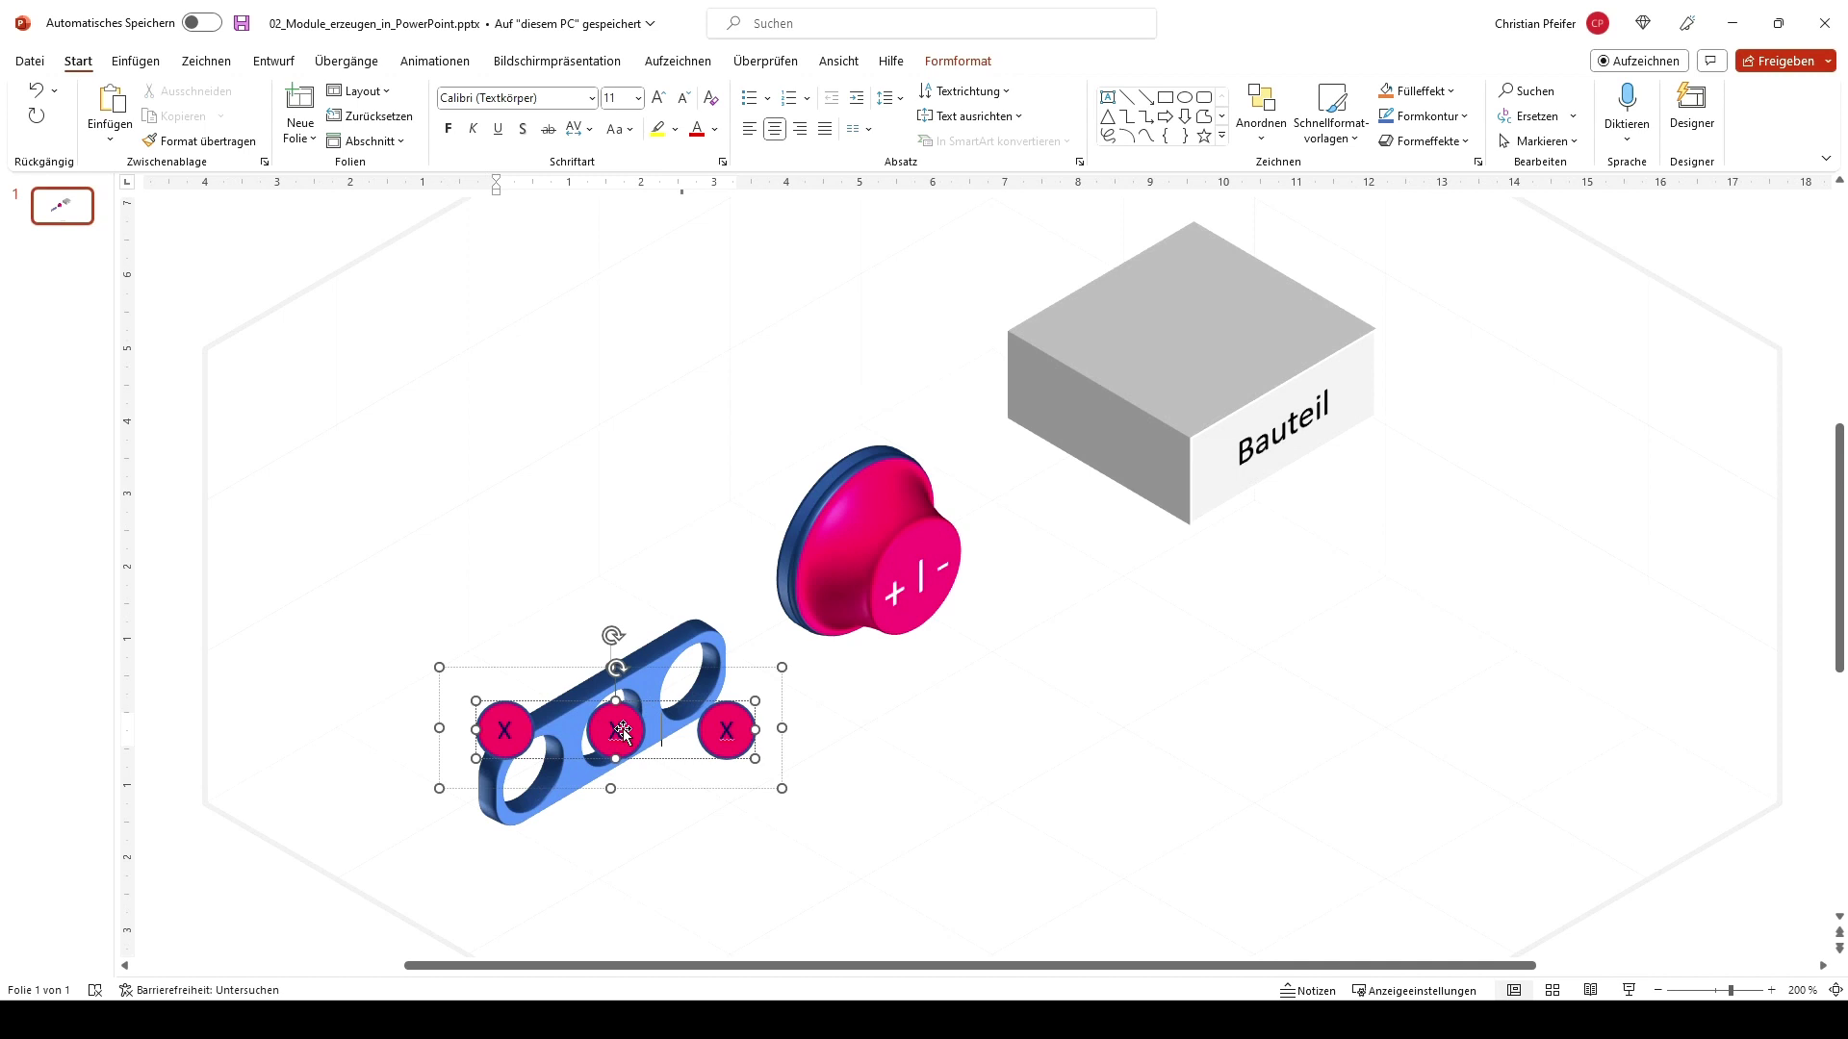
pyautogui.click(664, 650)
pyautogui.click(695, 650)
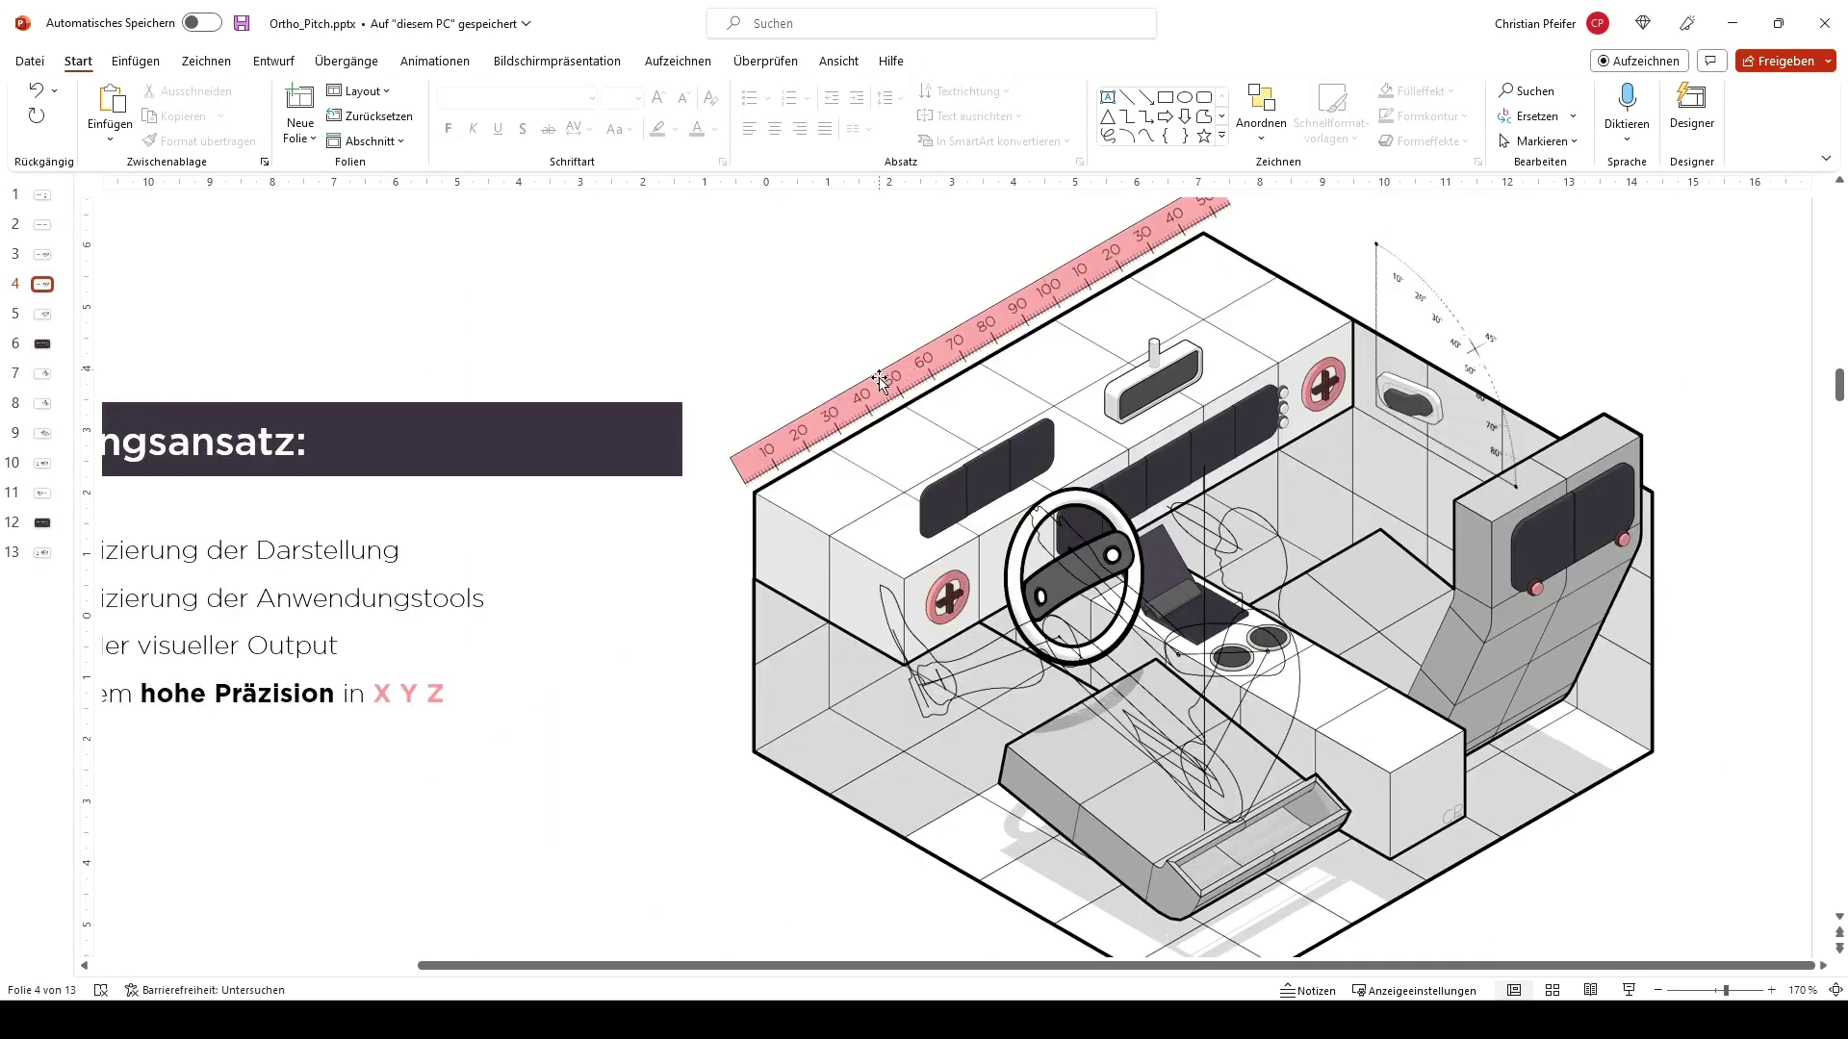
pyautogui.moveTo(878, 382)
pyautogui.mouseDown()
pyautogui.moveTo(866, 394)
pyautogui.moveTo(1006, 392)
pyautogui.moveTo(1227, 452)
pyautogui.moveTo(1433, 449)
pyautogui.moveTo(1555, 409)
pyautogui.moveTo(914, 385)
pyautogui.moveTo(857, 400)
pyautogui.mouseUp()
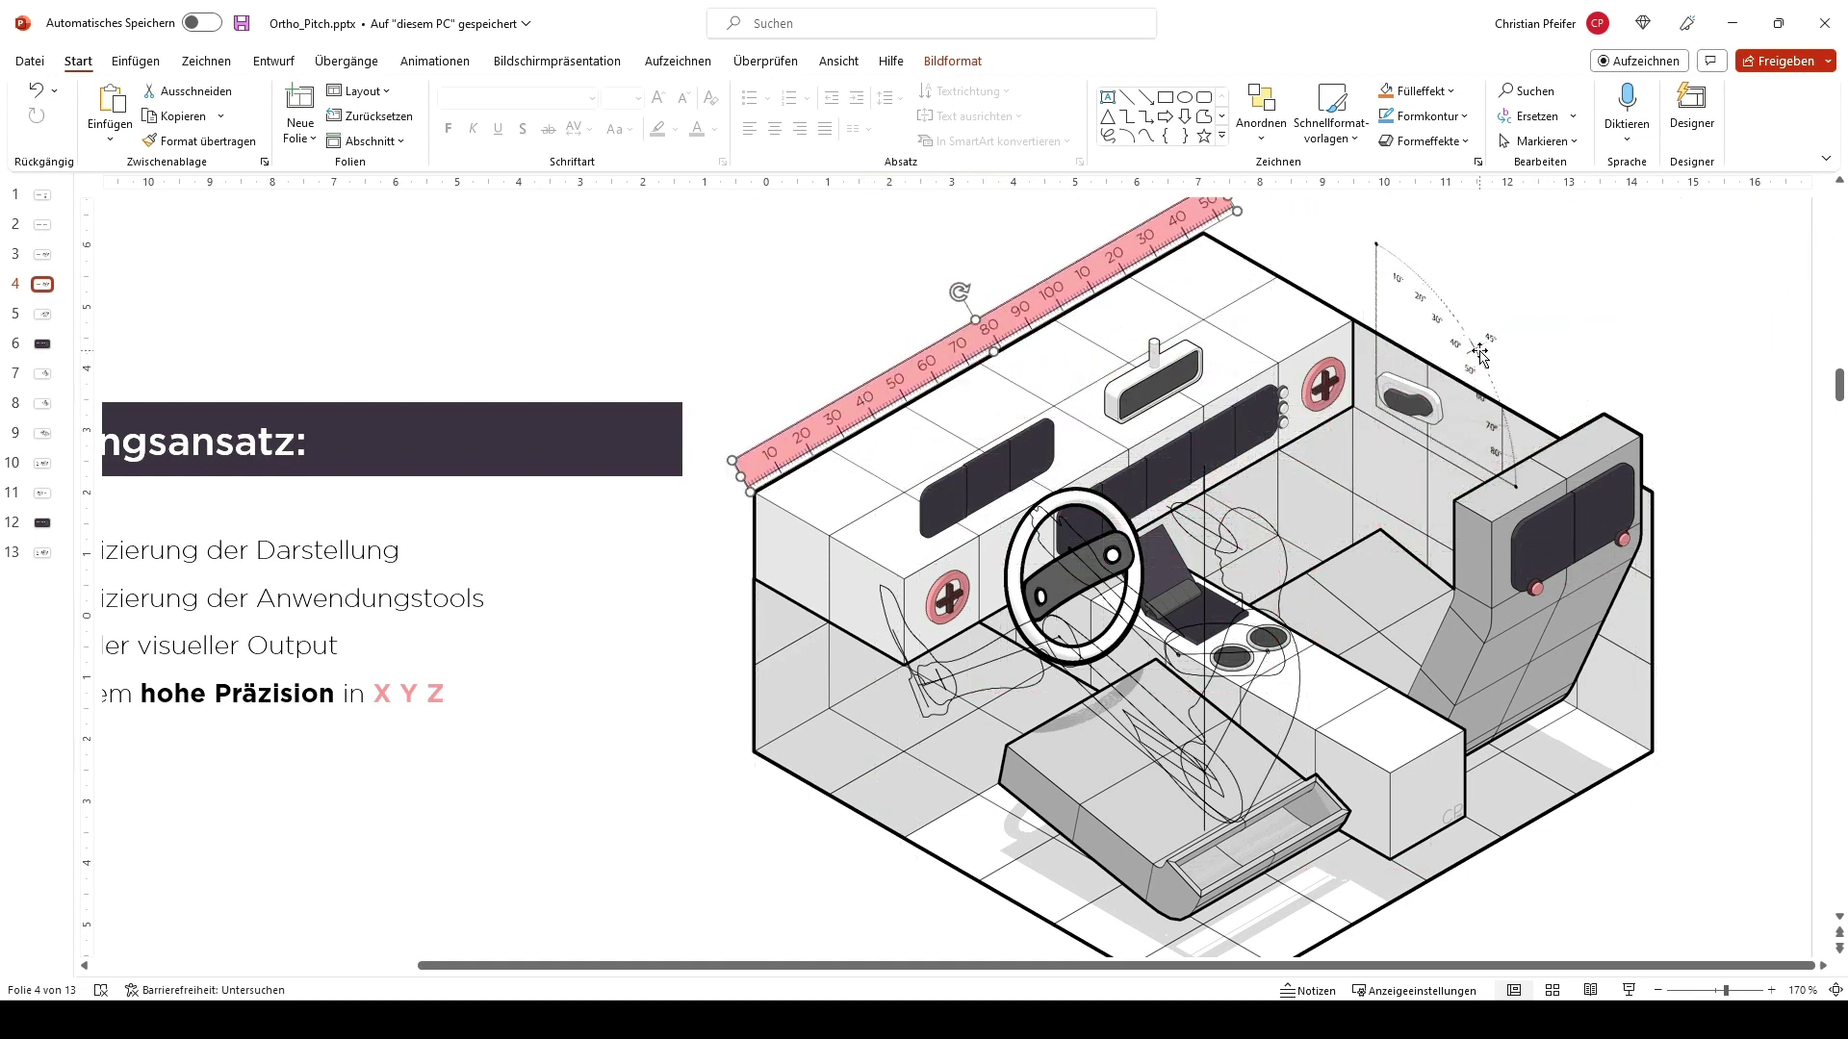